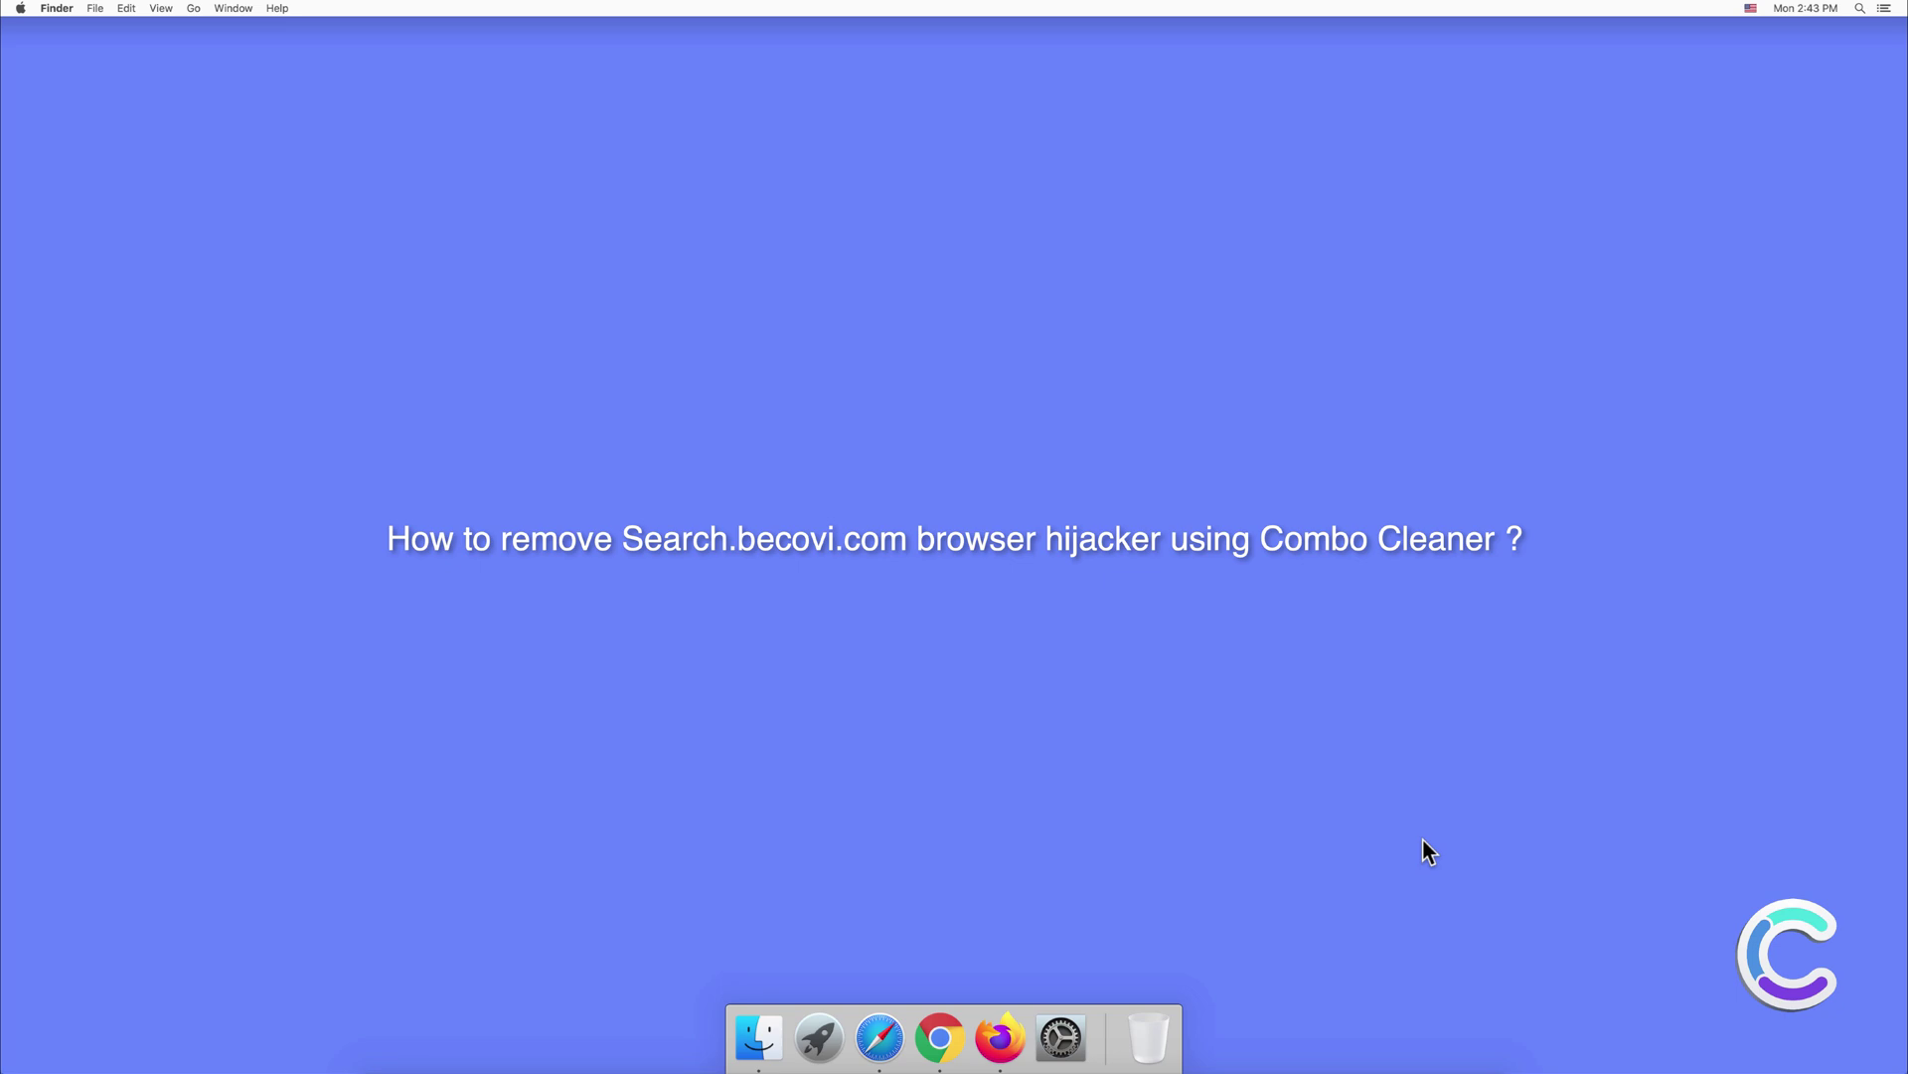
Open Safari and check Preferences: keep Google as search engine and review the Extensions tab
click(880, 1038)
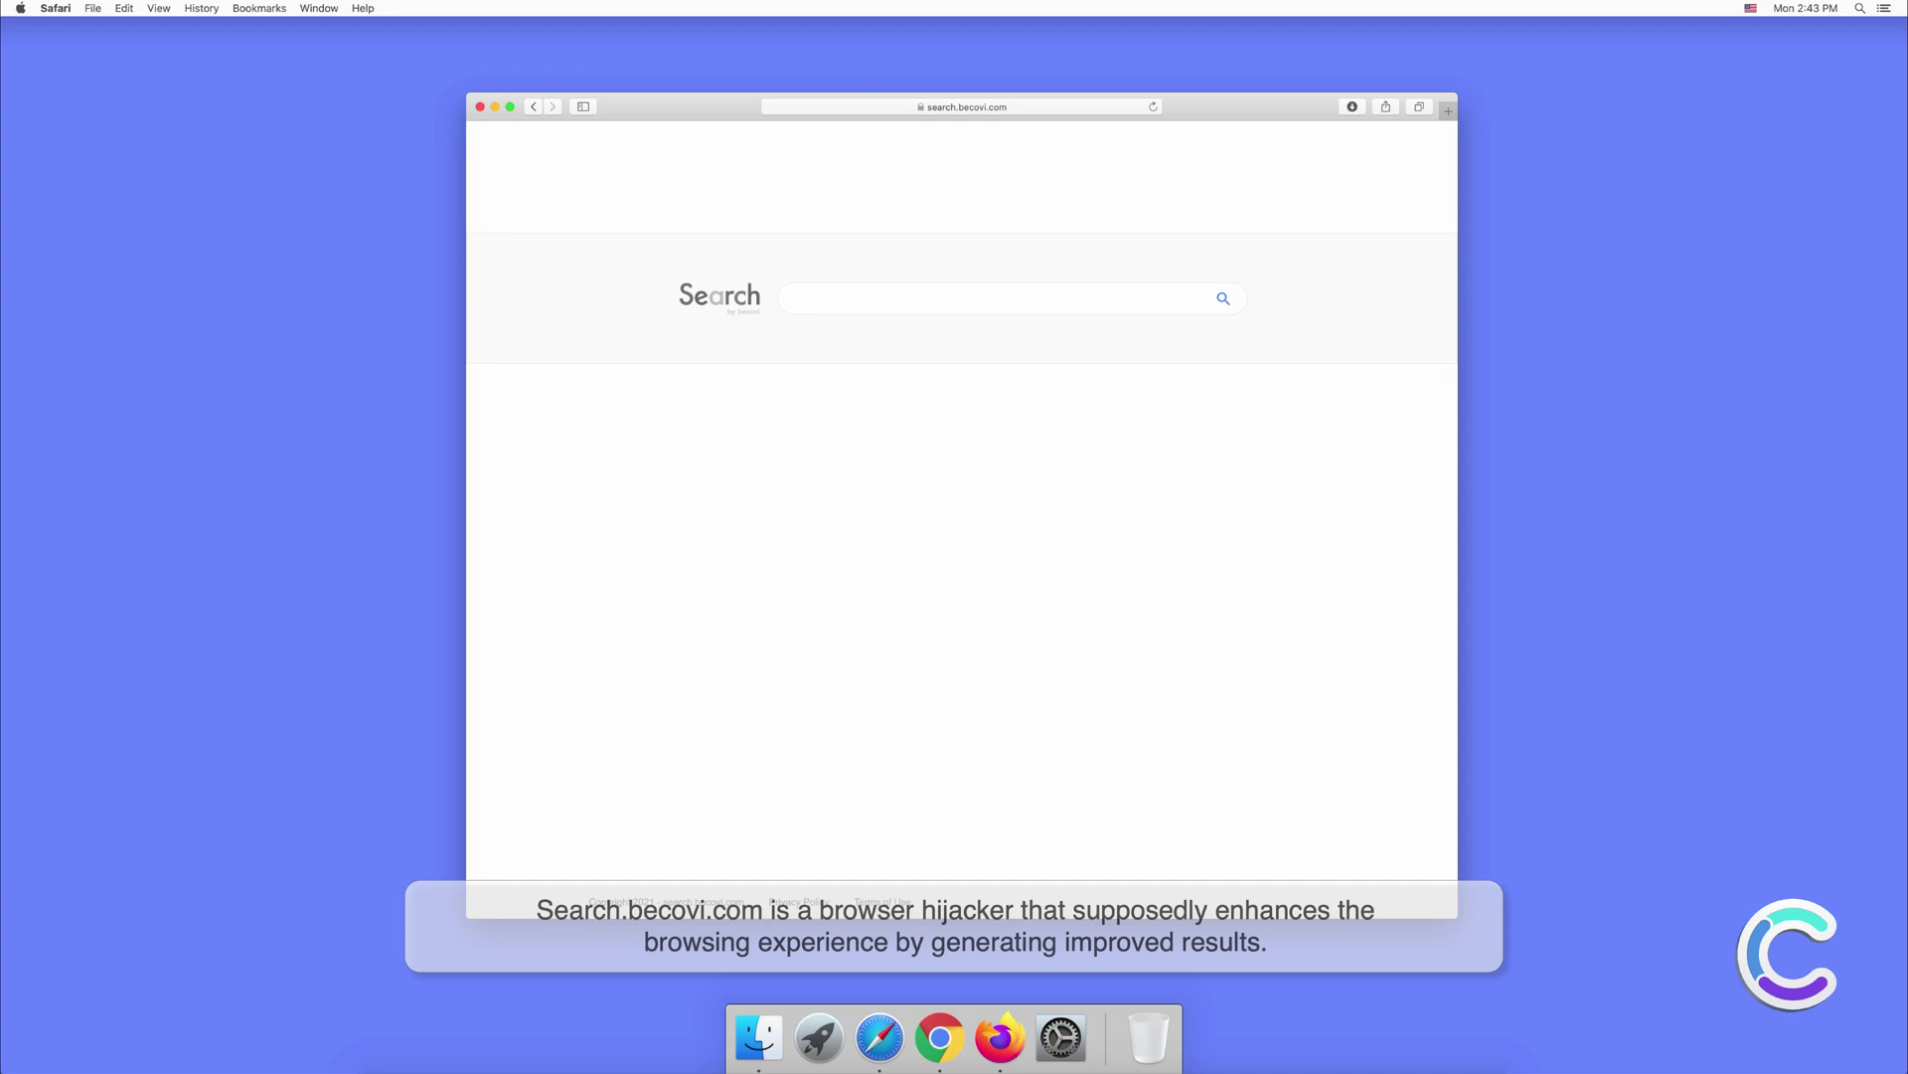
click(866, 992)
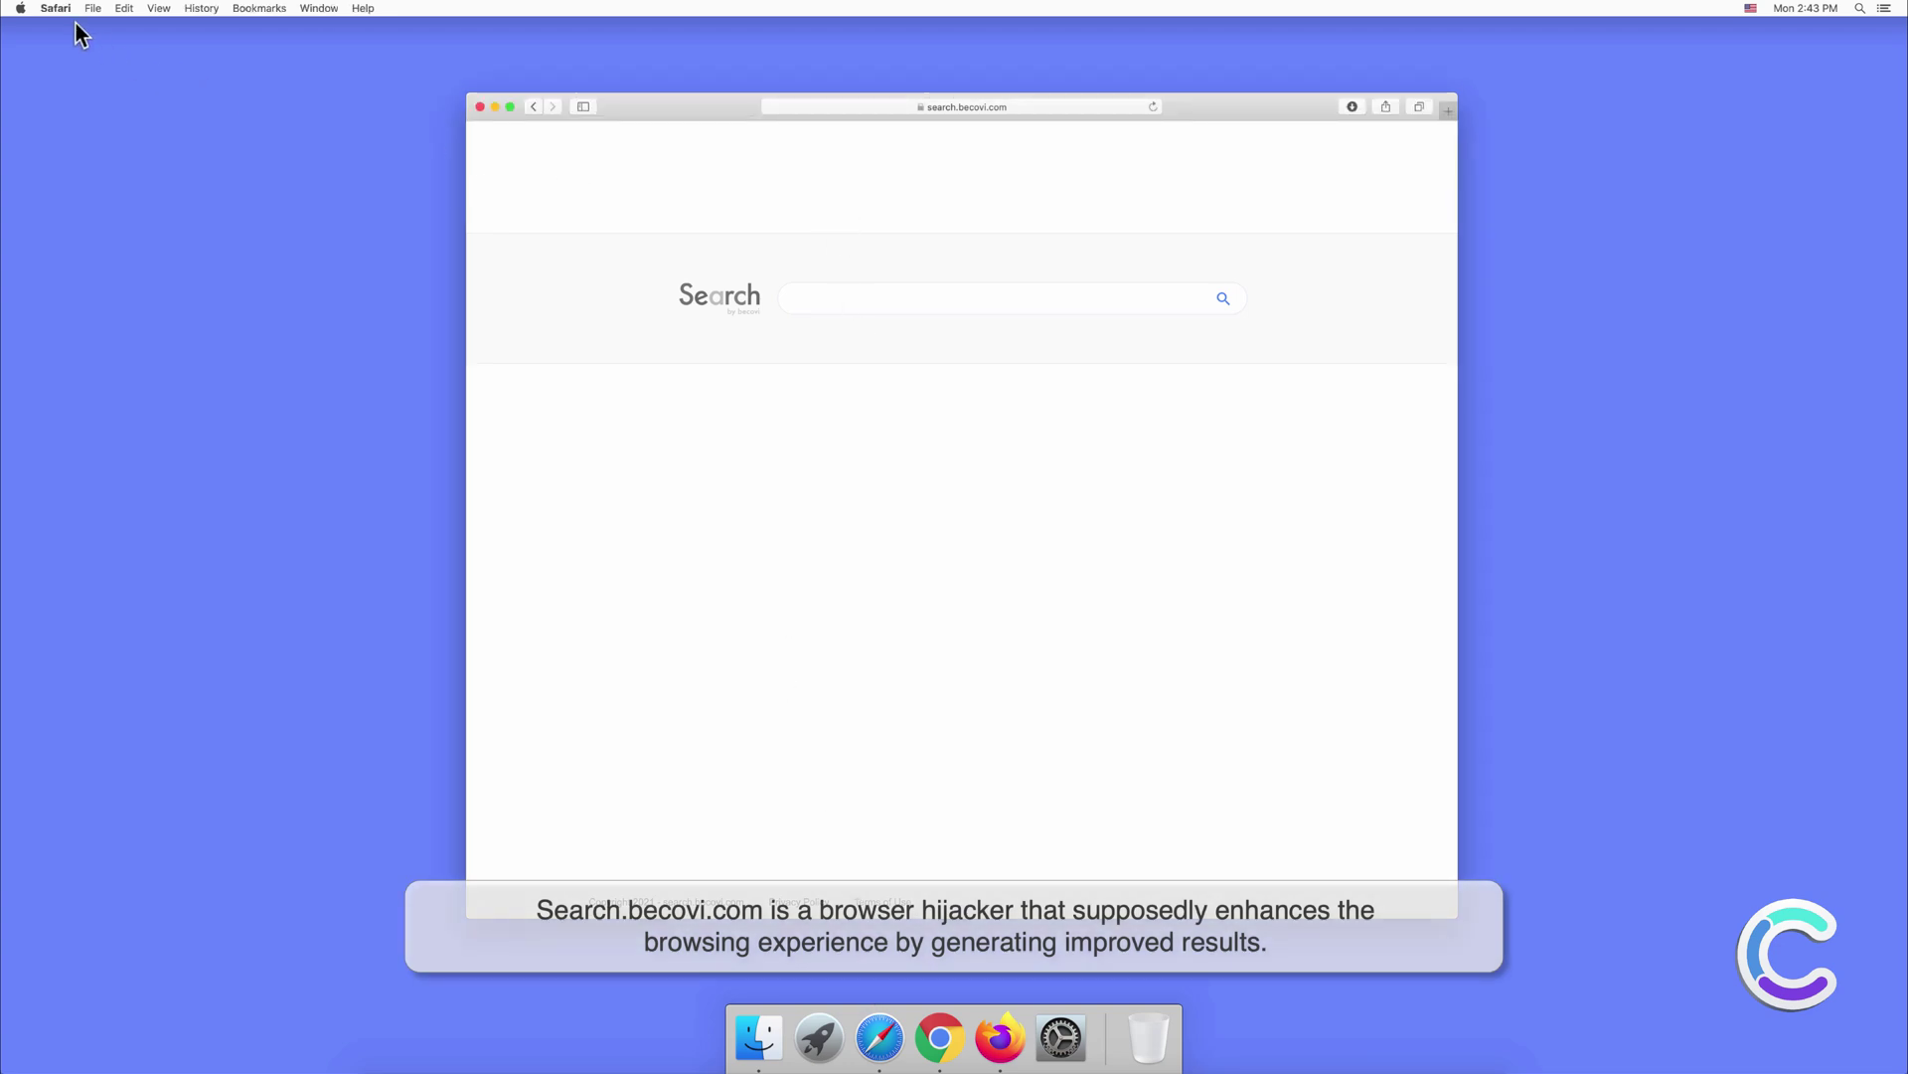
click(56, 8)
click(60, 64)
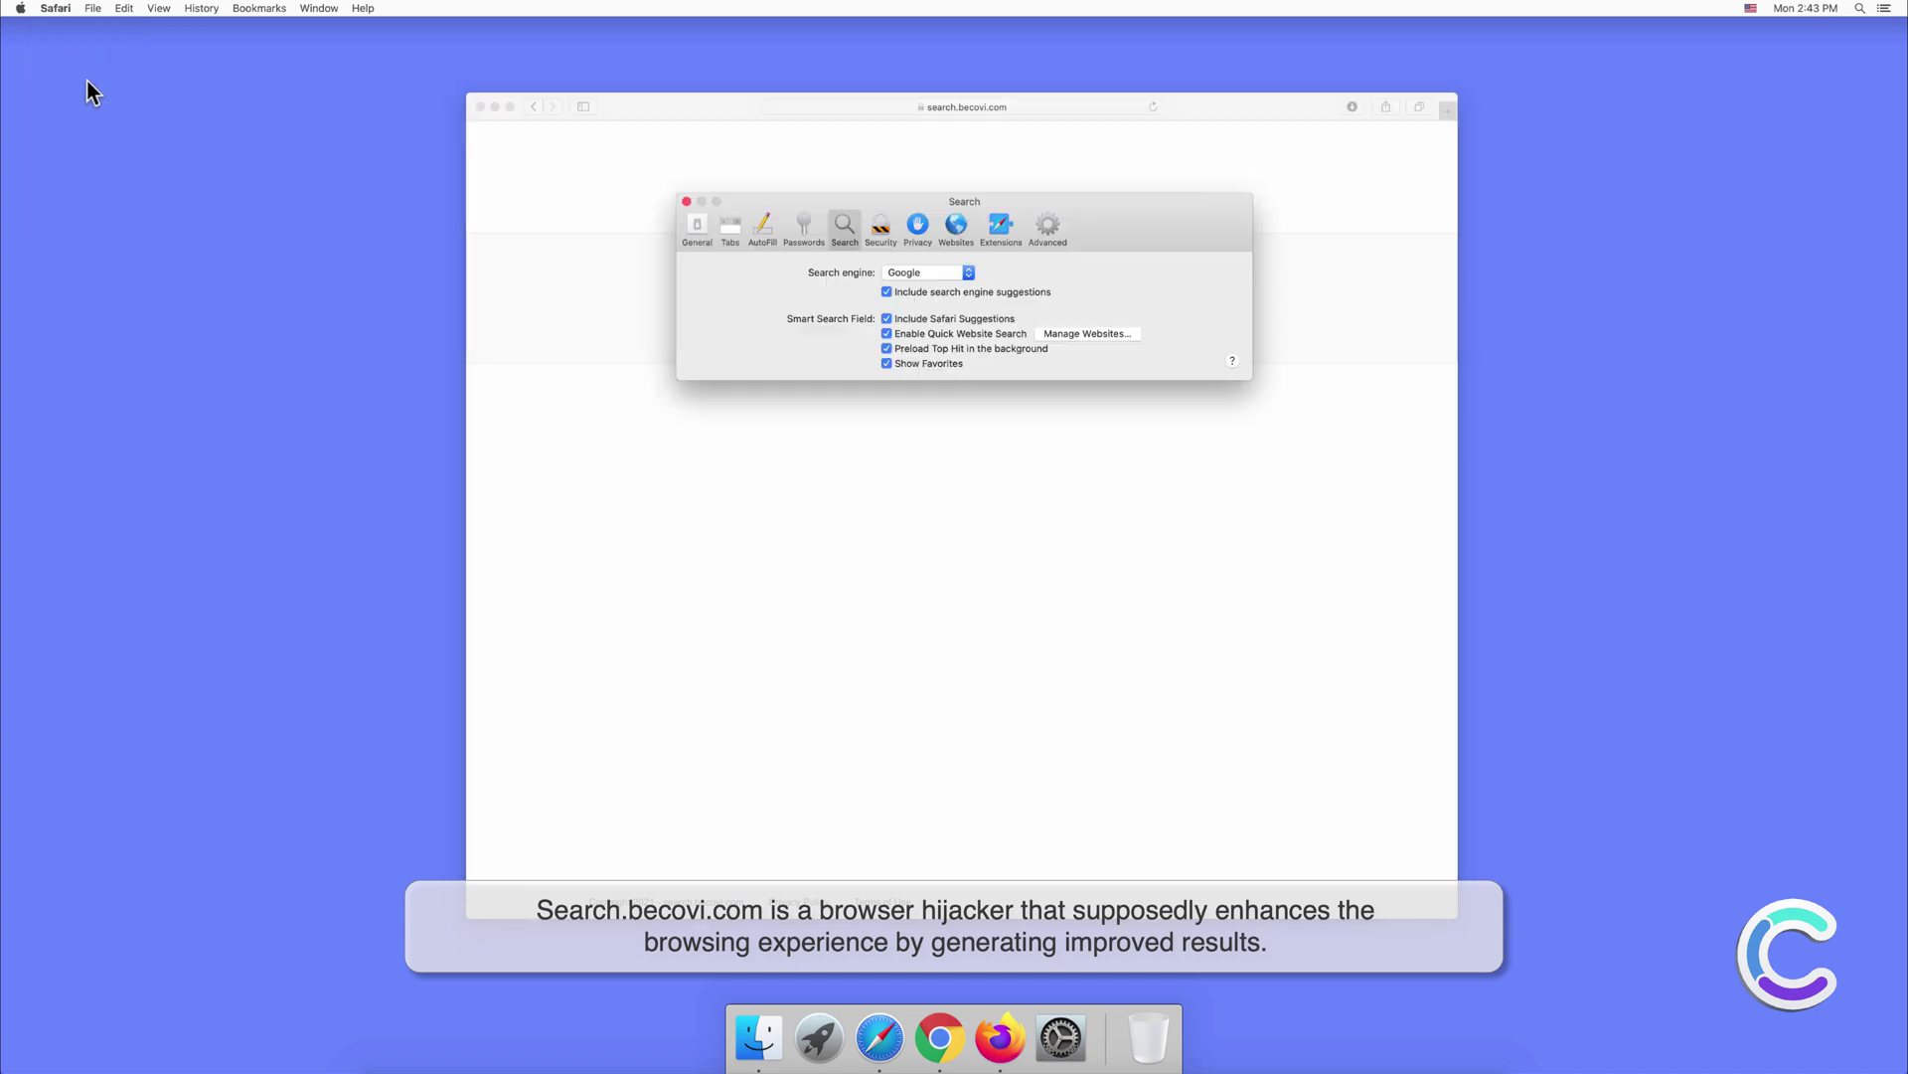
click(969, 277)
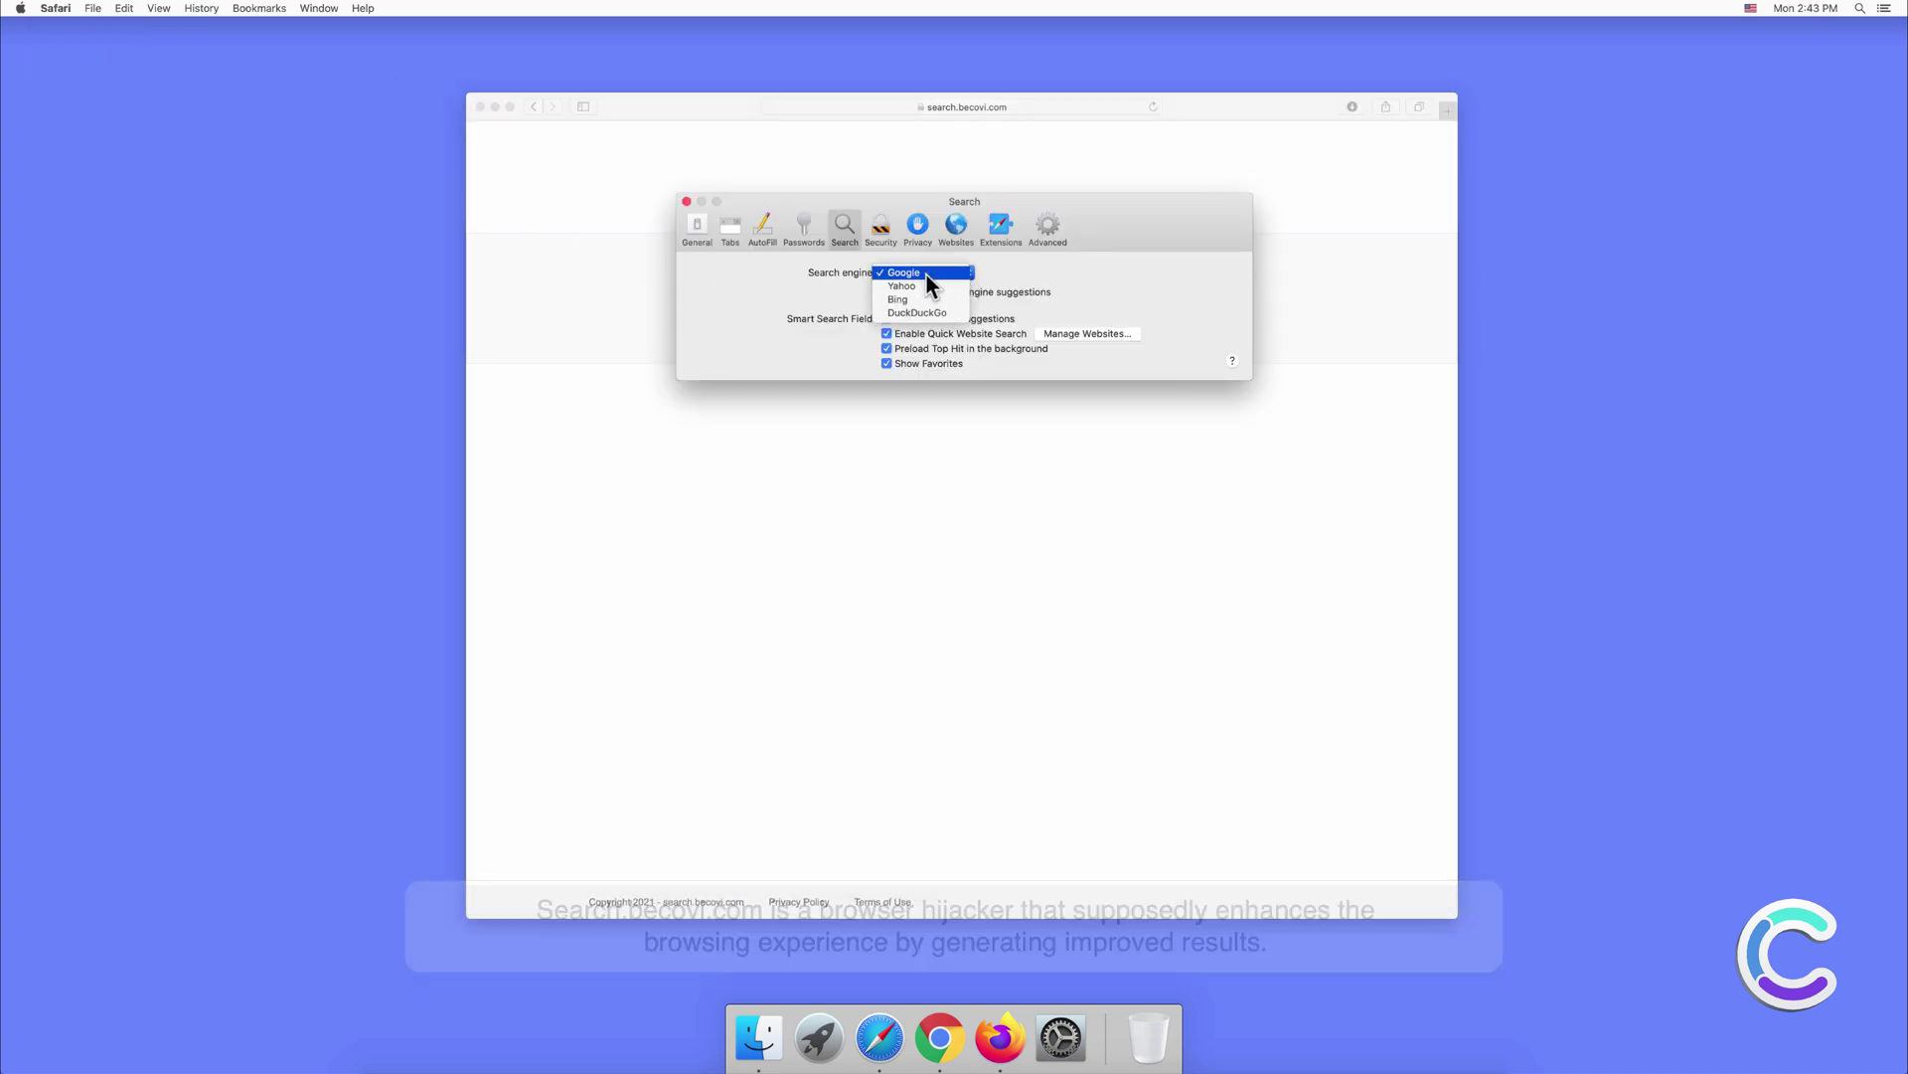
click(926, 275)
click(992, 235)
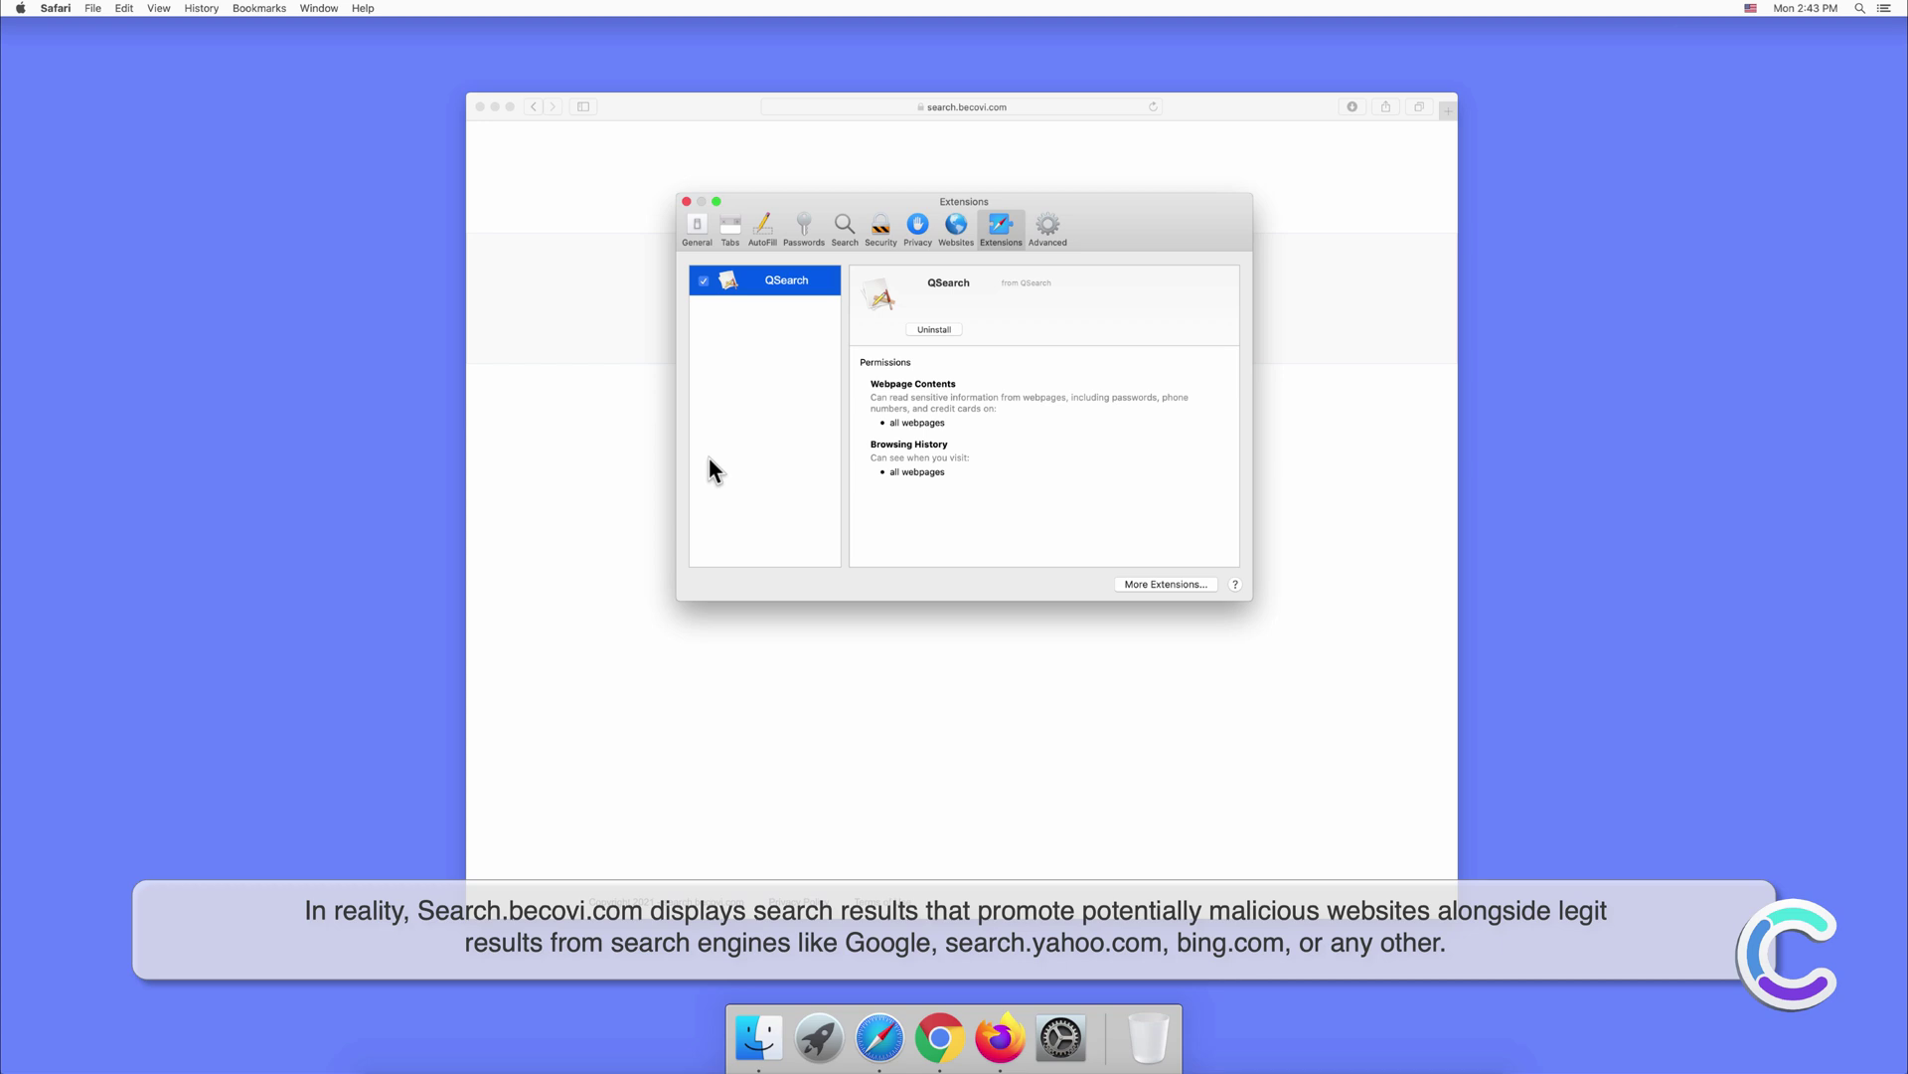
click(687, 203)
Search 'pcrisk' from the address bar, revealing search.becovi.com results, then close the Safari window
click(882, 106)
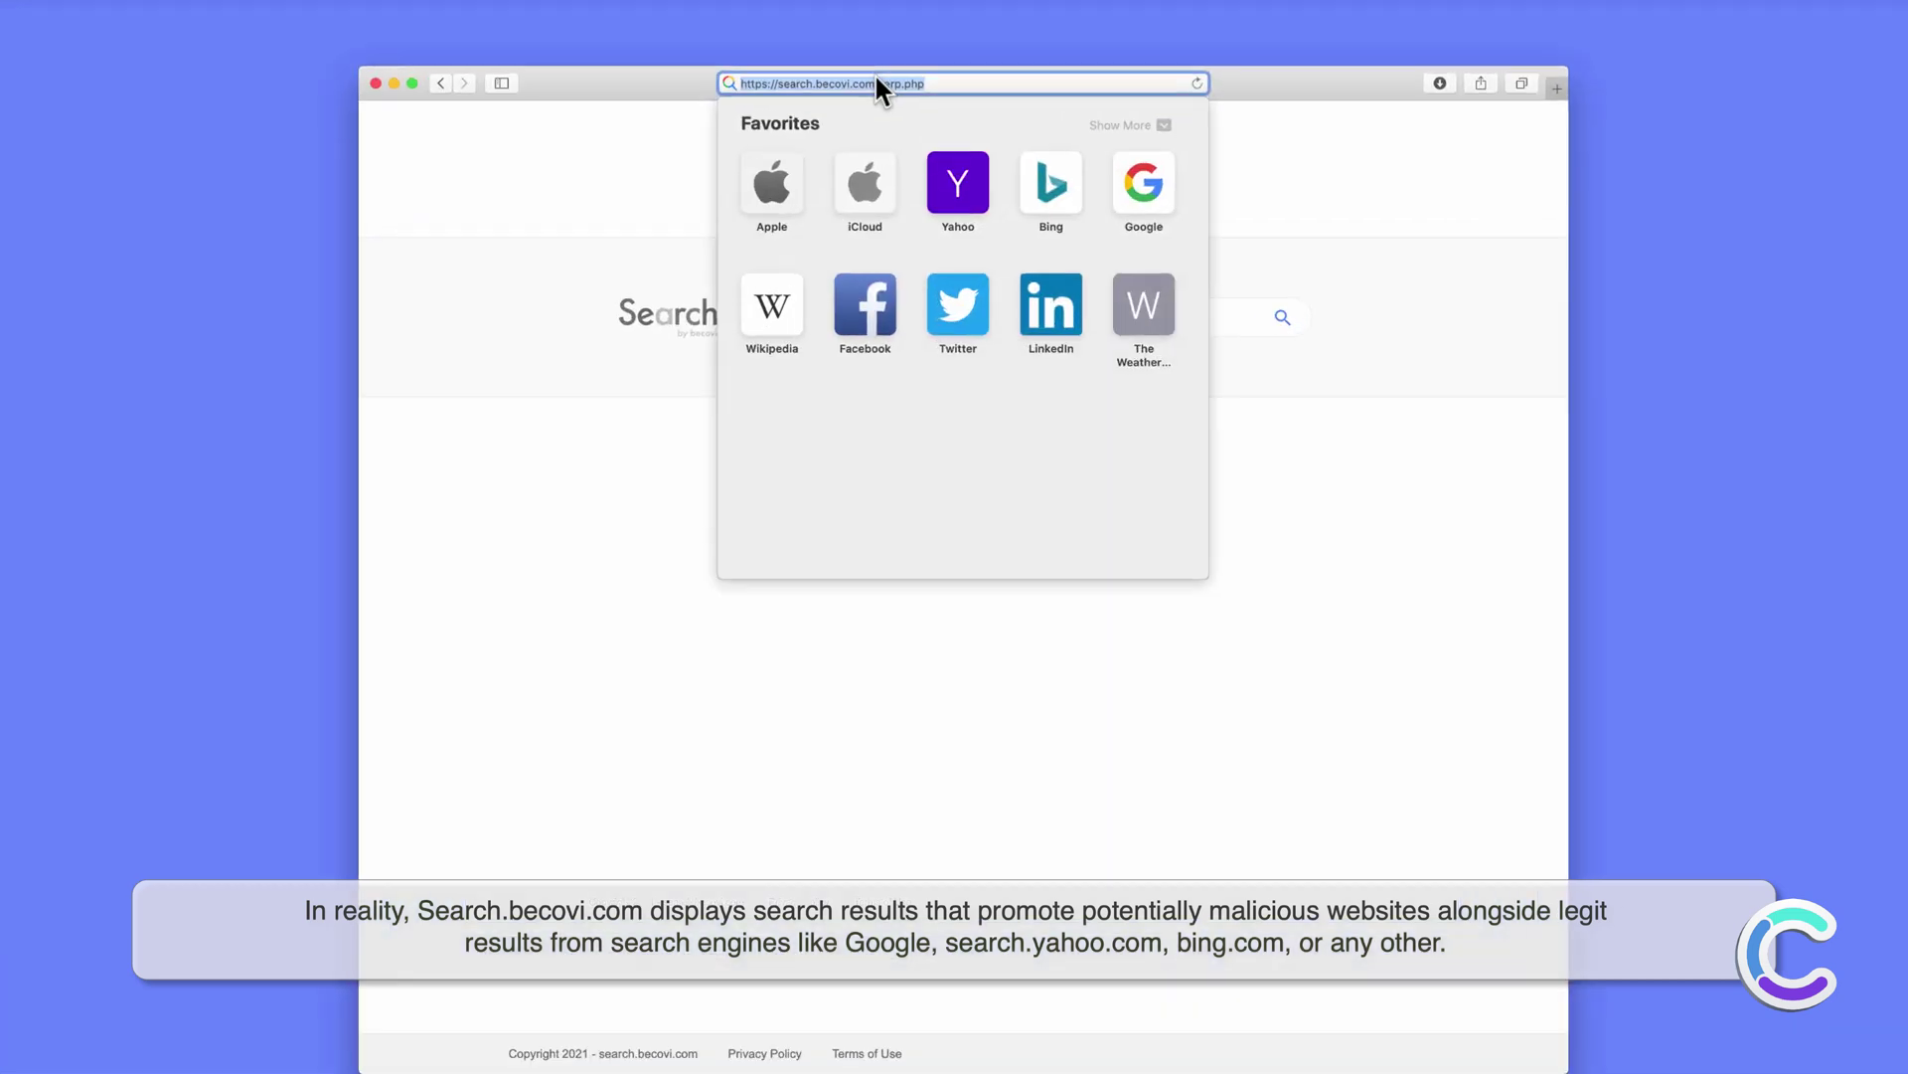
text(pcrisk)
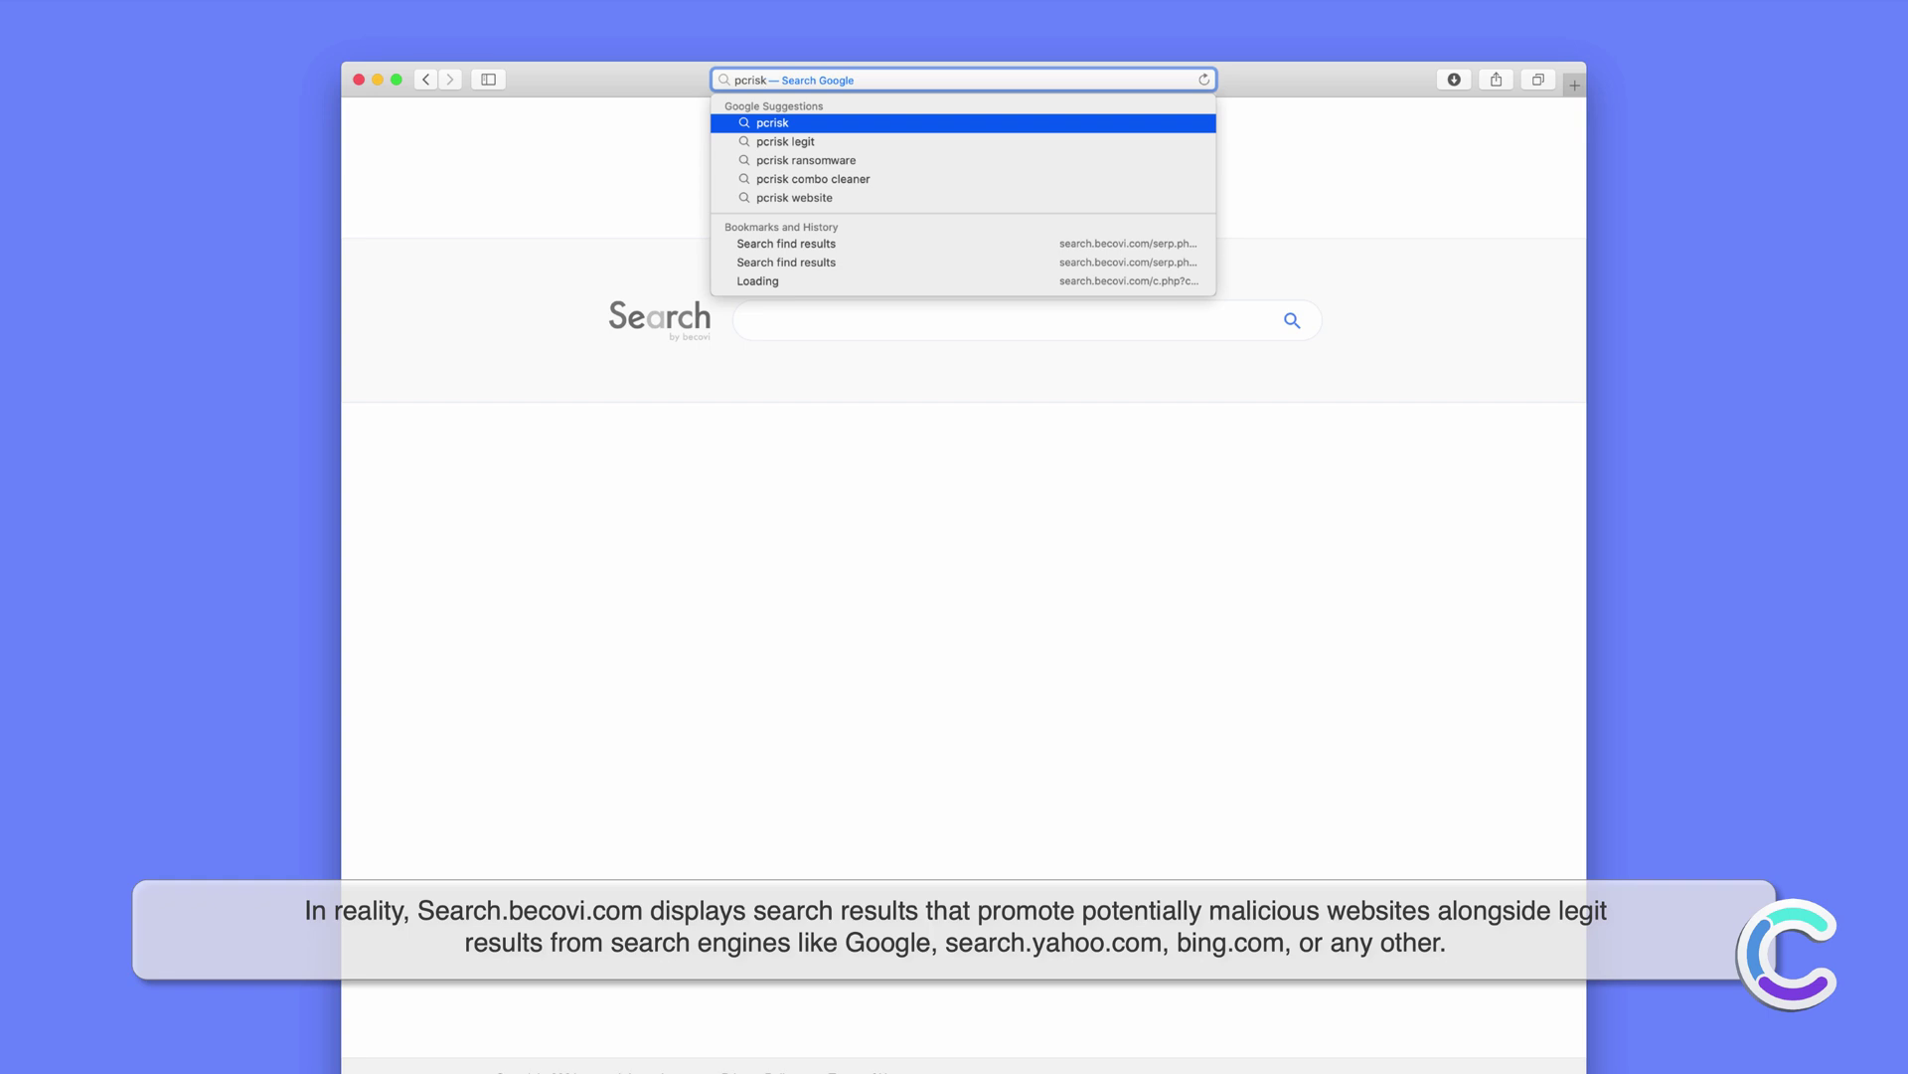
key(Return)
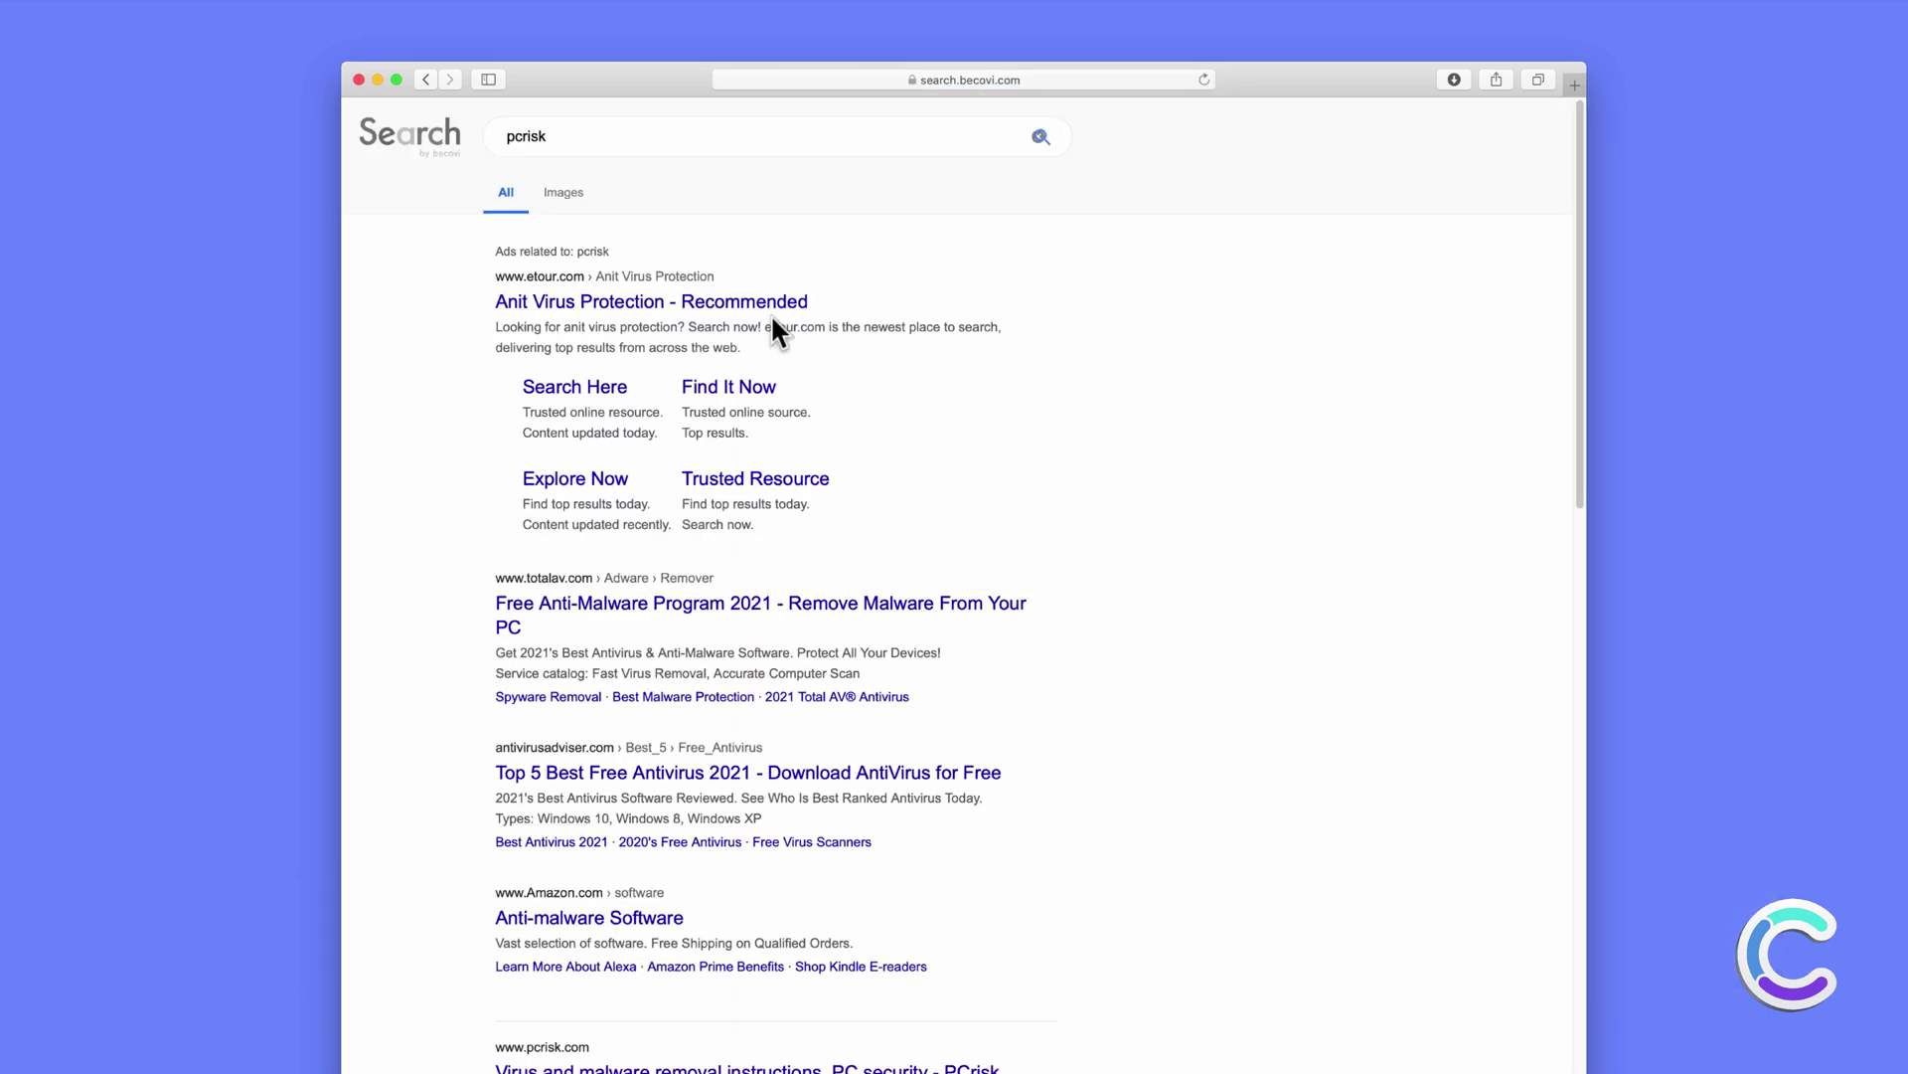
click(1012, 81)
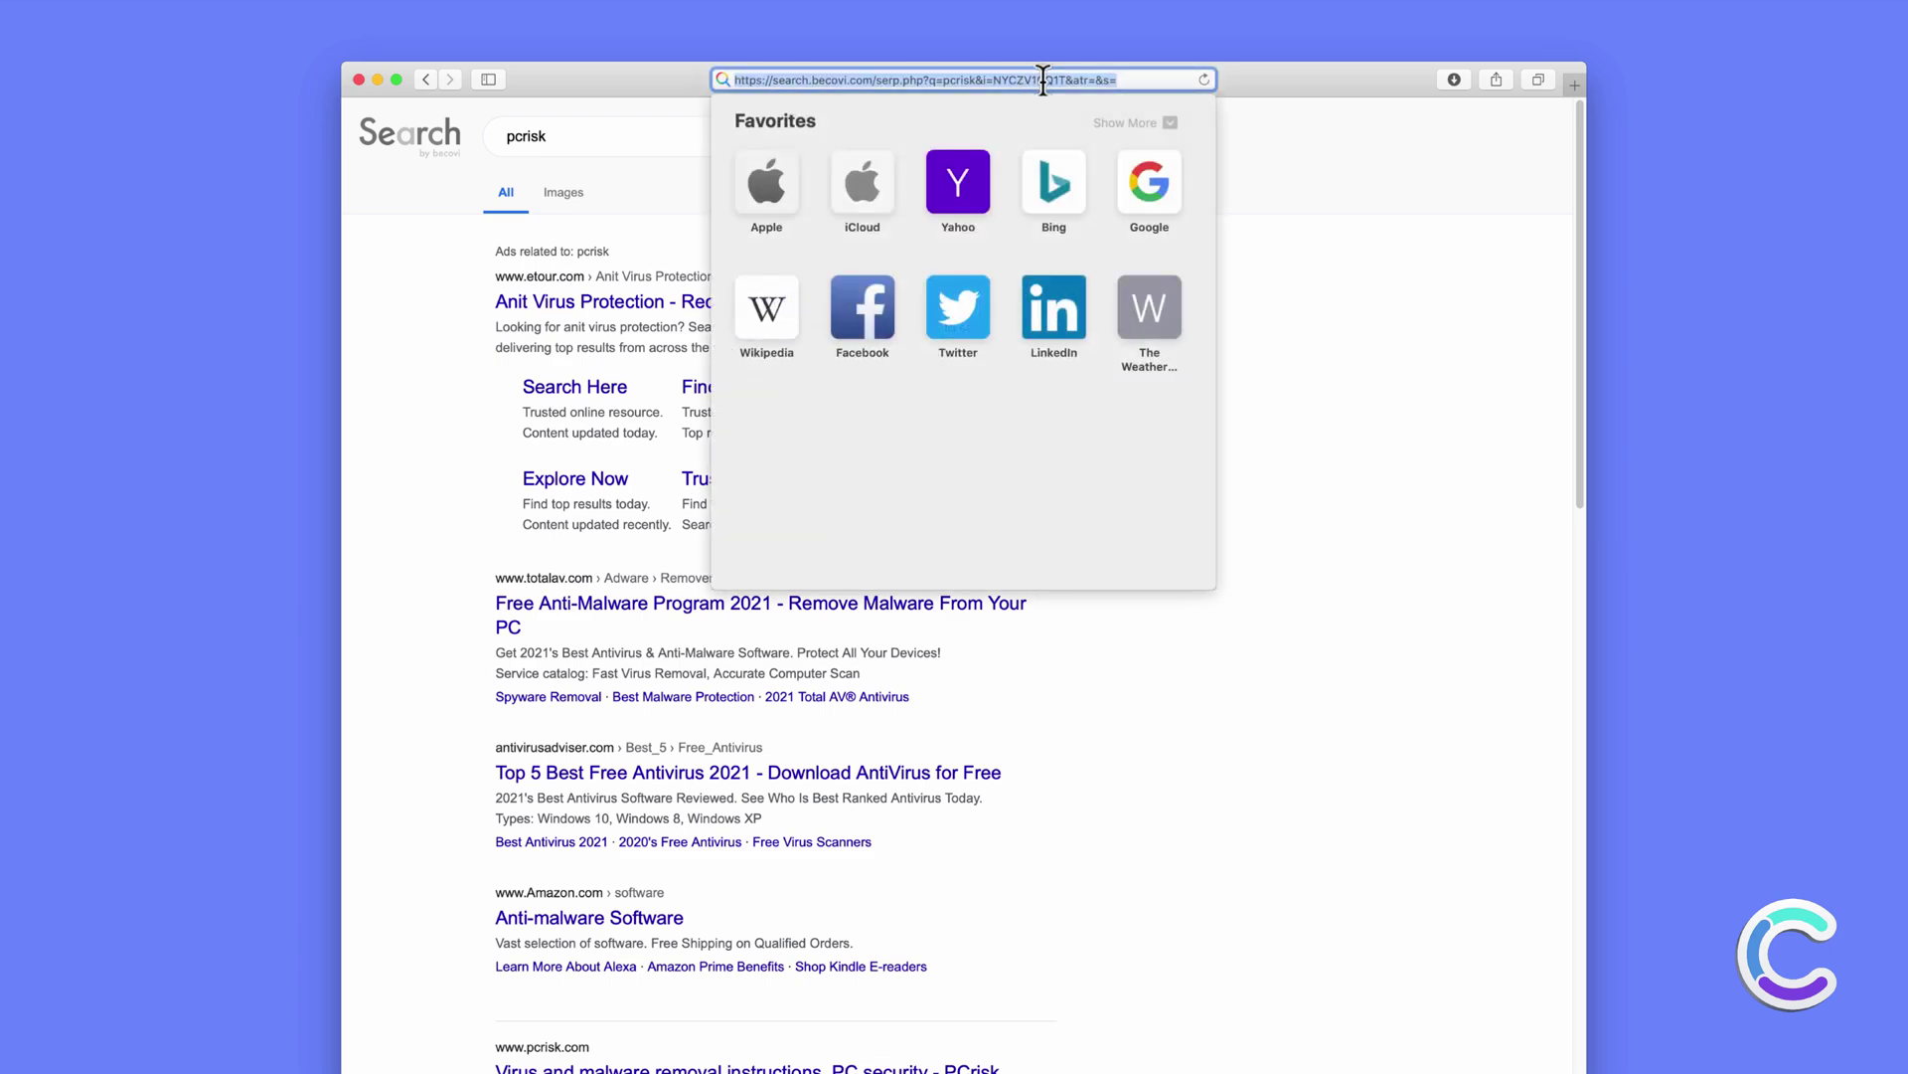
click(1234, 140)
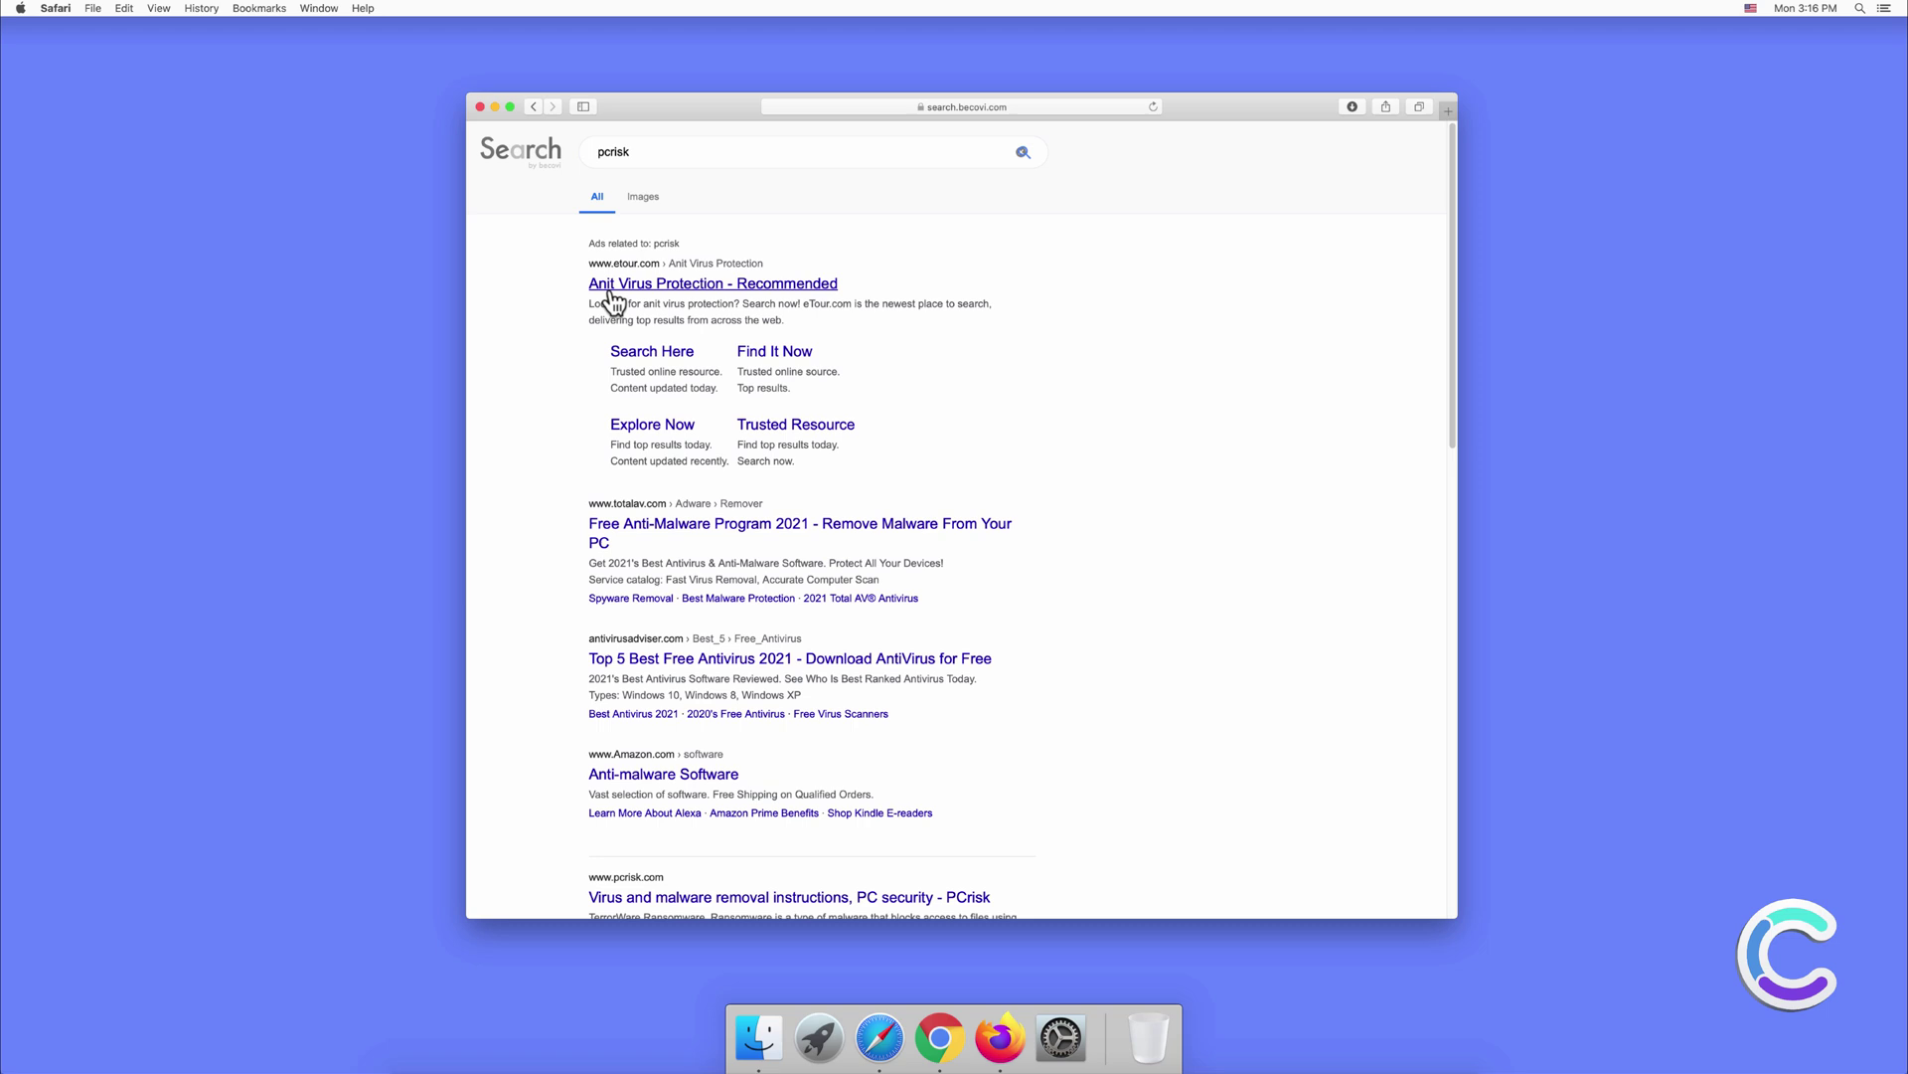
click(479, 106)
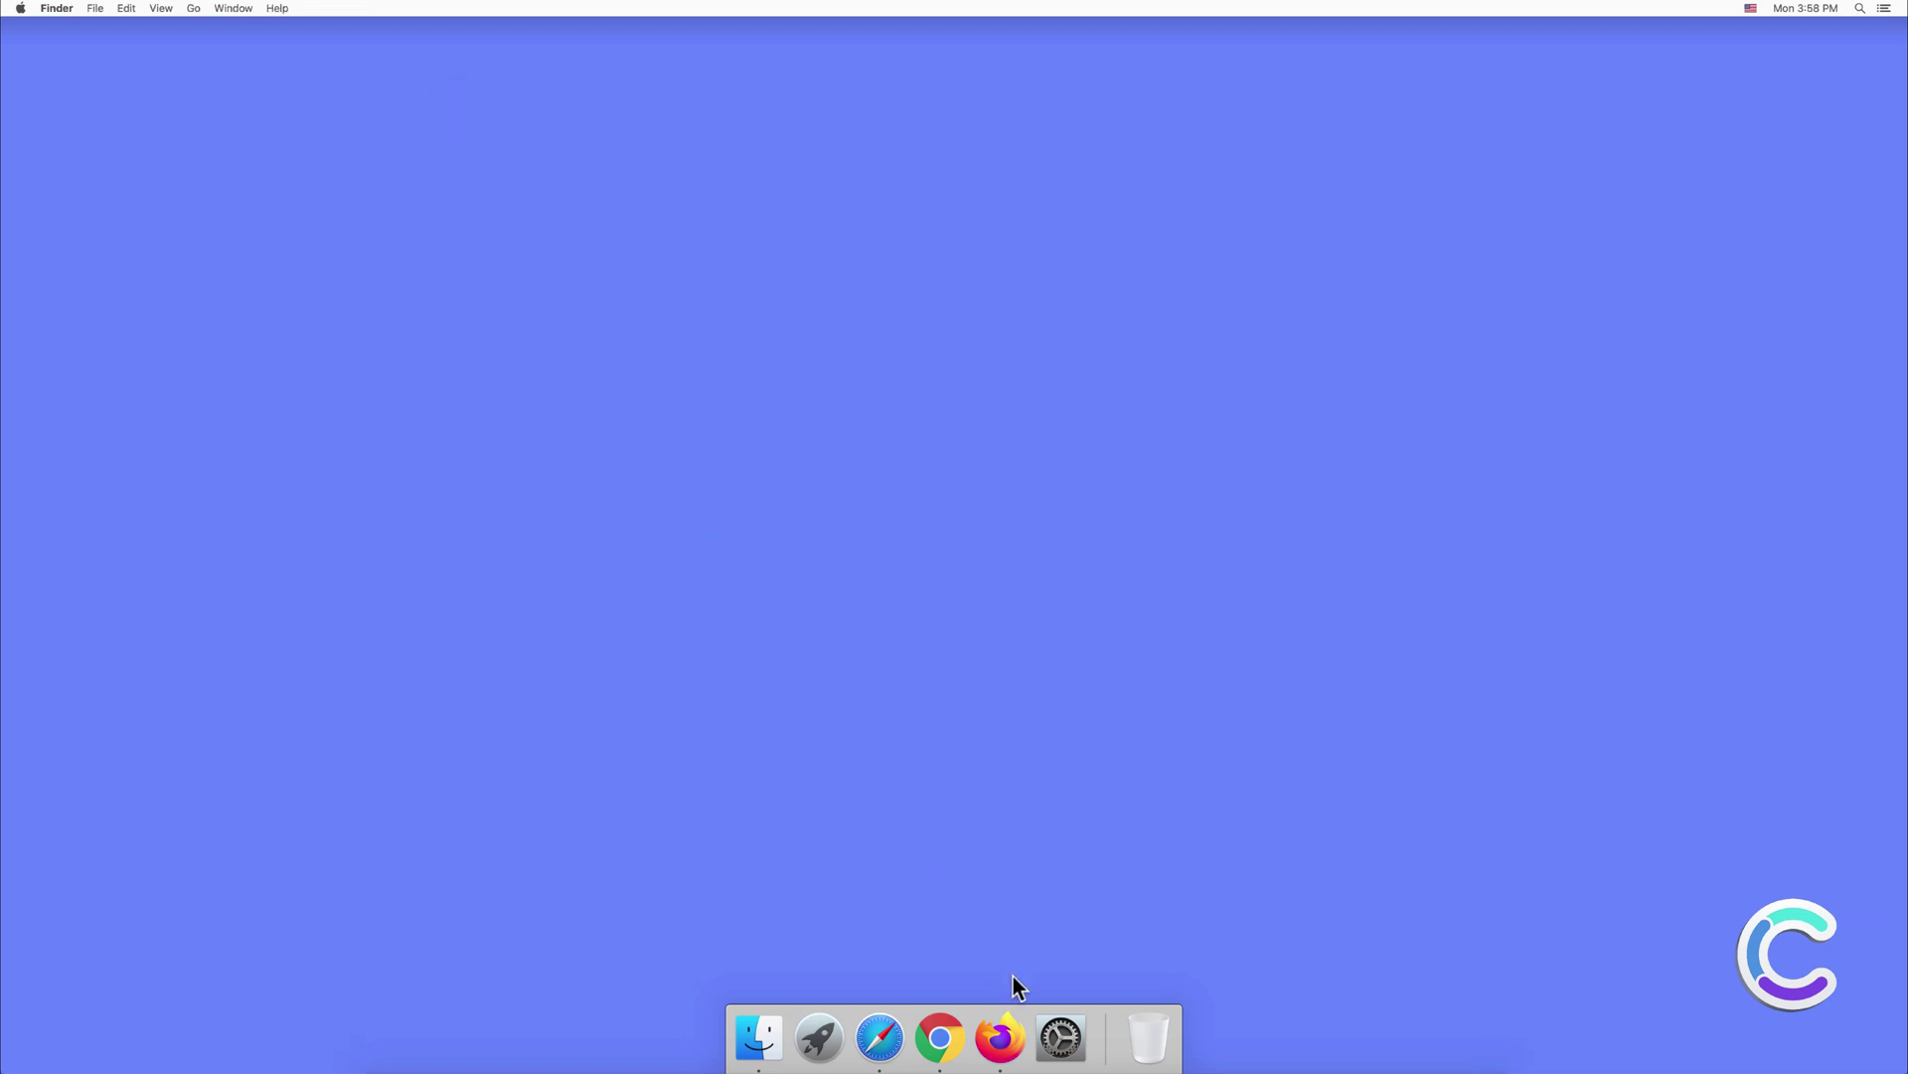
Open Chrome Settings to view the search engine and startup page set to search.becovi.com
click(940, 1039)
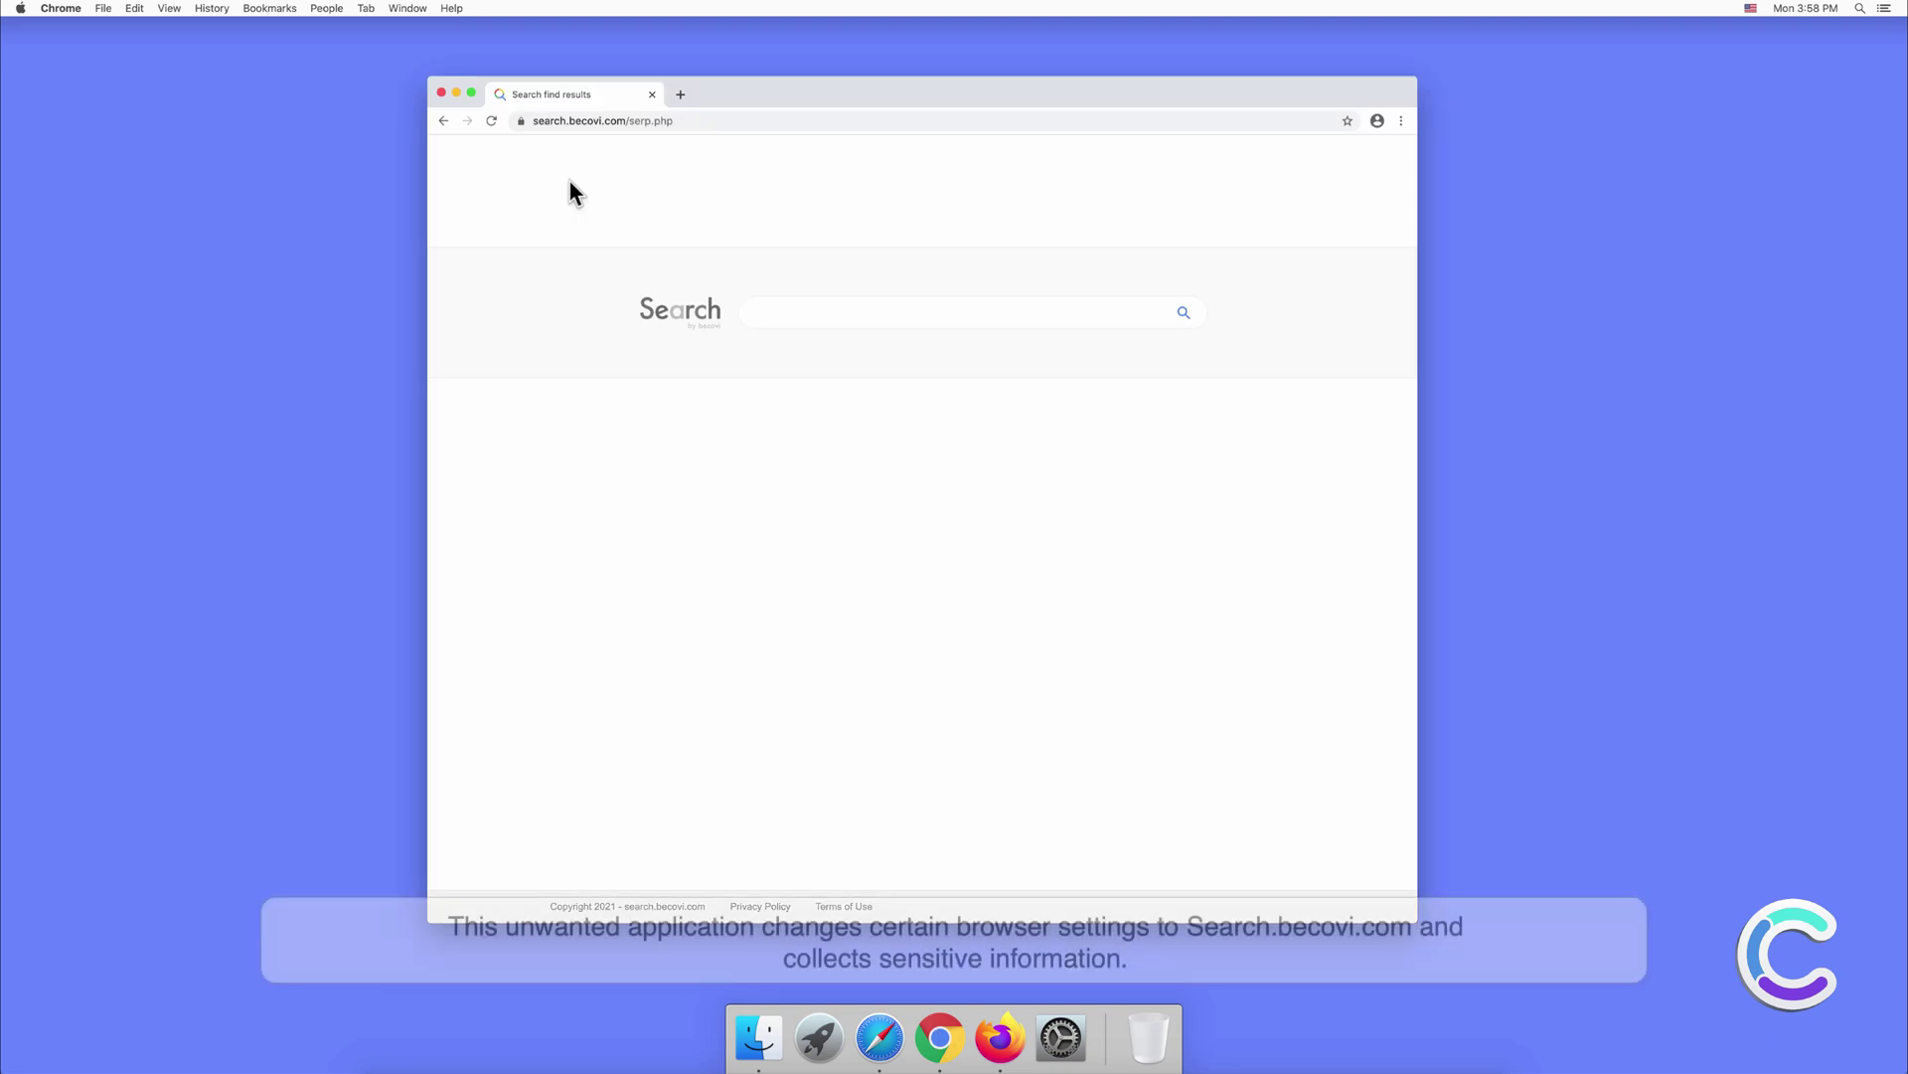
click(1401, 123)
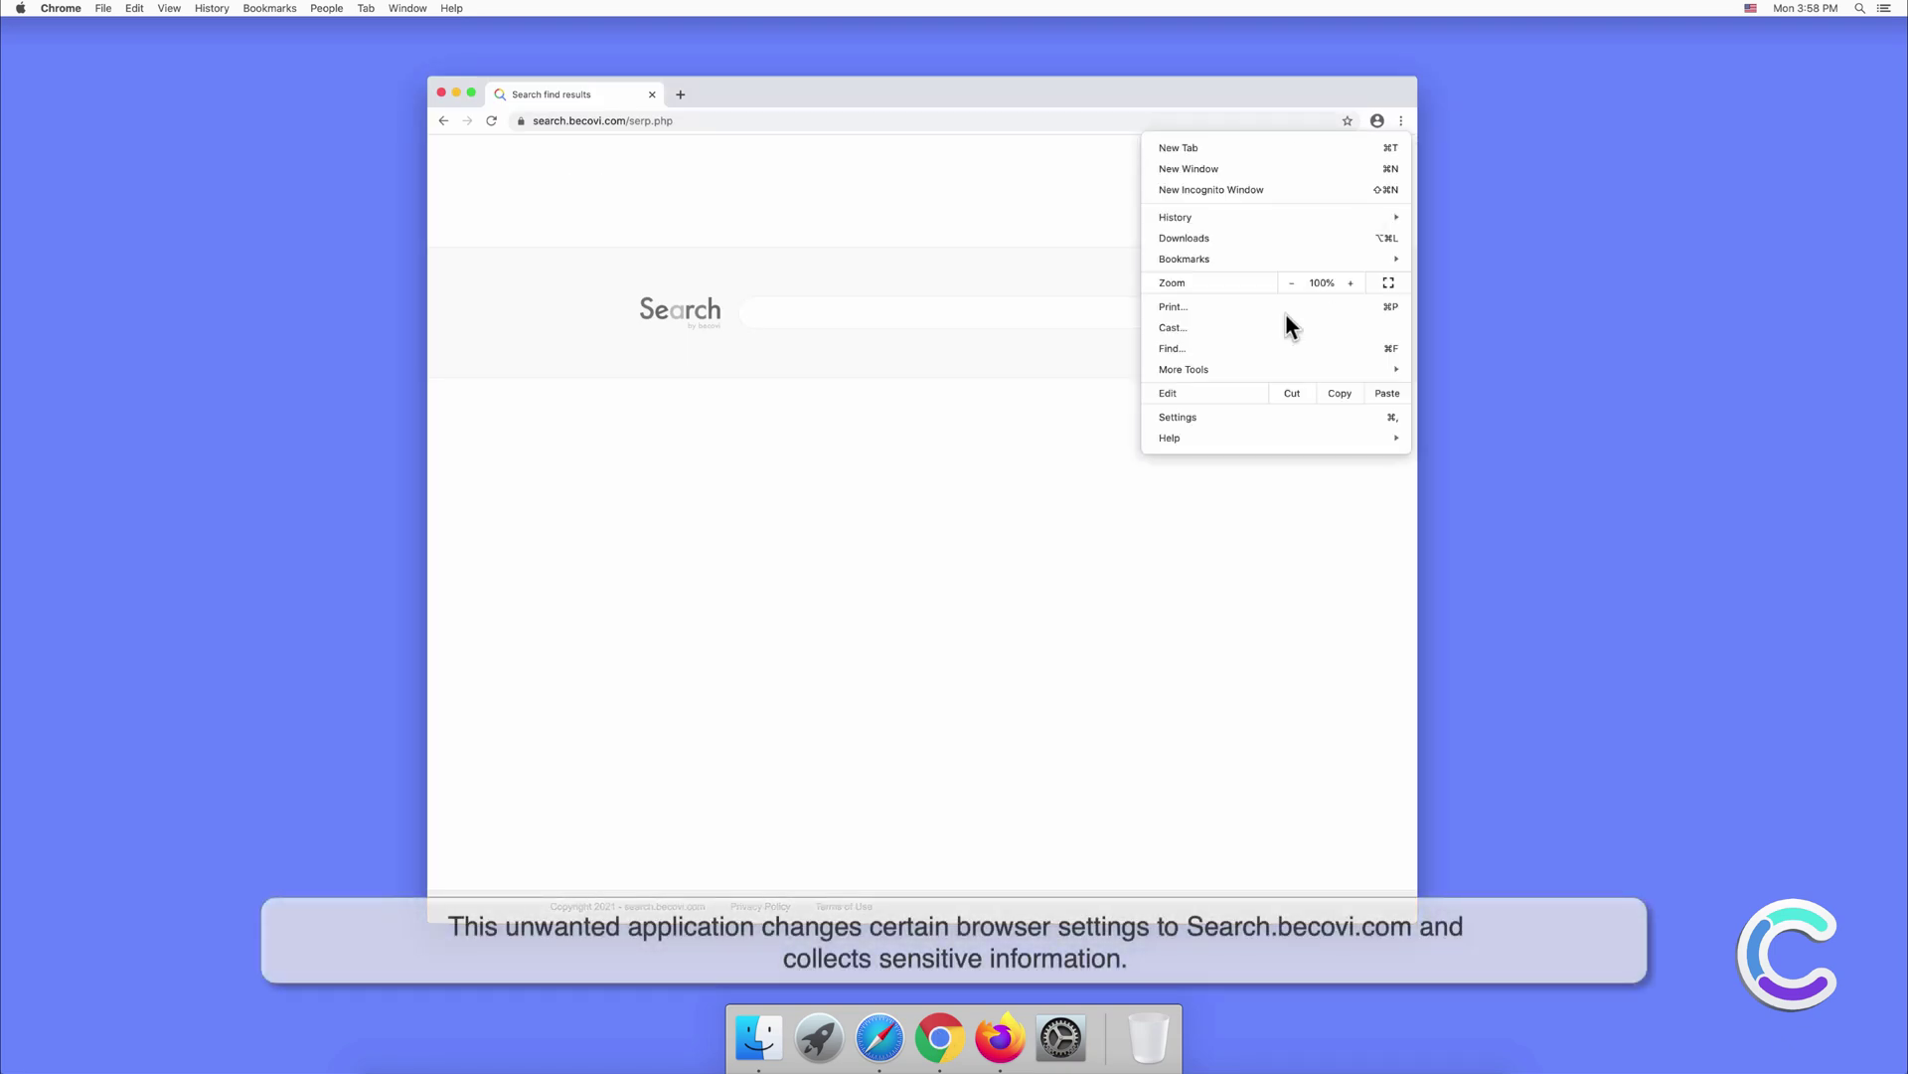
click(1190, 417)
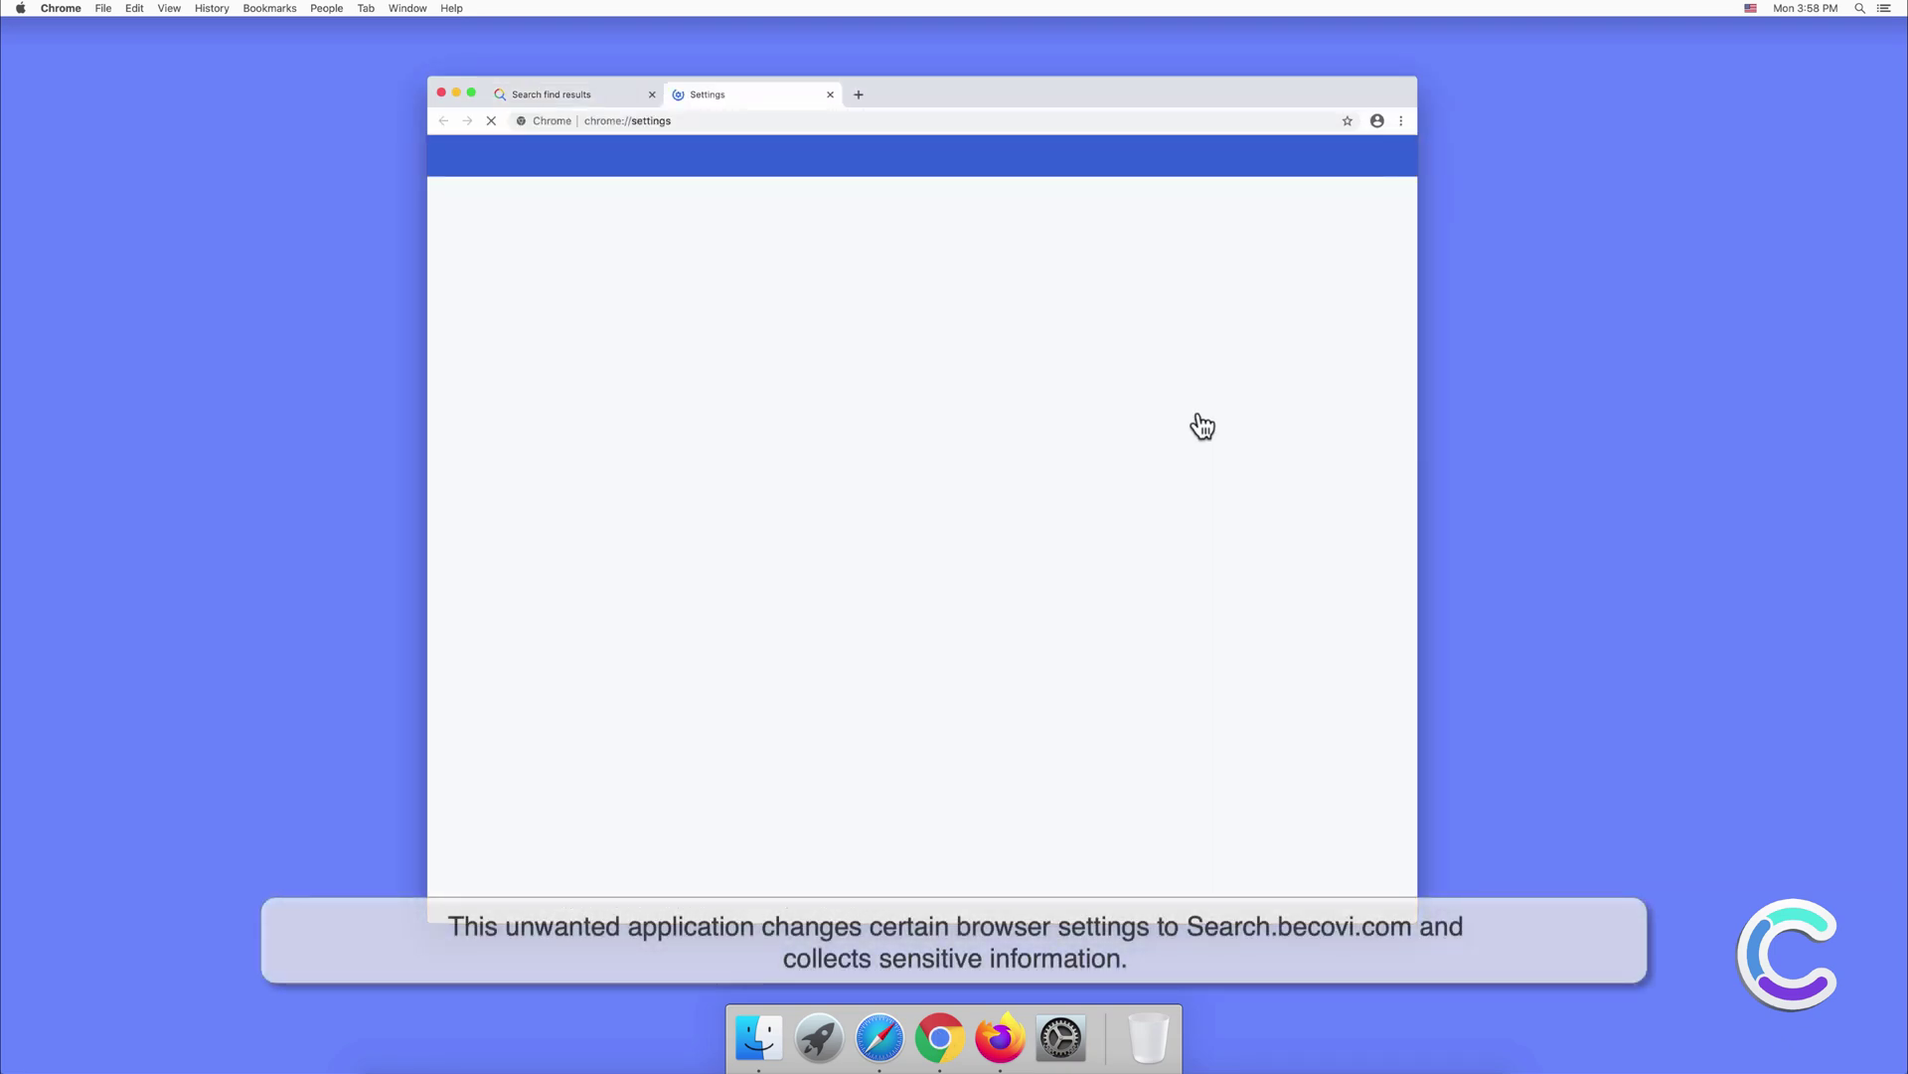
scroll(1242, 424, down, 15)
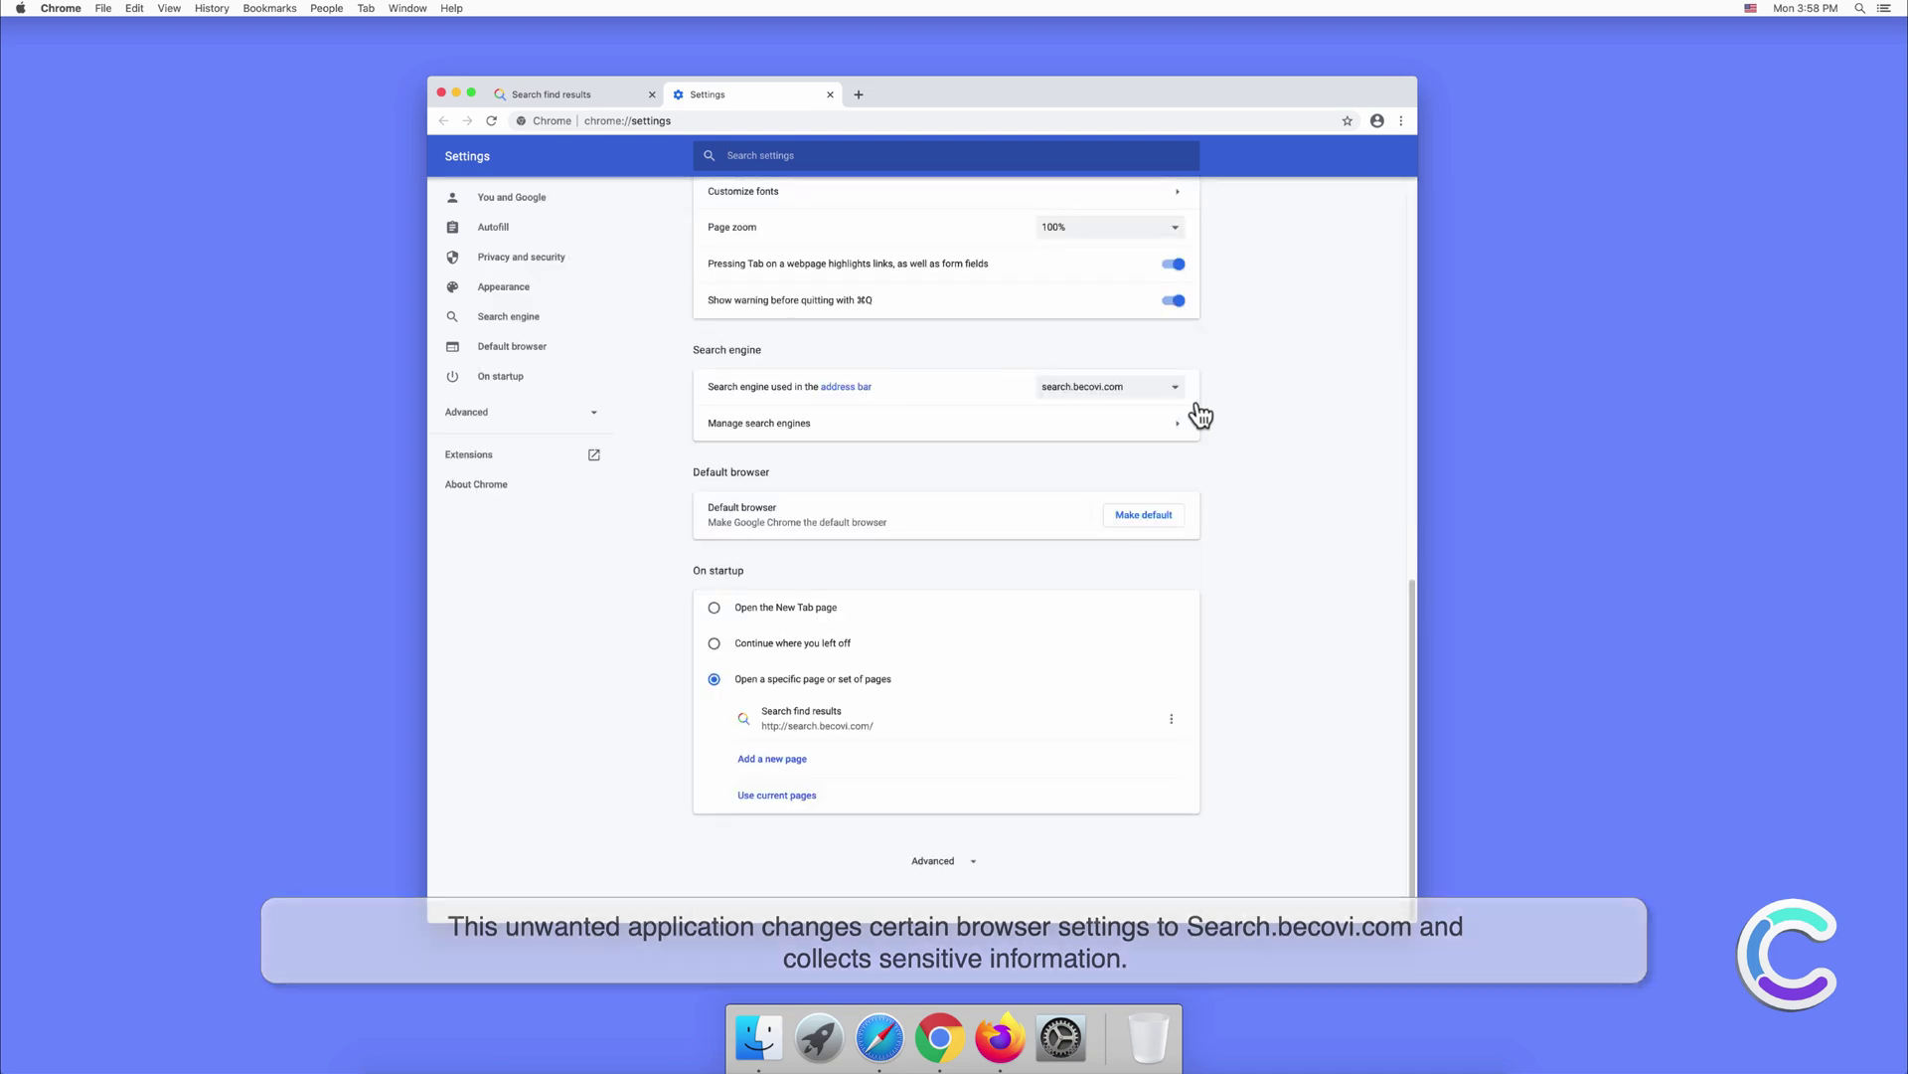
click(831, 95)
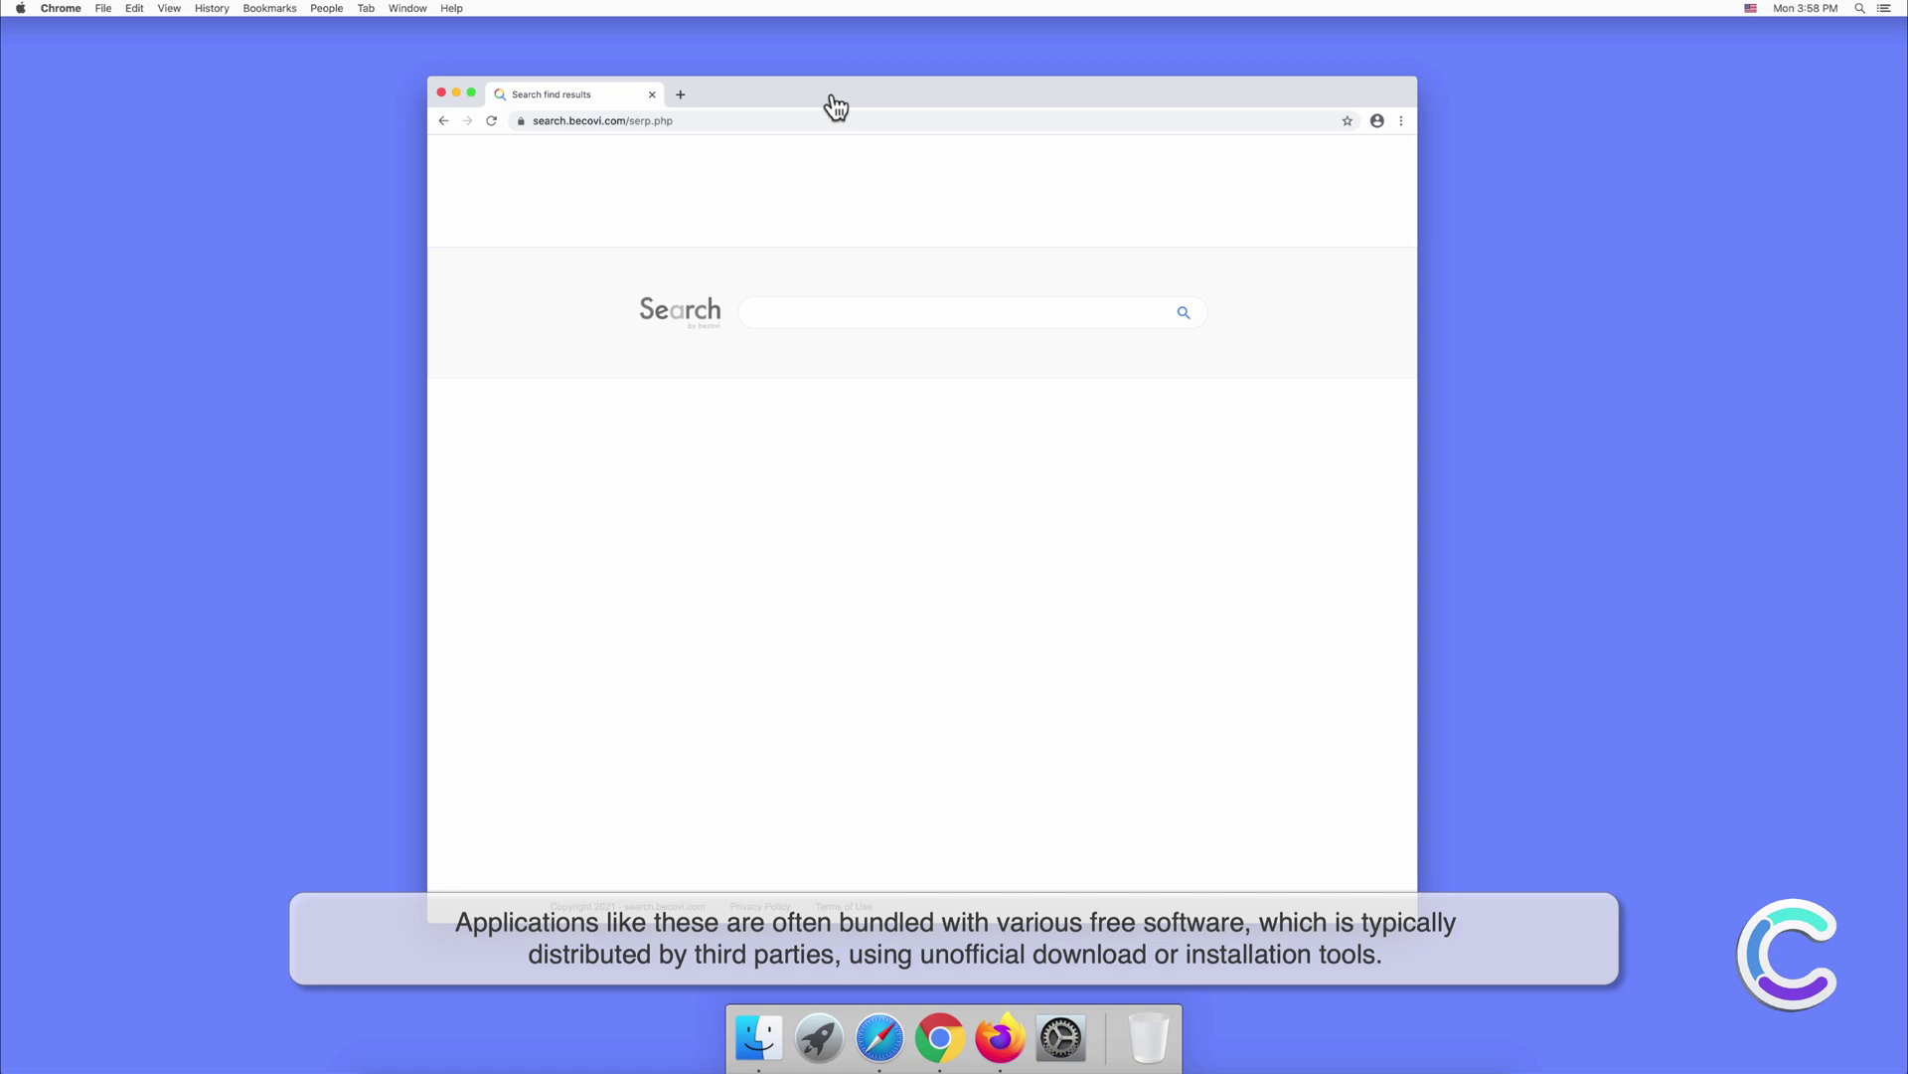
Search 'combo cleaner' in the omnibox, landing on becovi results, then close Chrome
click(771, 123)
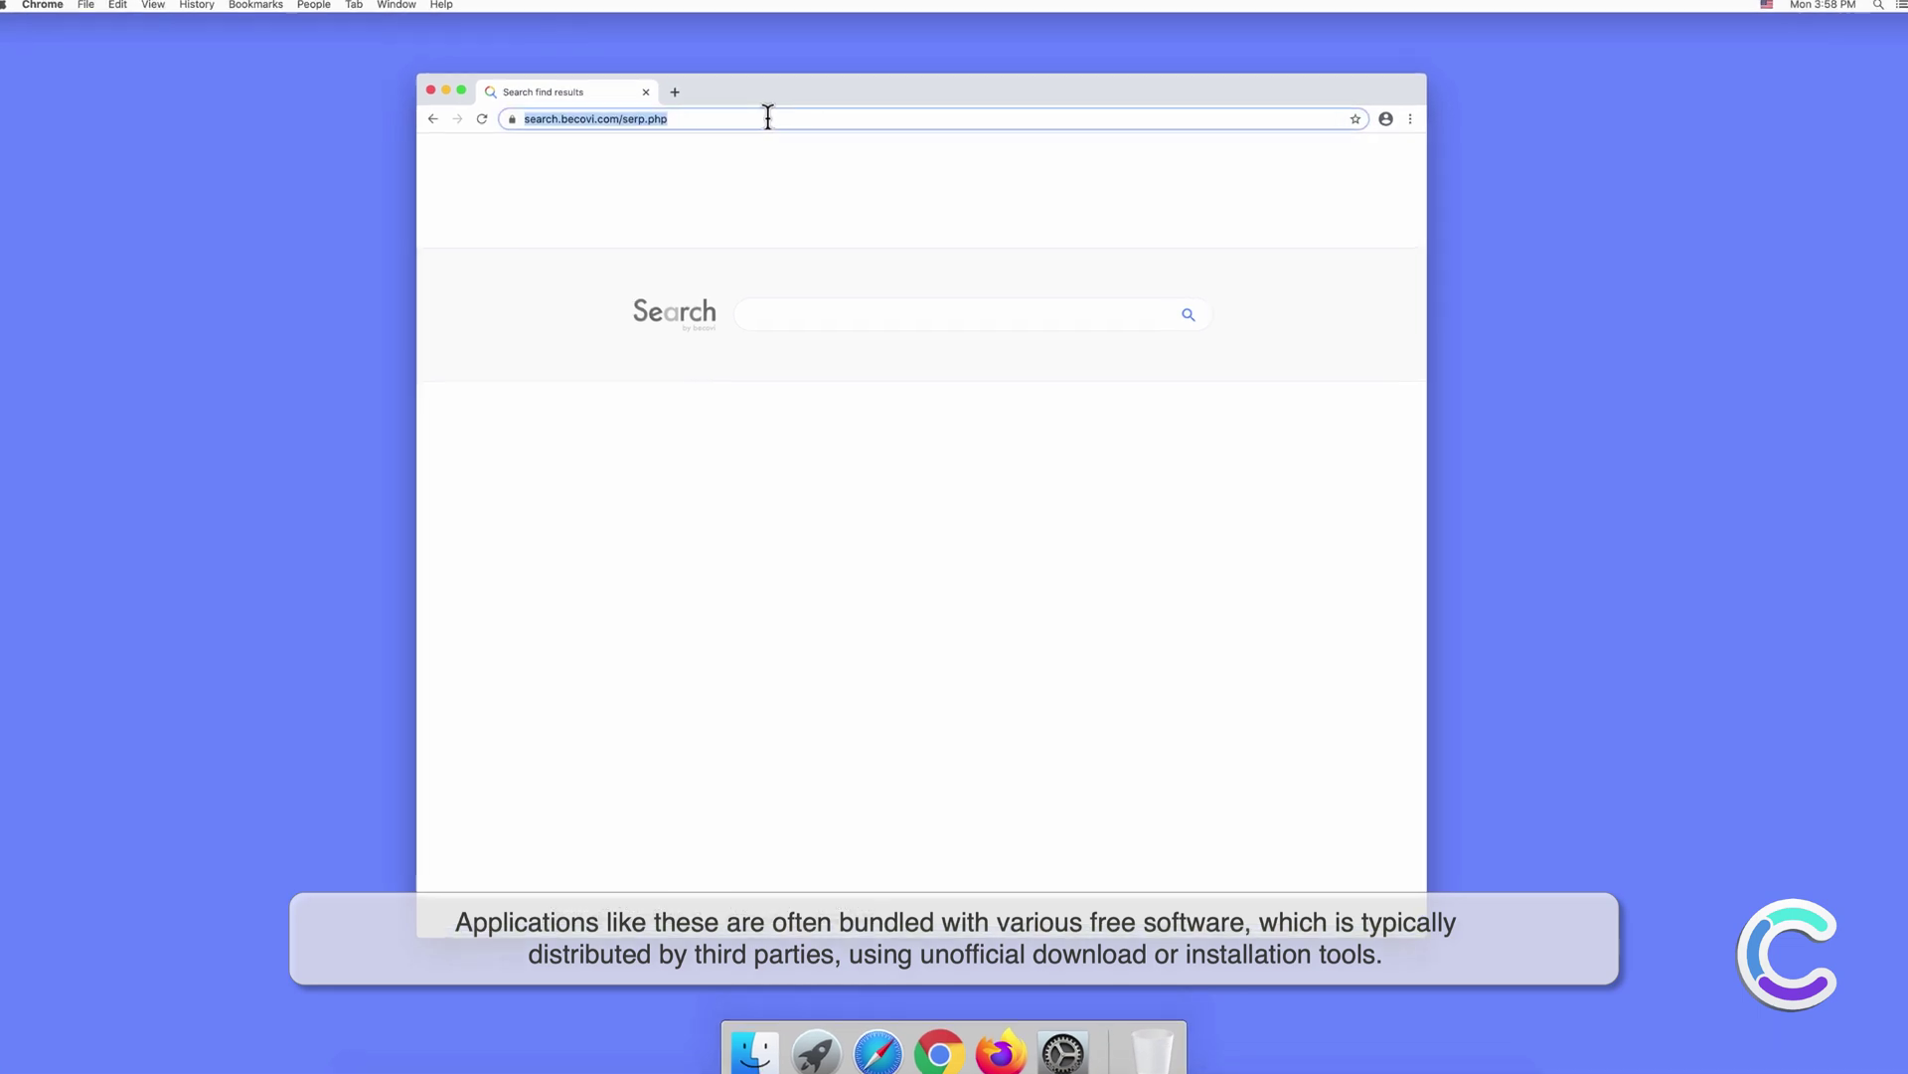
key(BackSpace)
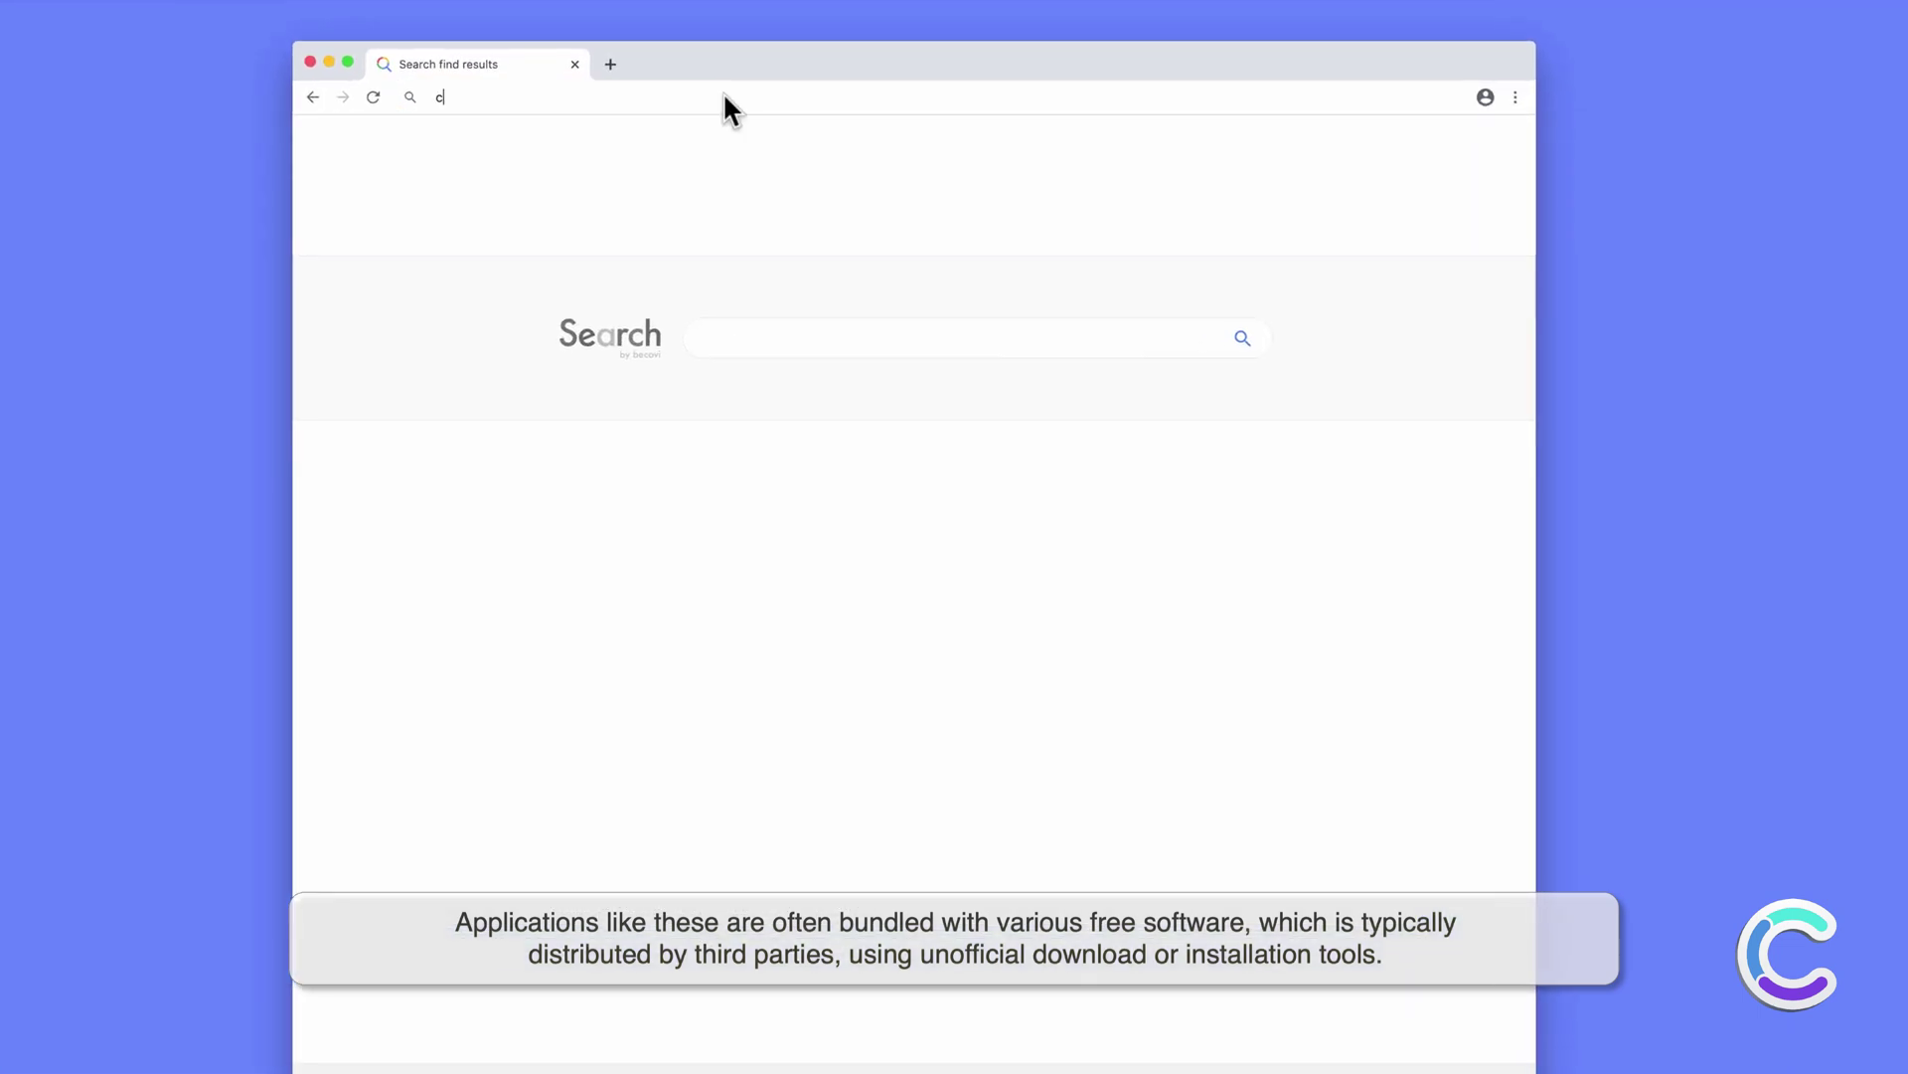
text(combo cleaner)
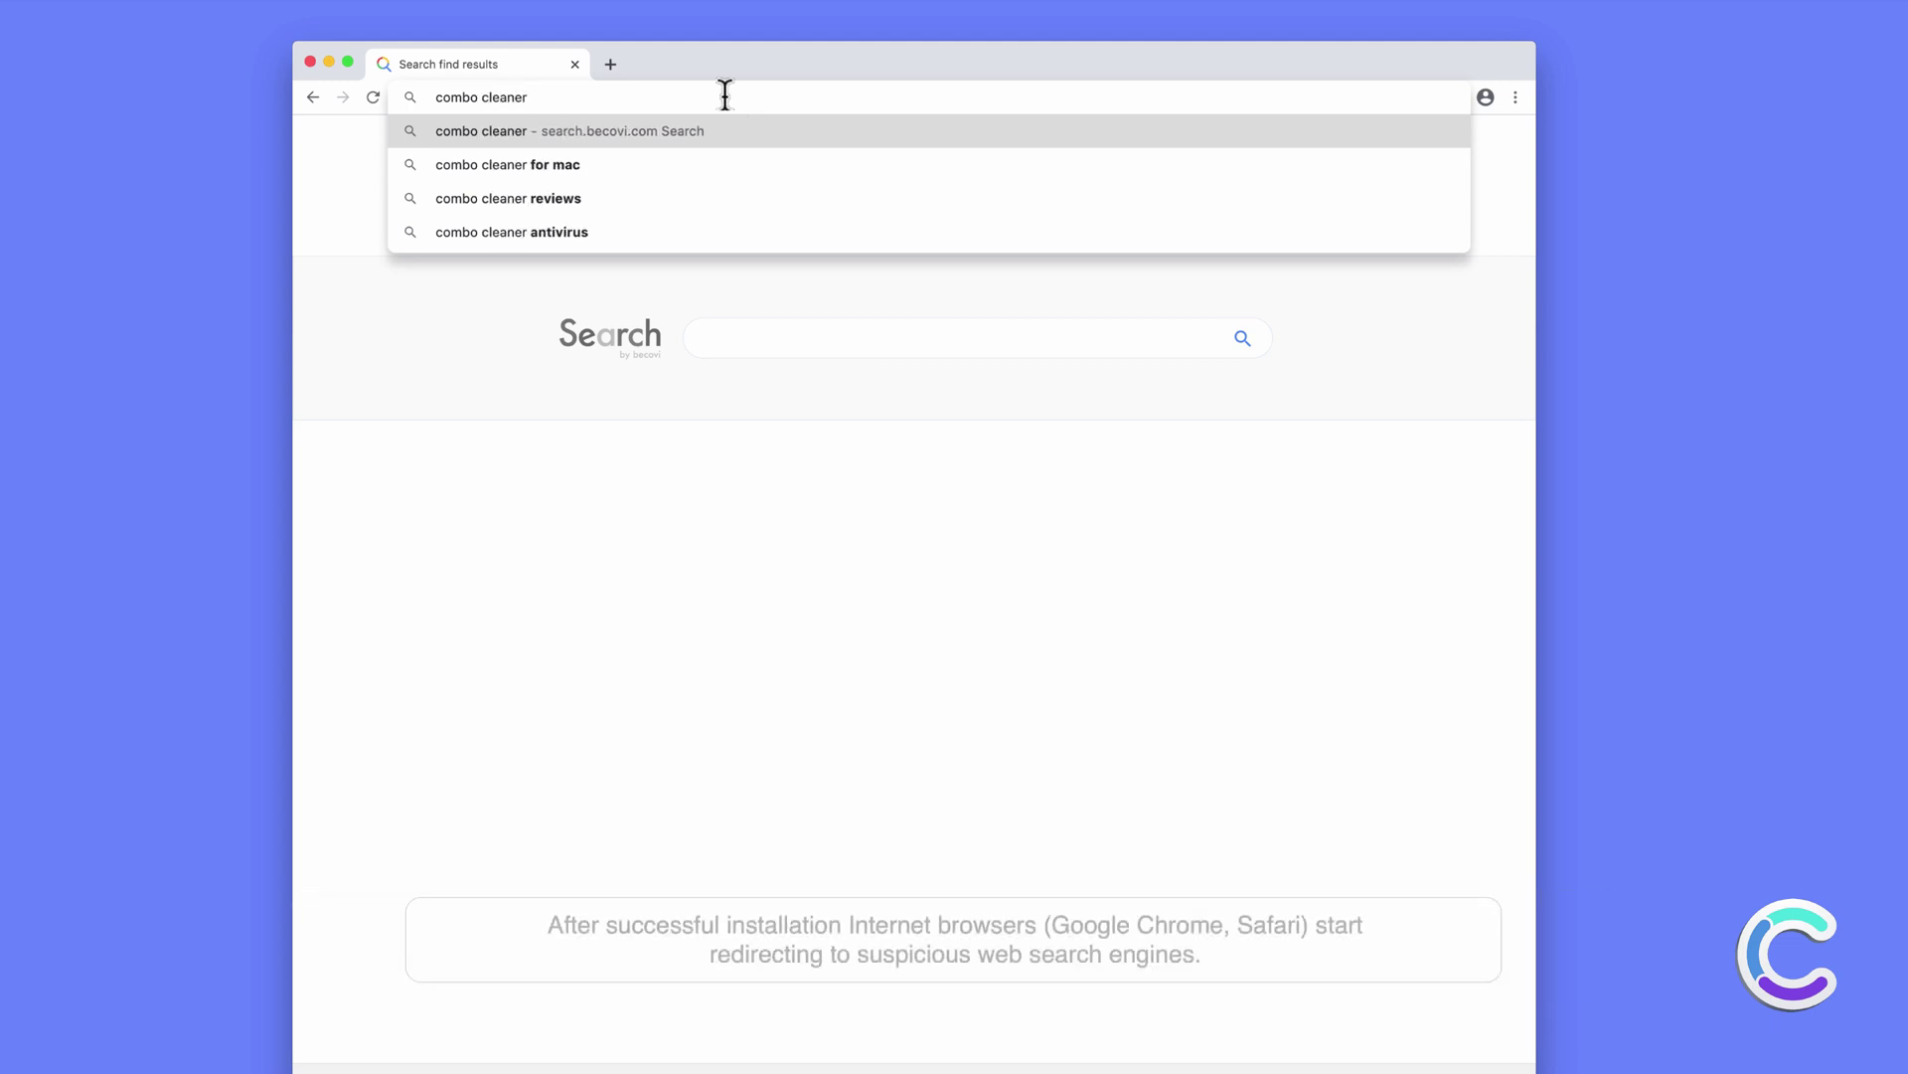
key(Return)
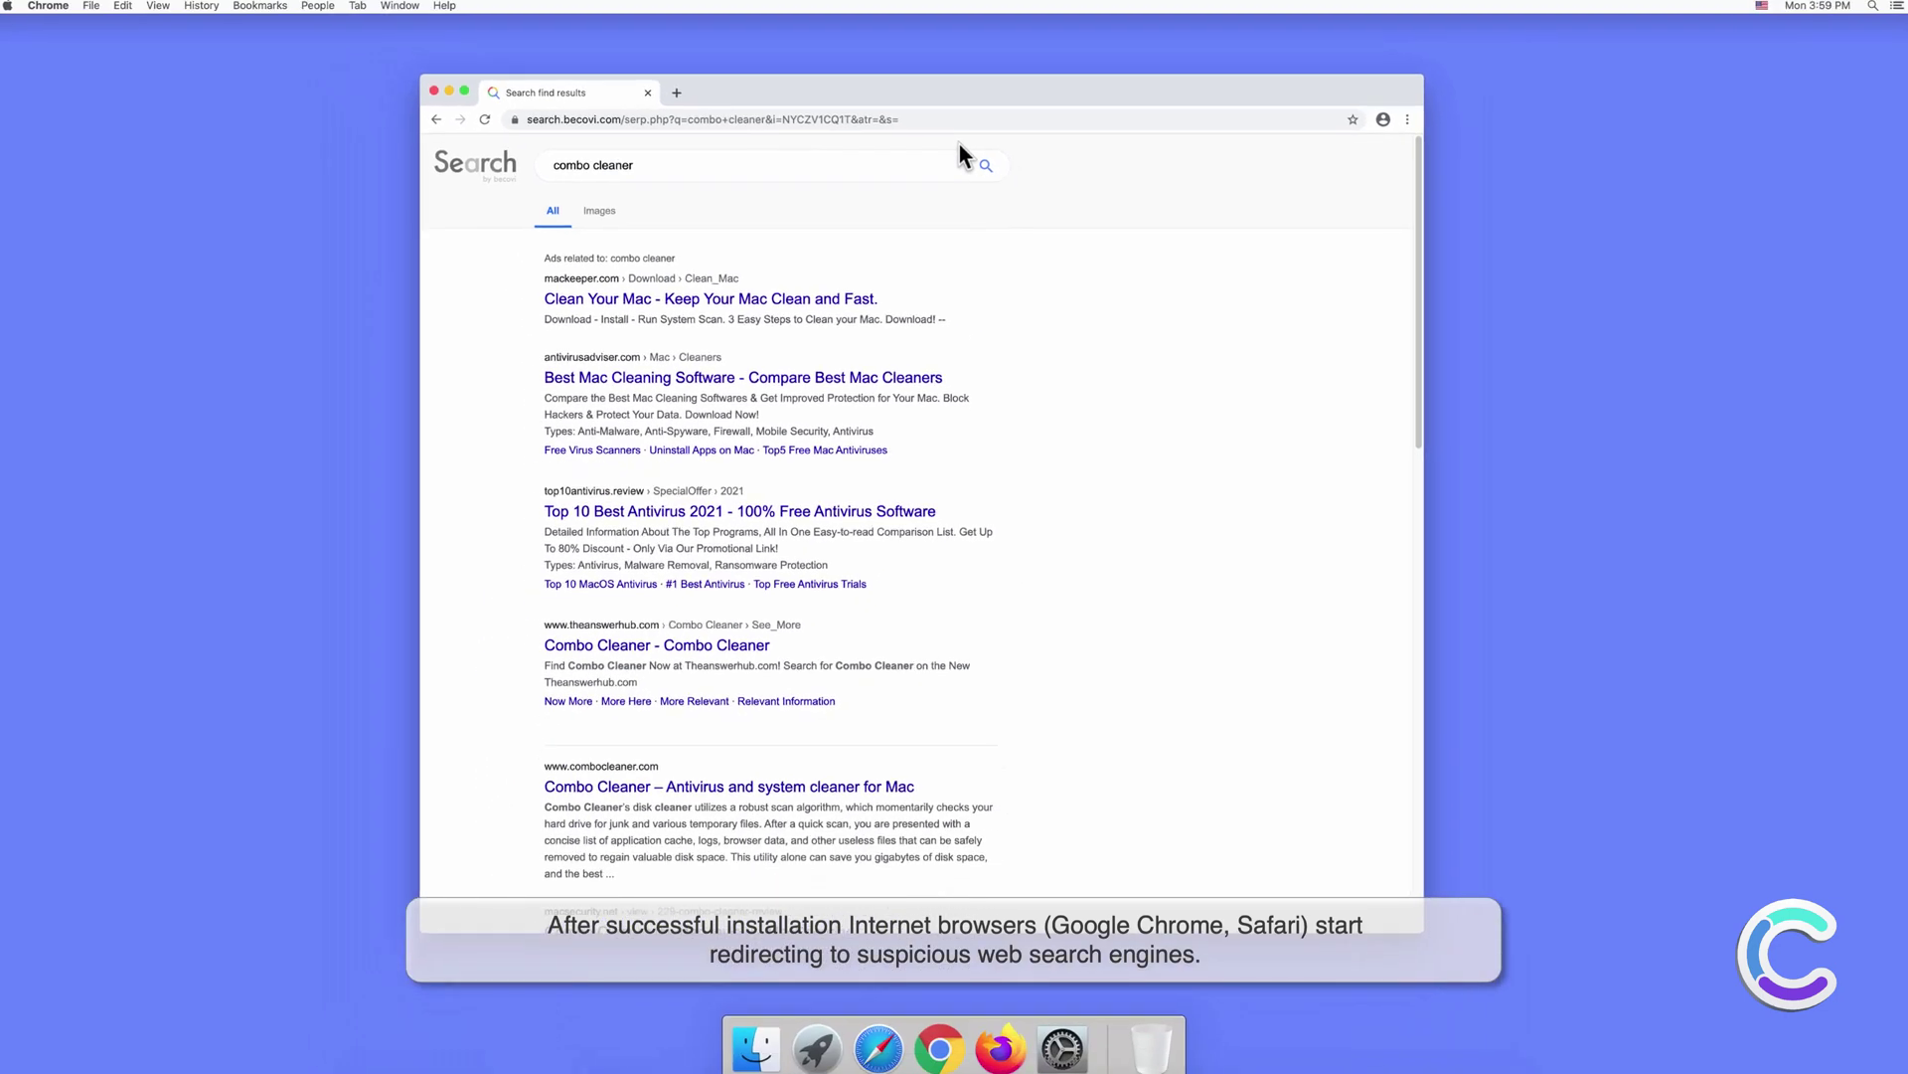
click(443, 92)
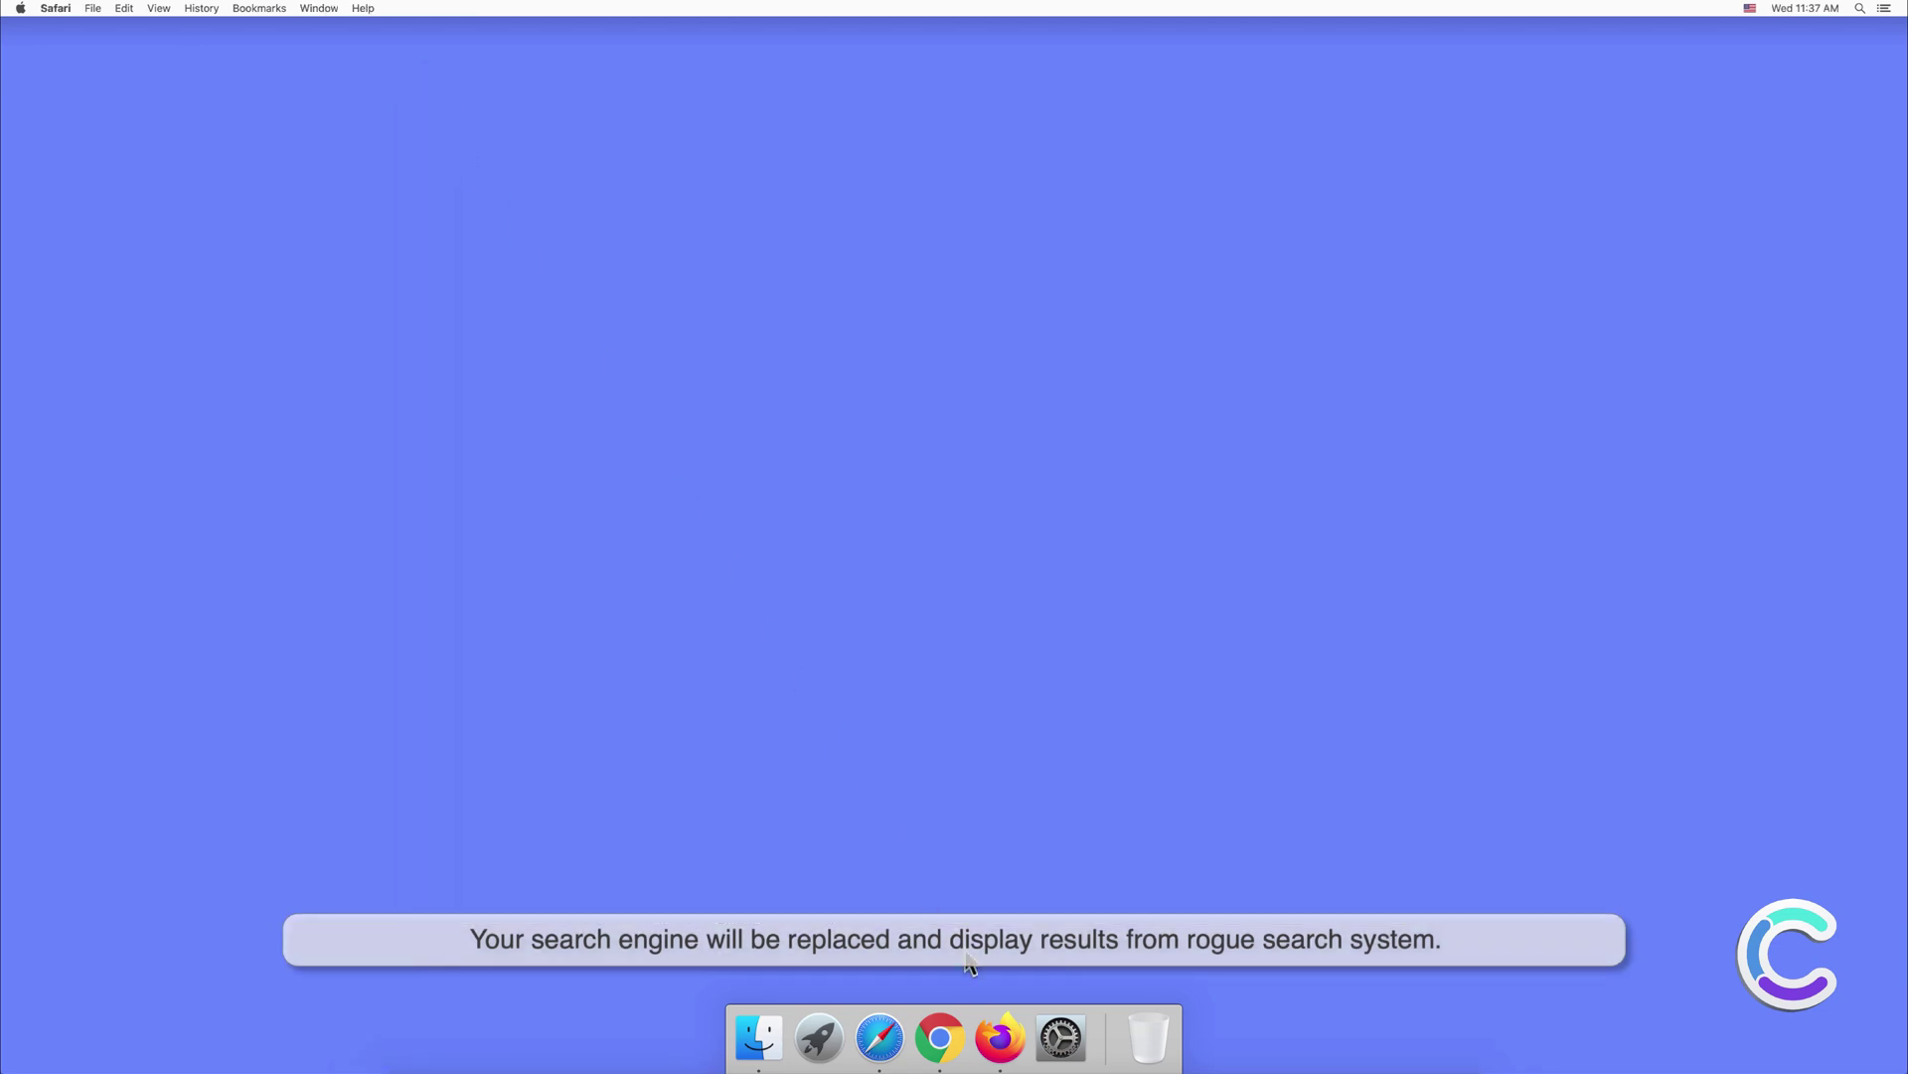
In Firefox Preferences, keep Google as default search engine and check the Home settings
click(999, 1038)
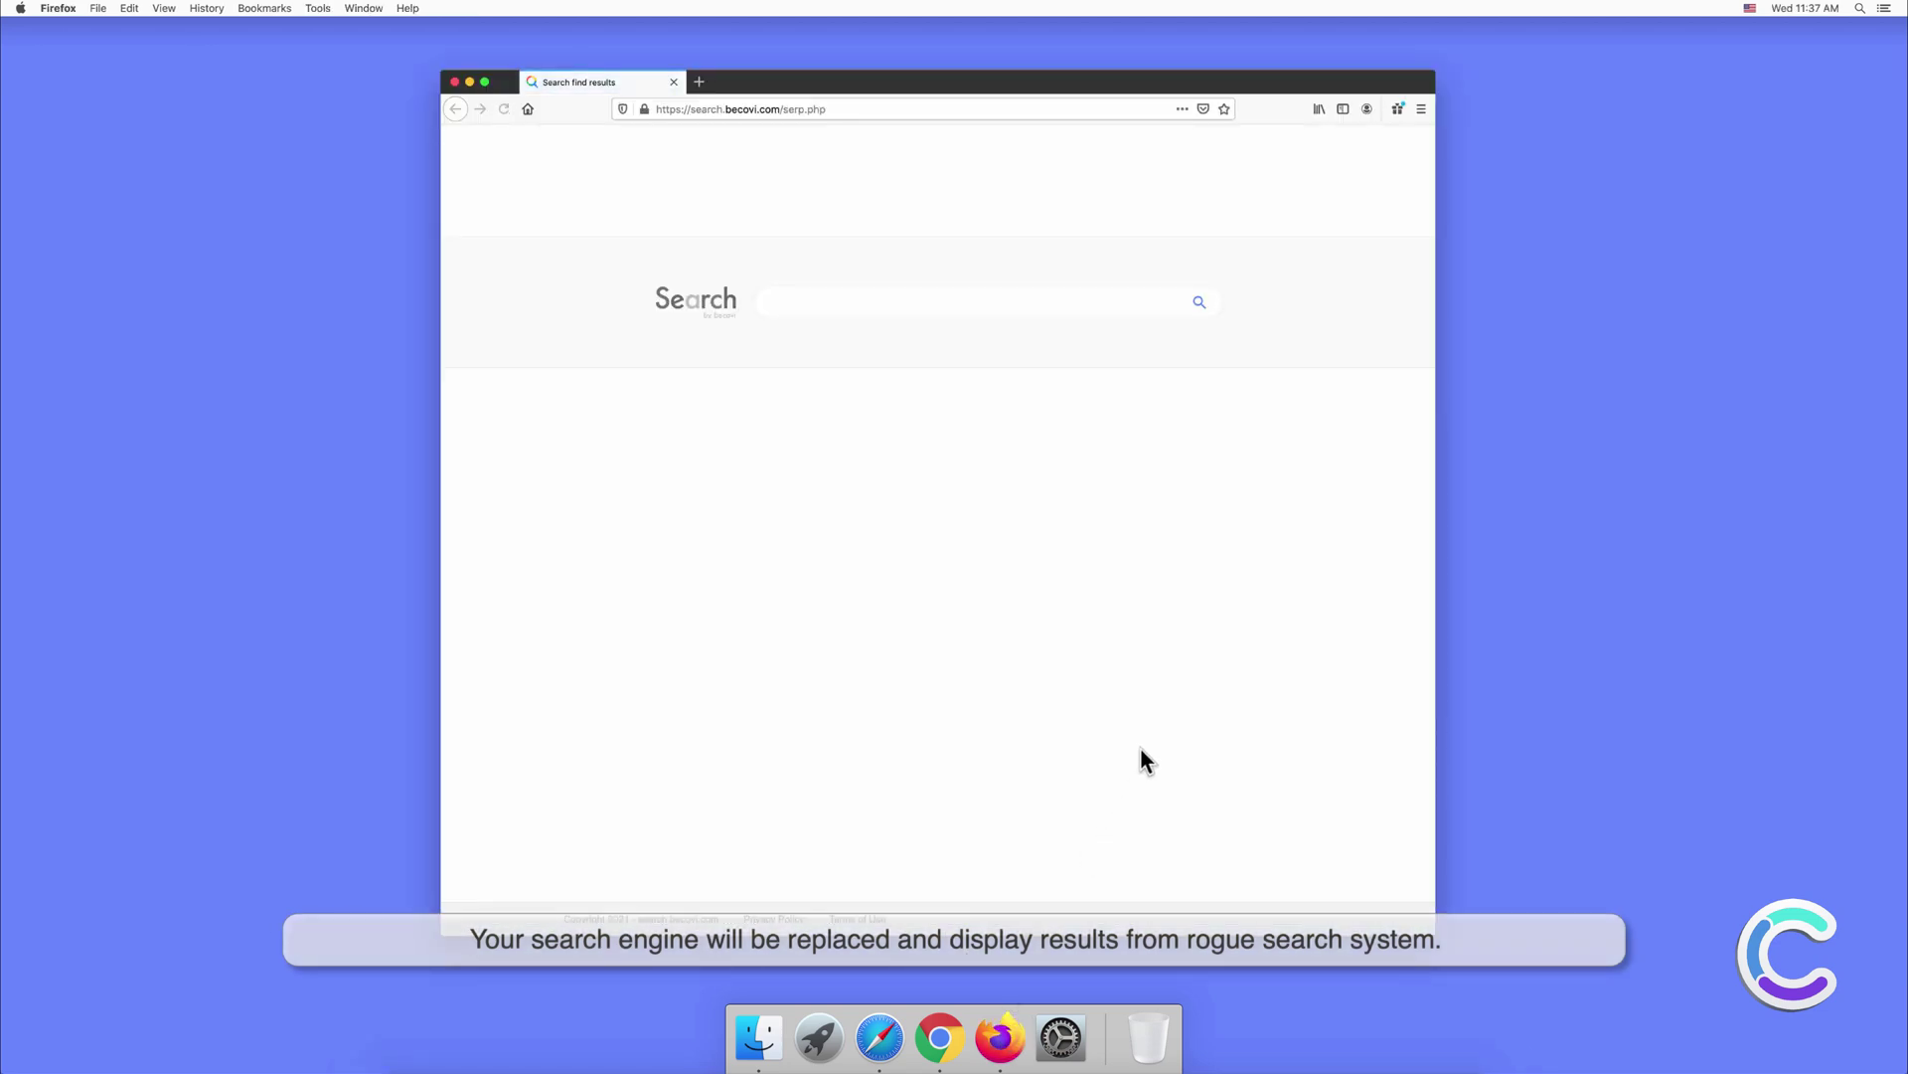
click(1421, 110)
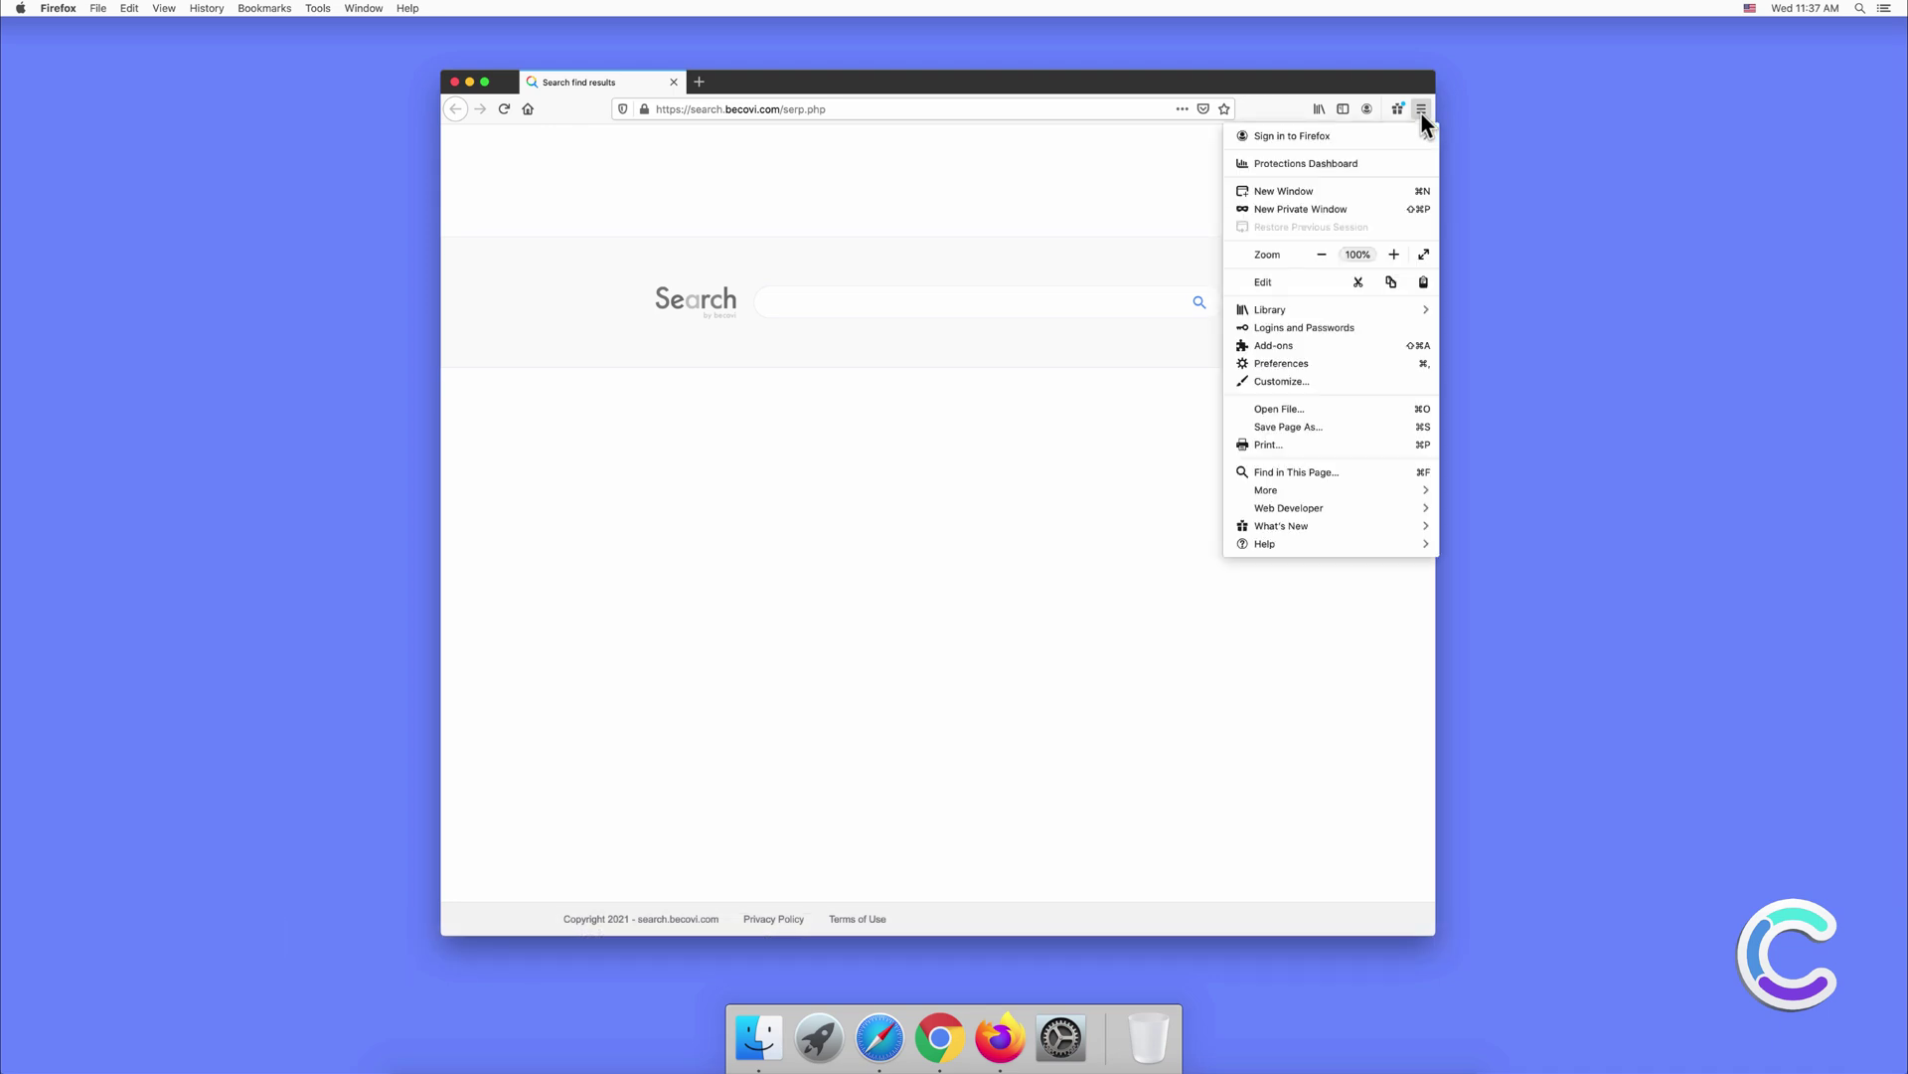
click(1302, 362)
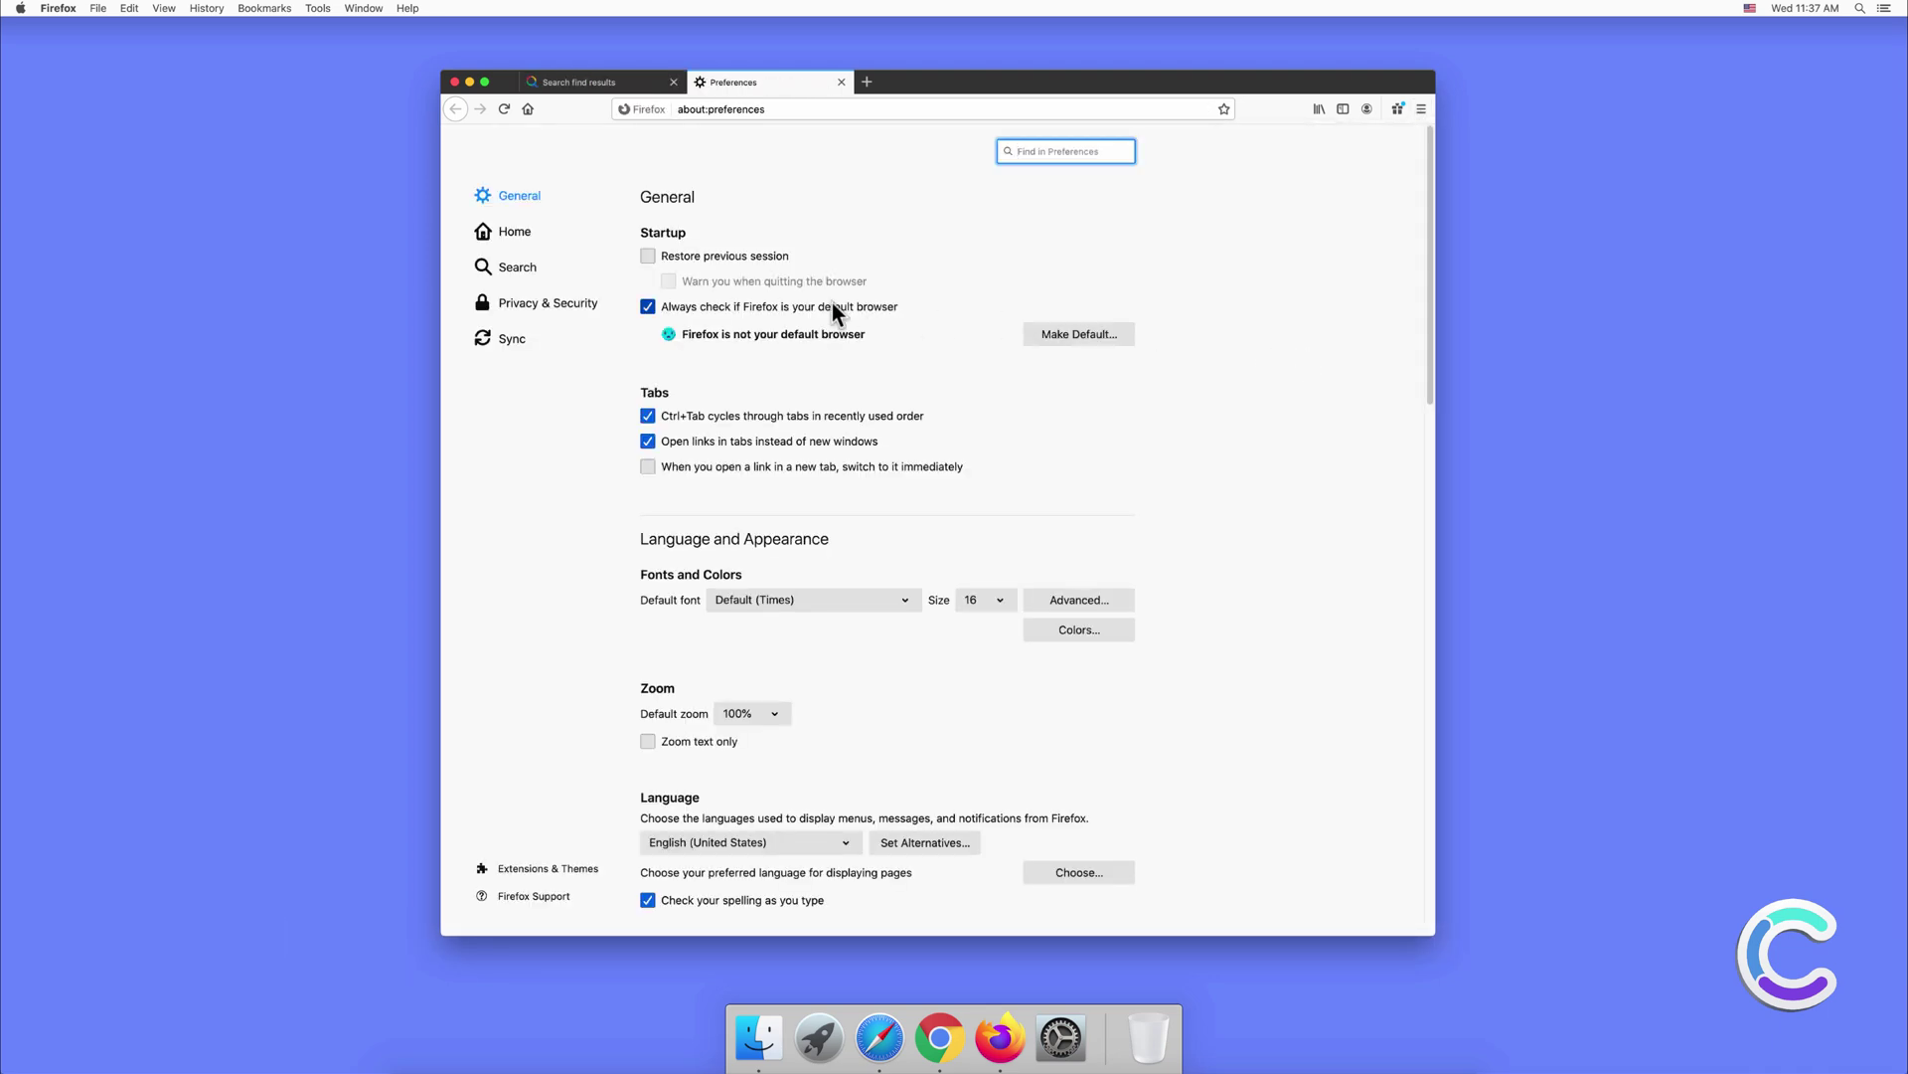
click(529, 270)
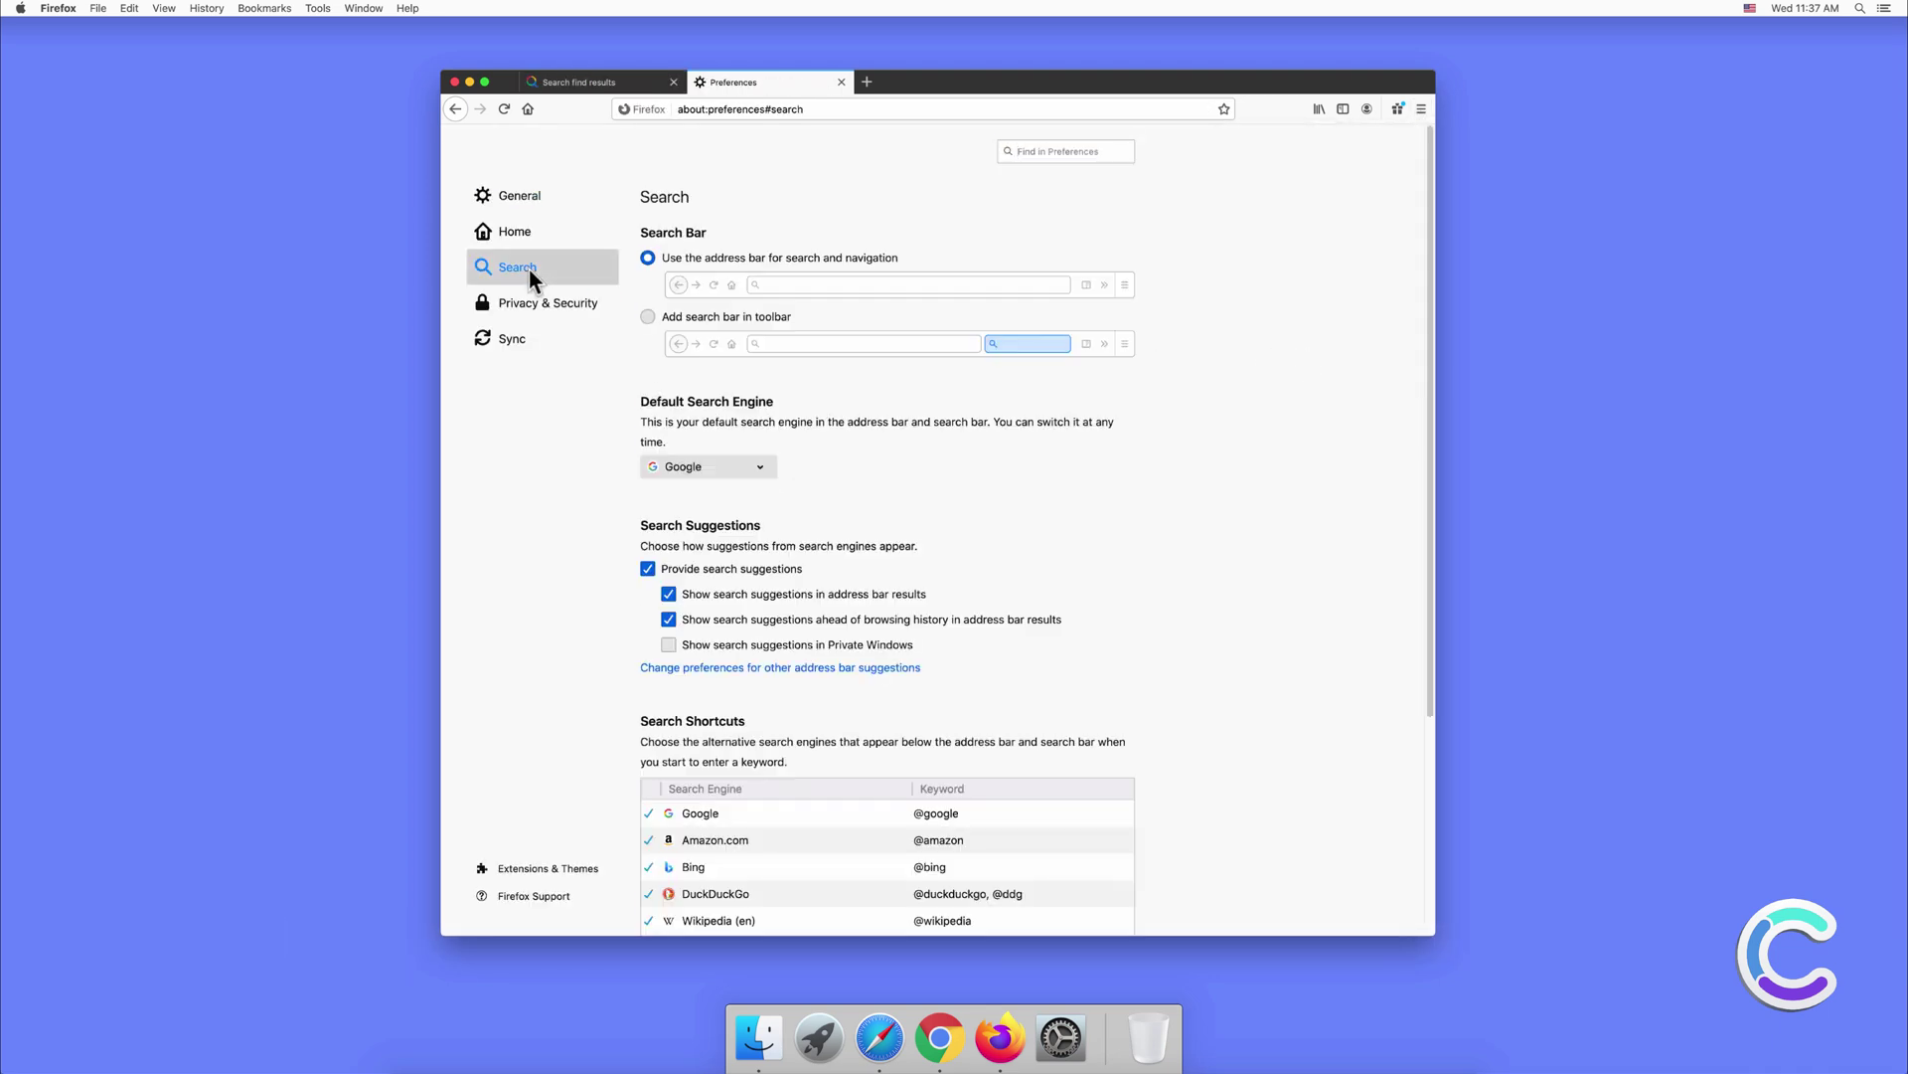
click(682, 473)
click(680, 466)
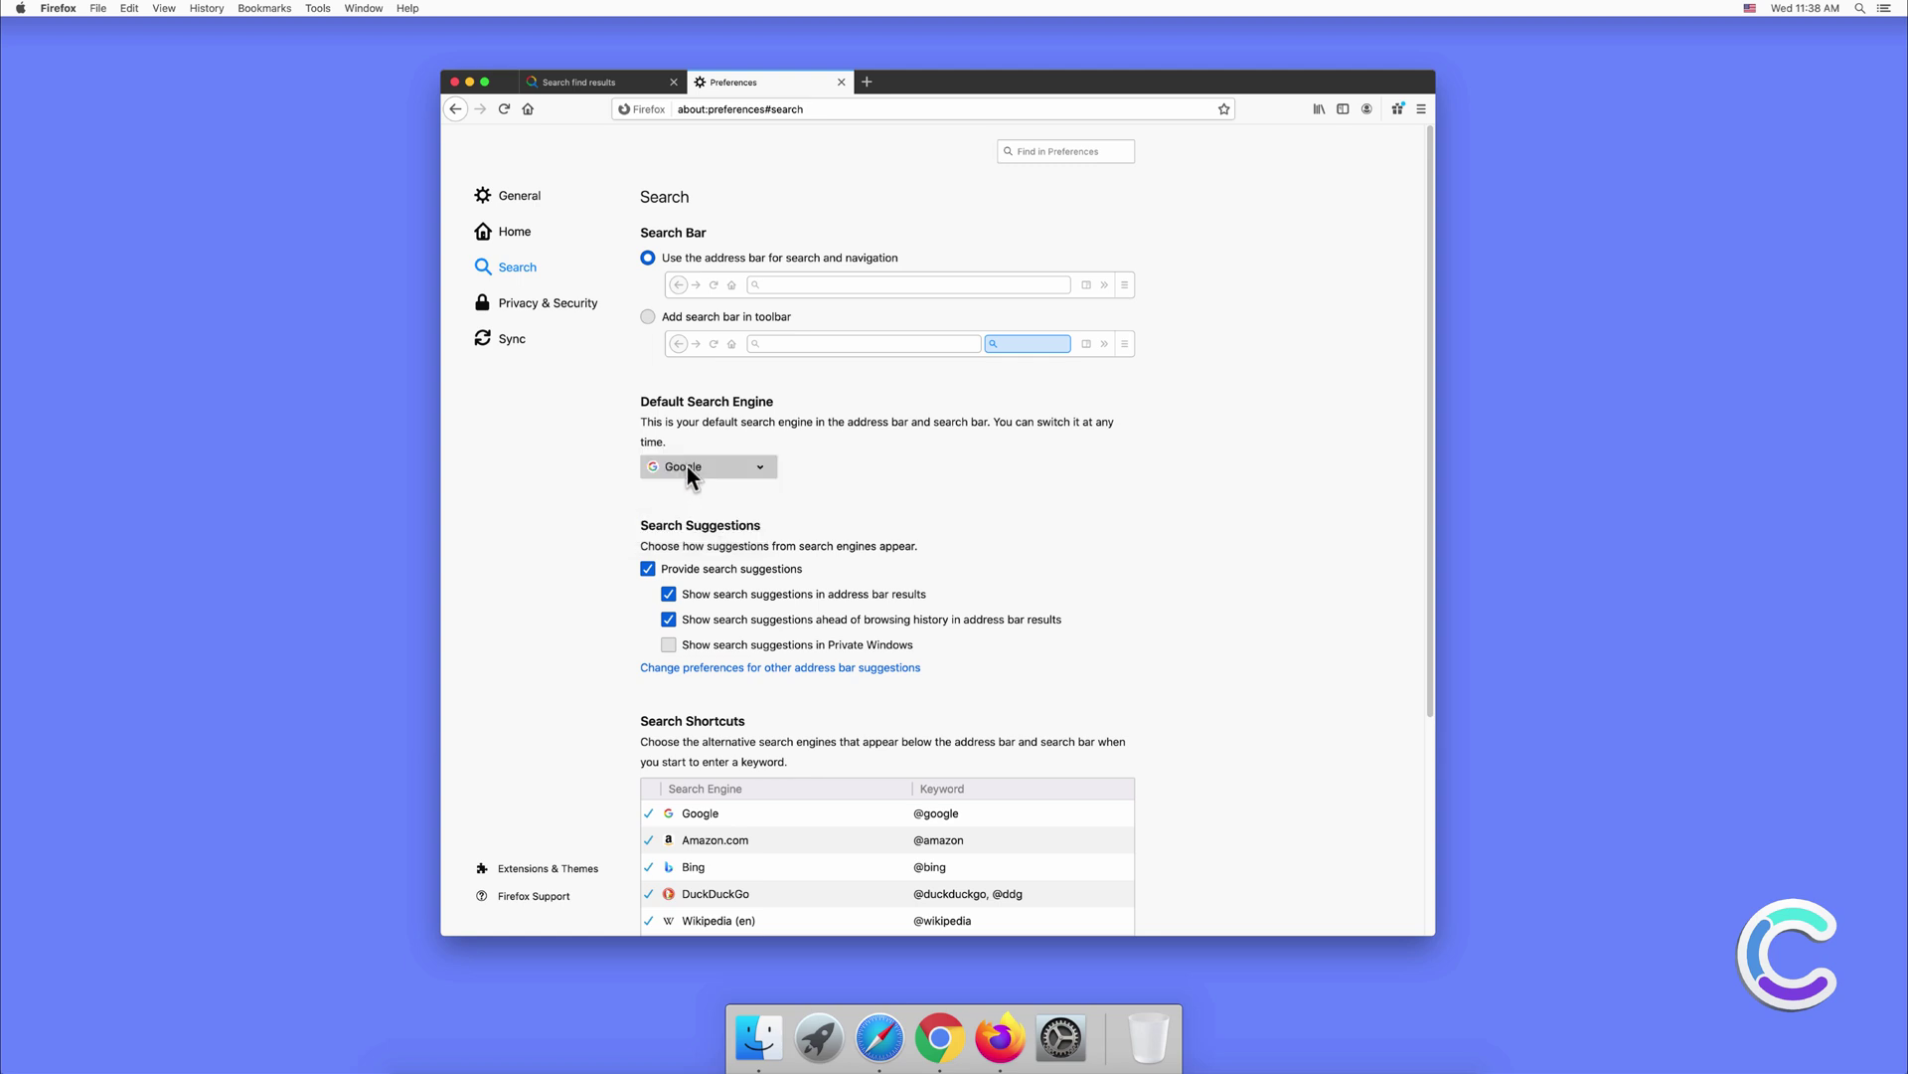
click(517, 232)
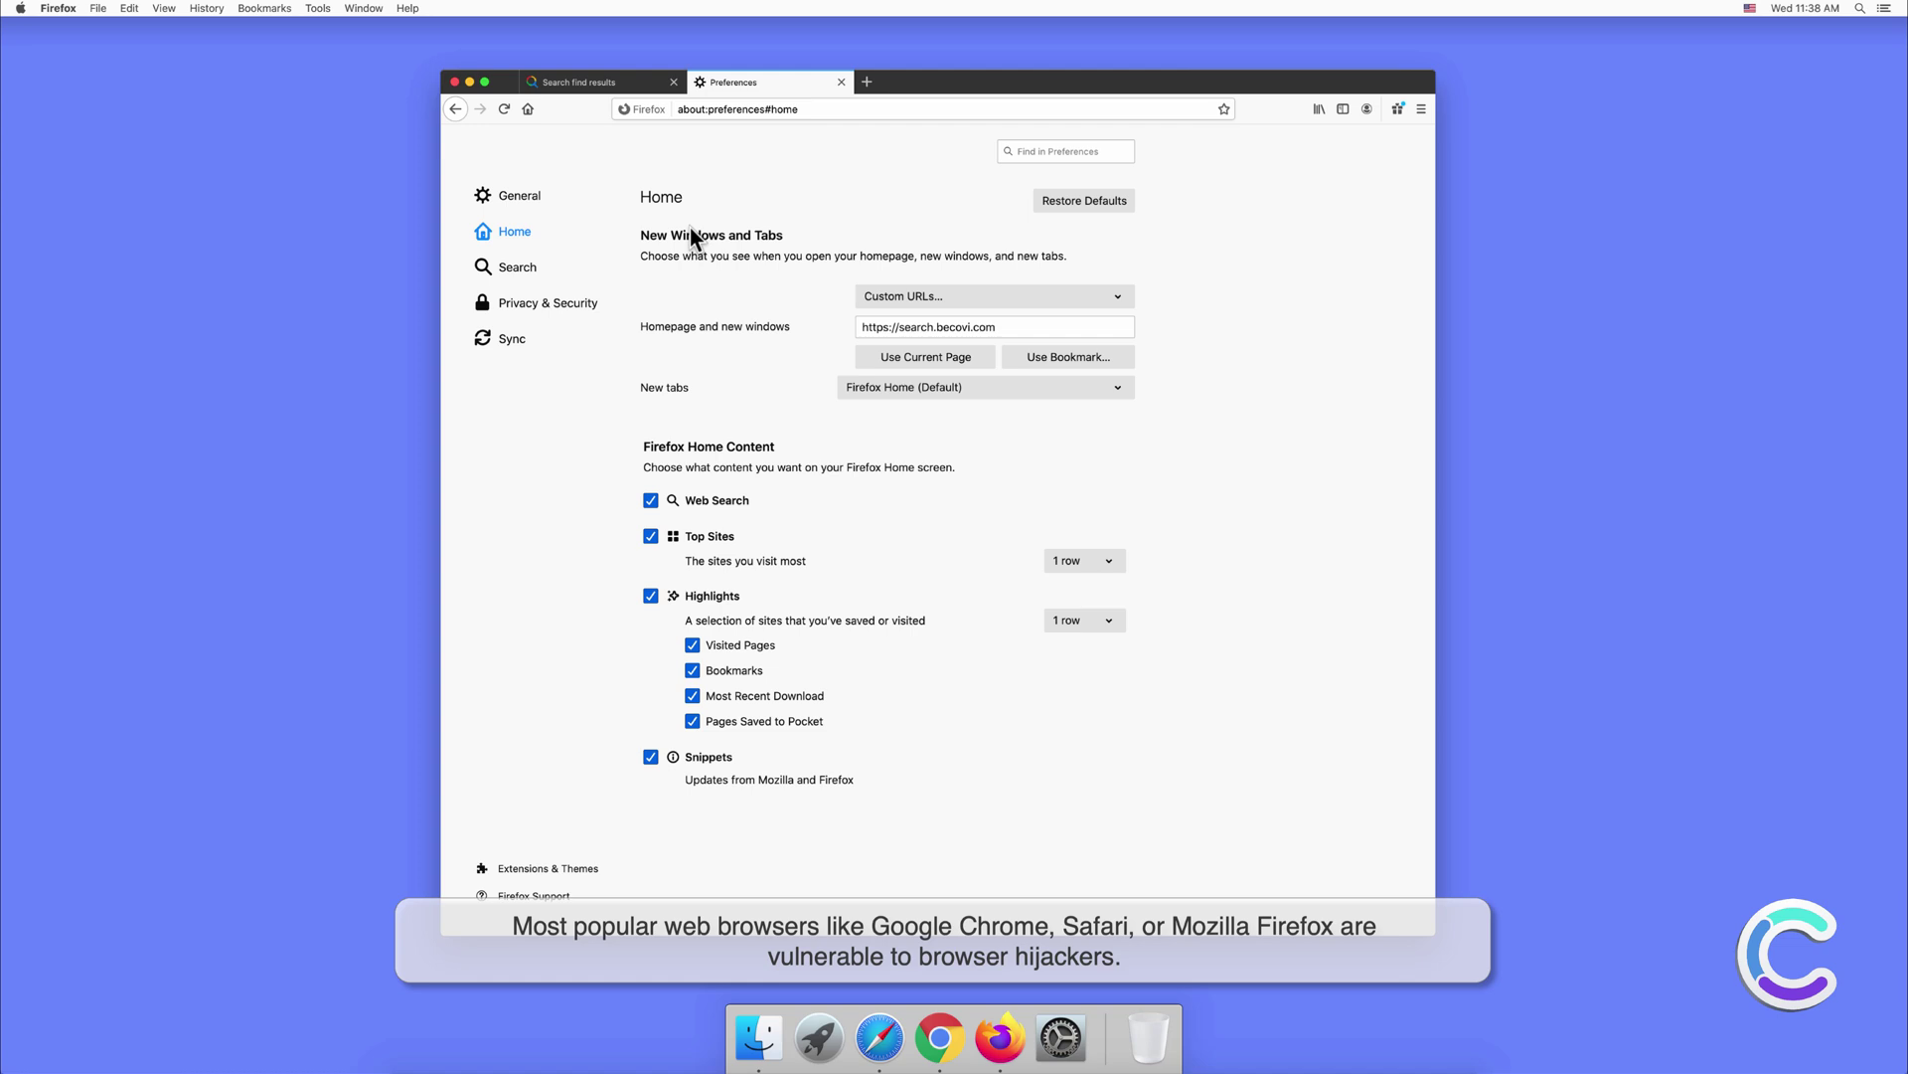
click(839, 81)
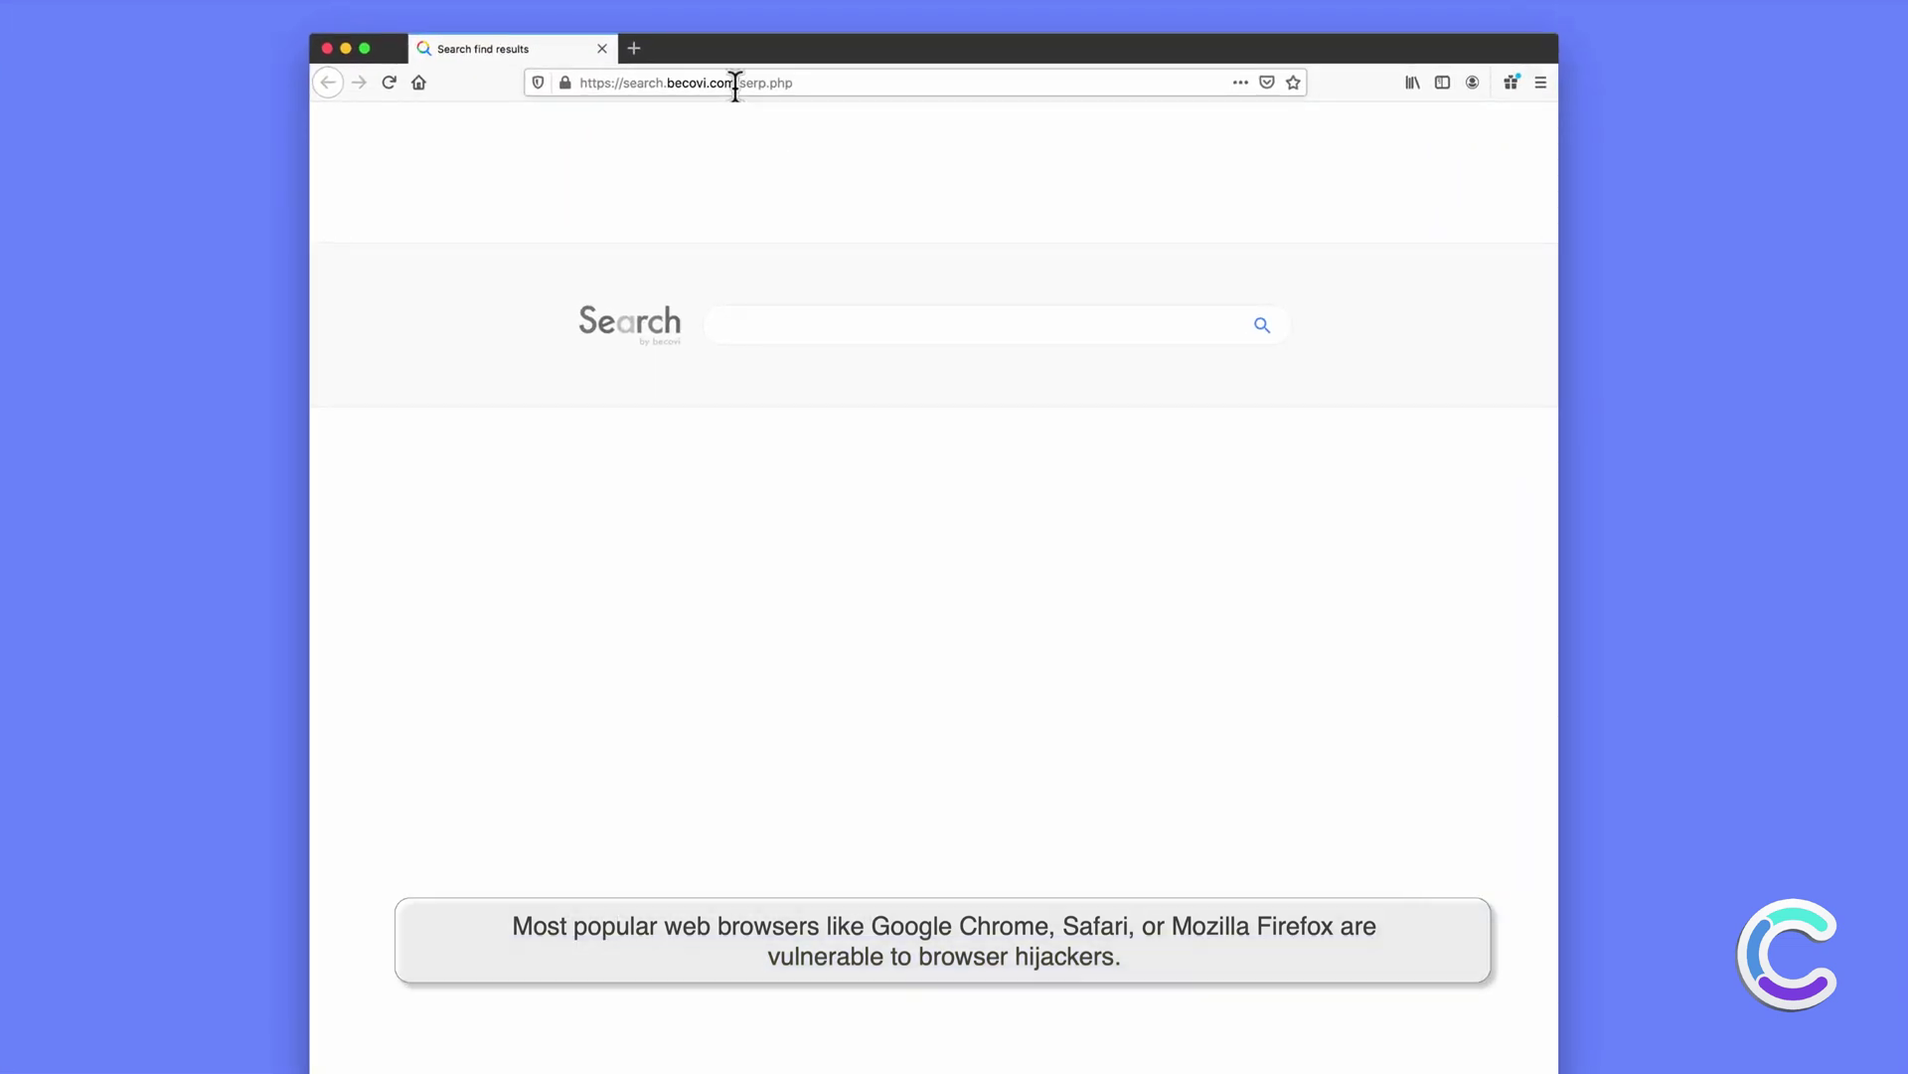
Search 'pcrisk' from the Firefox address bar, then close the Firefox window
click(733, 83)
text(pcrisk)
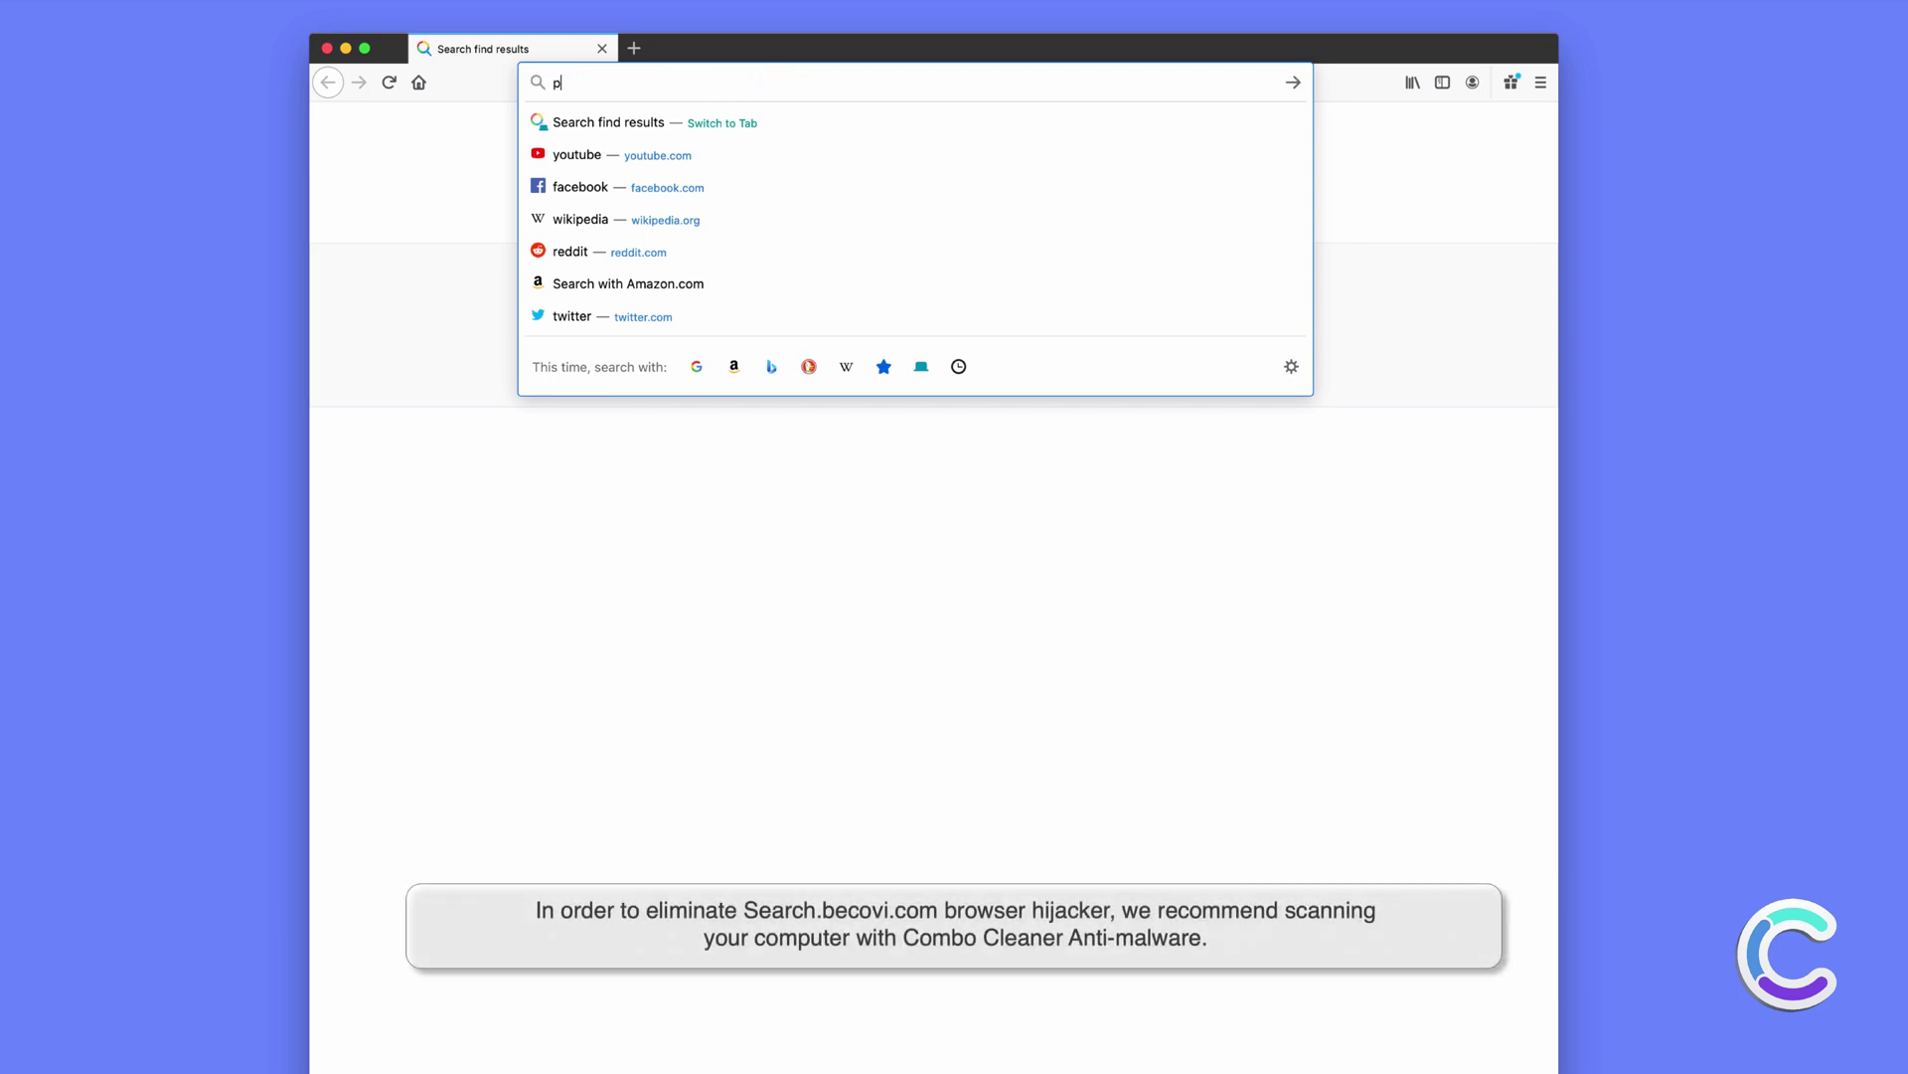
key(Return)
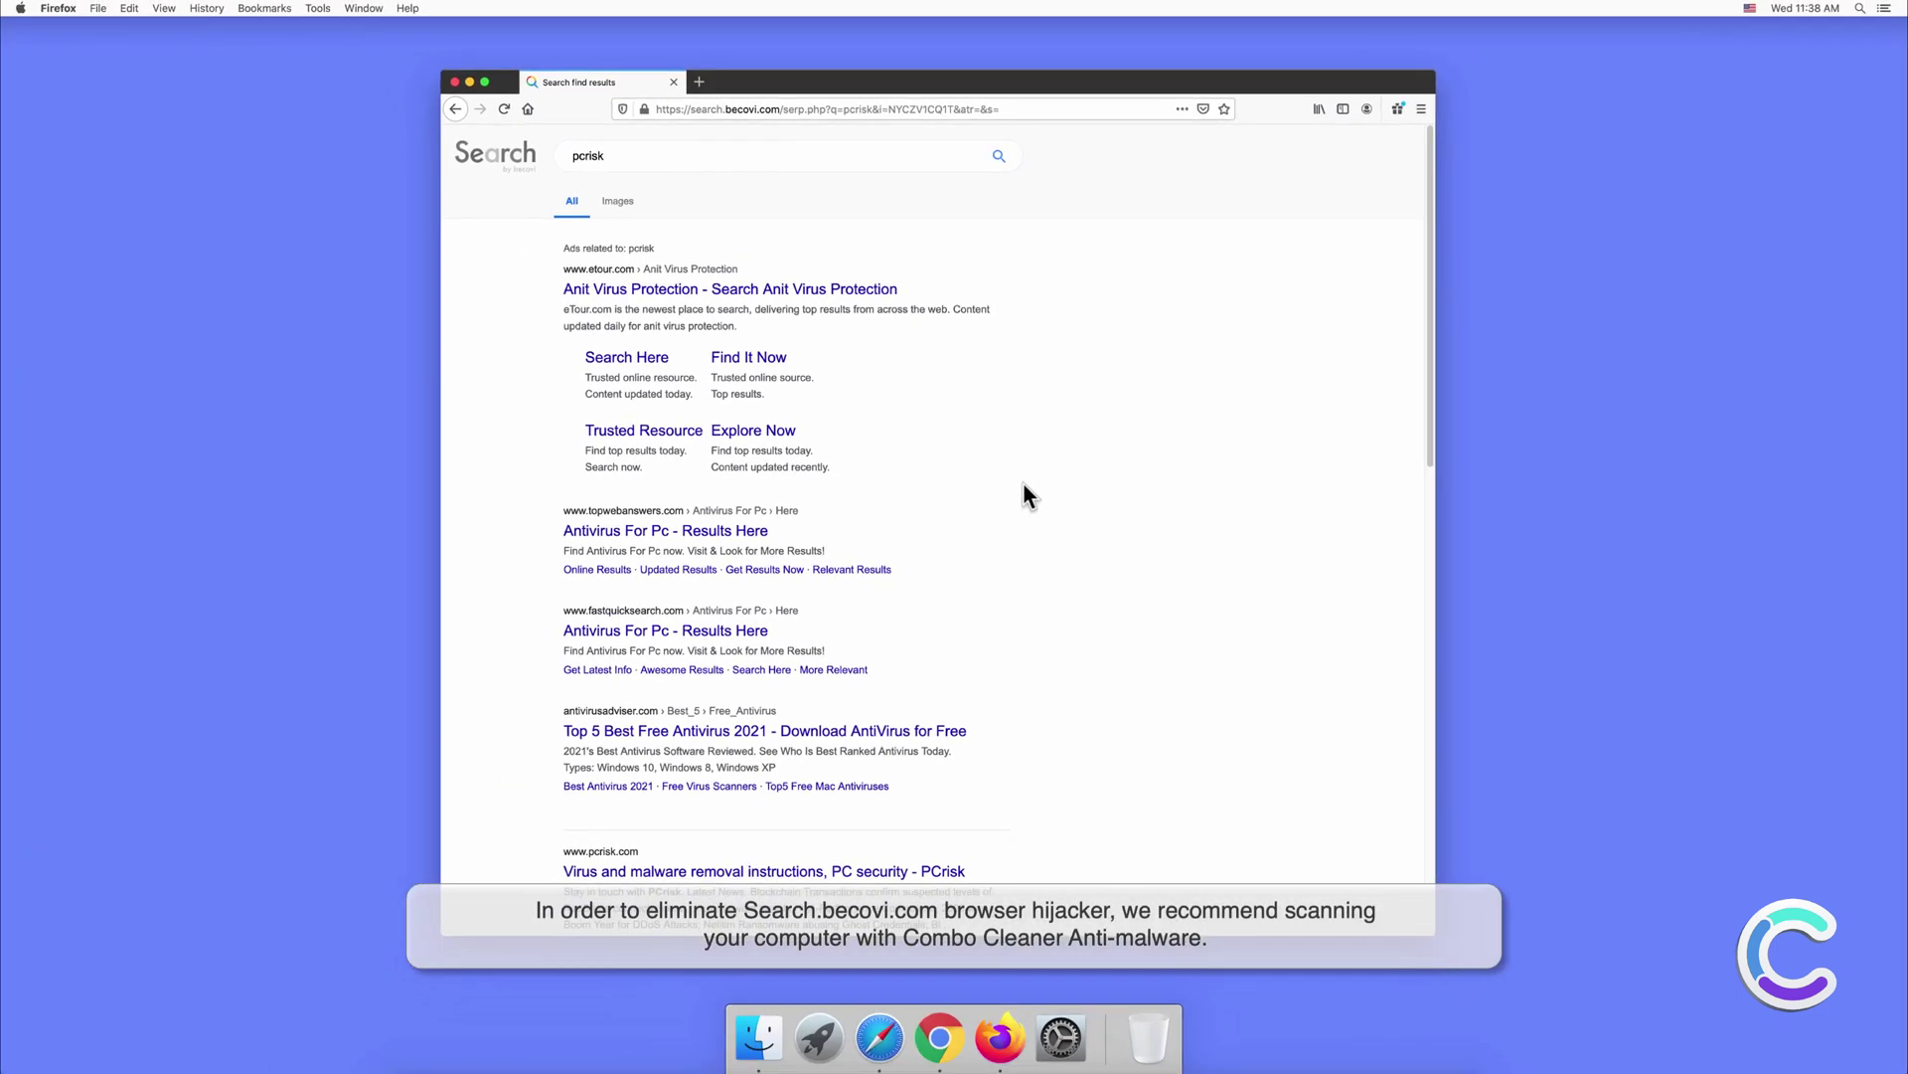
click(454, 84)
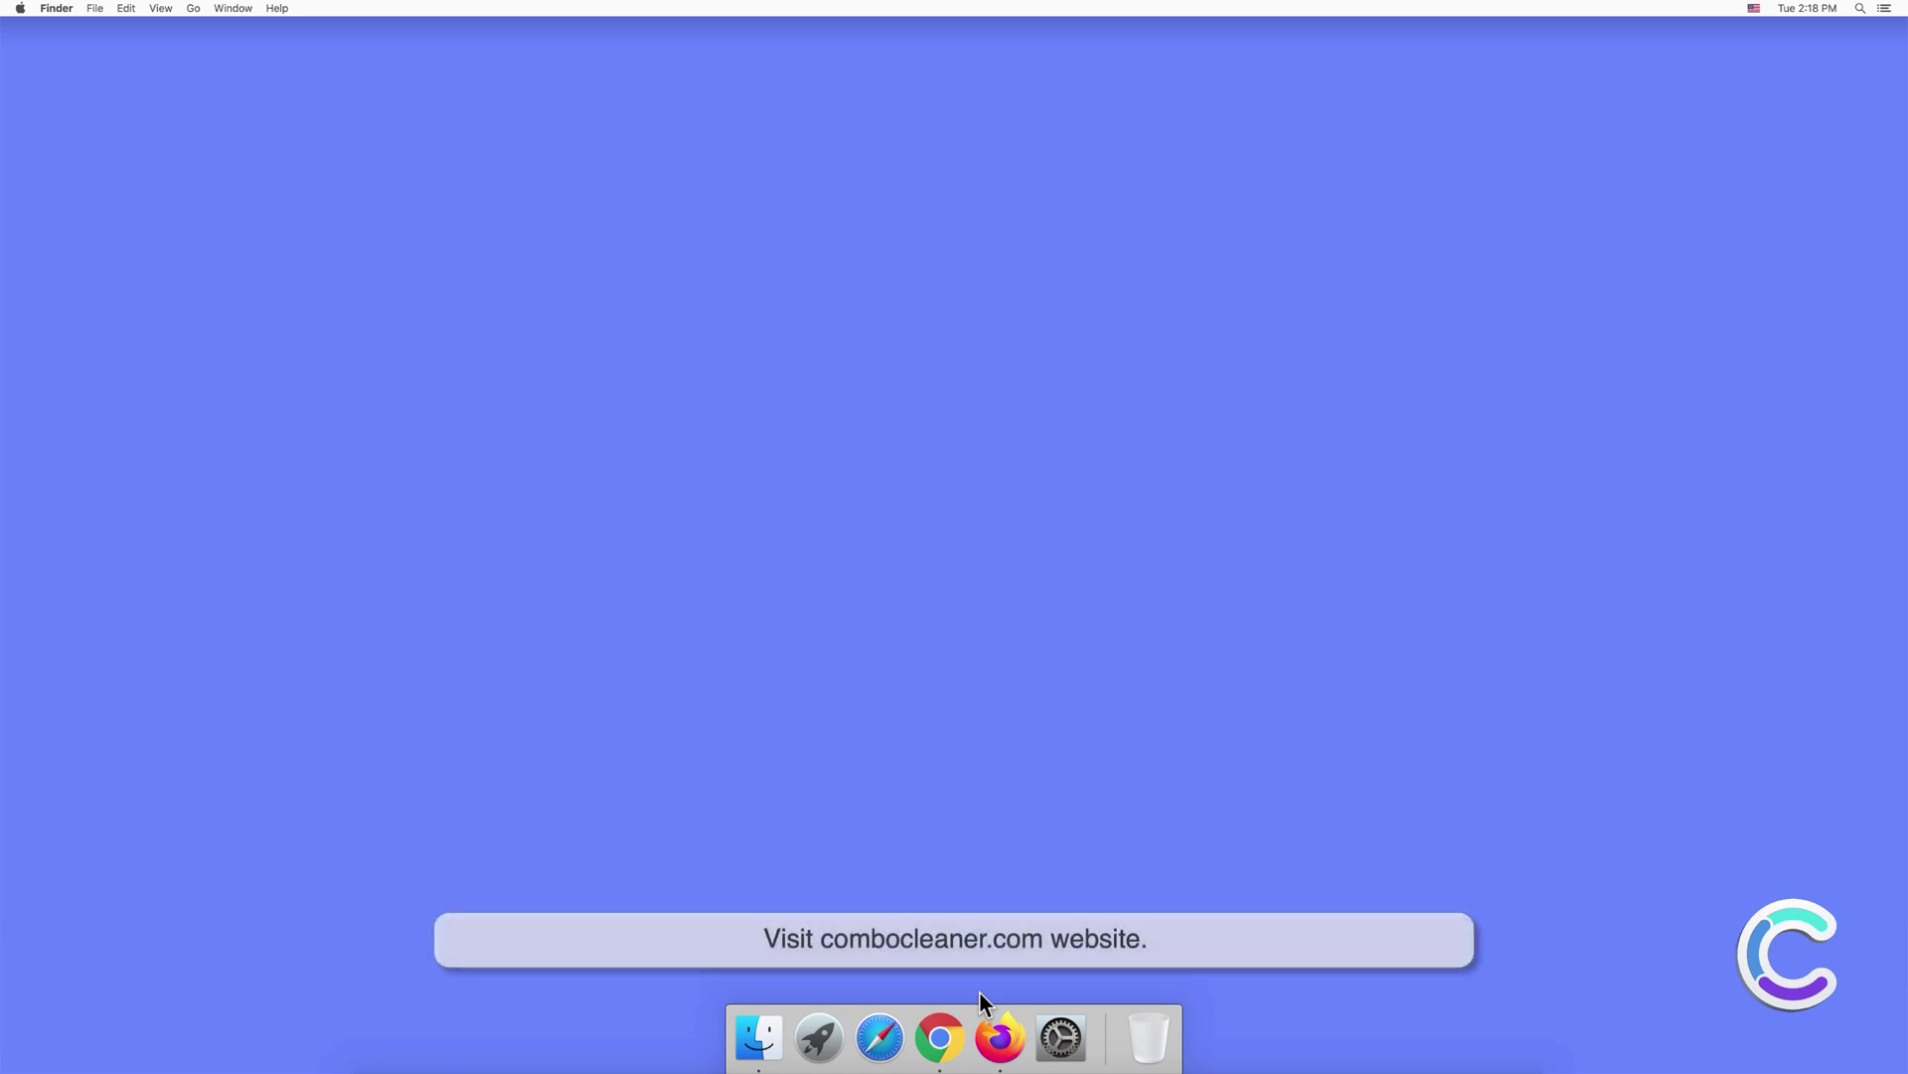
click(879, 1037)
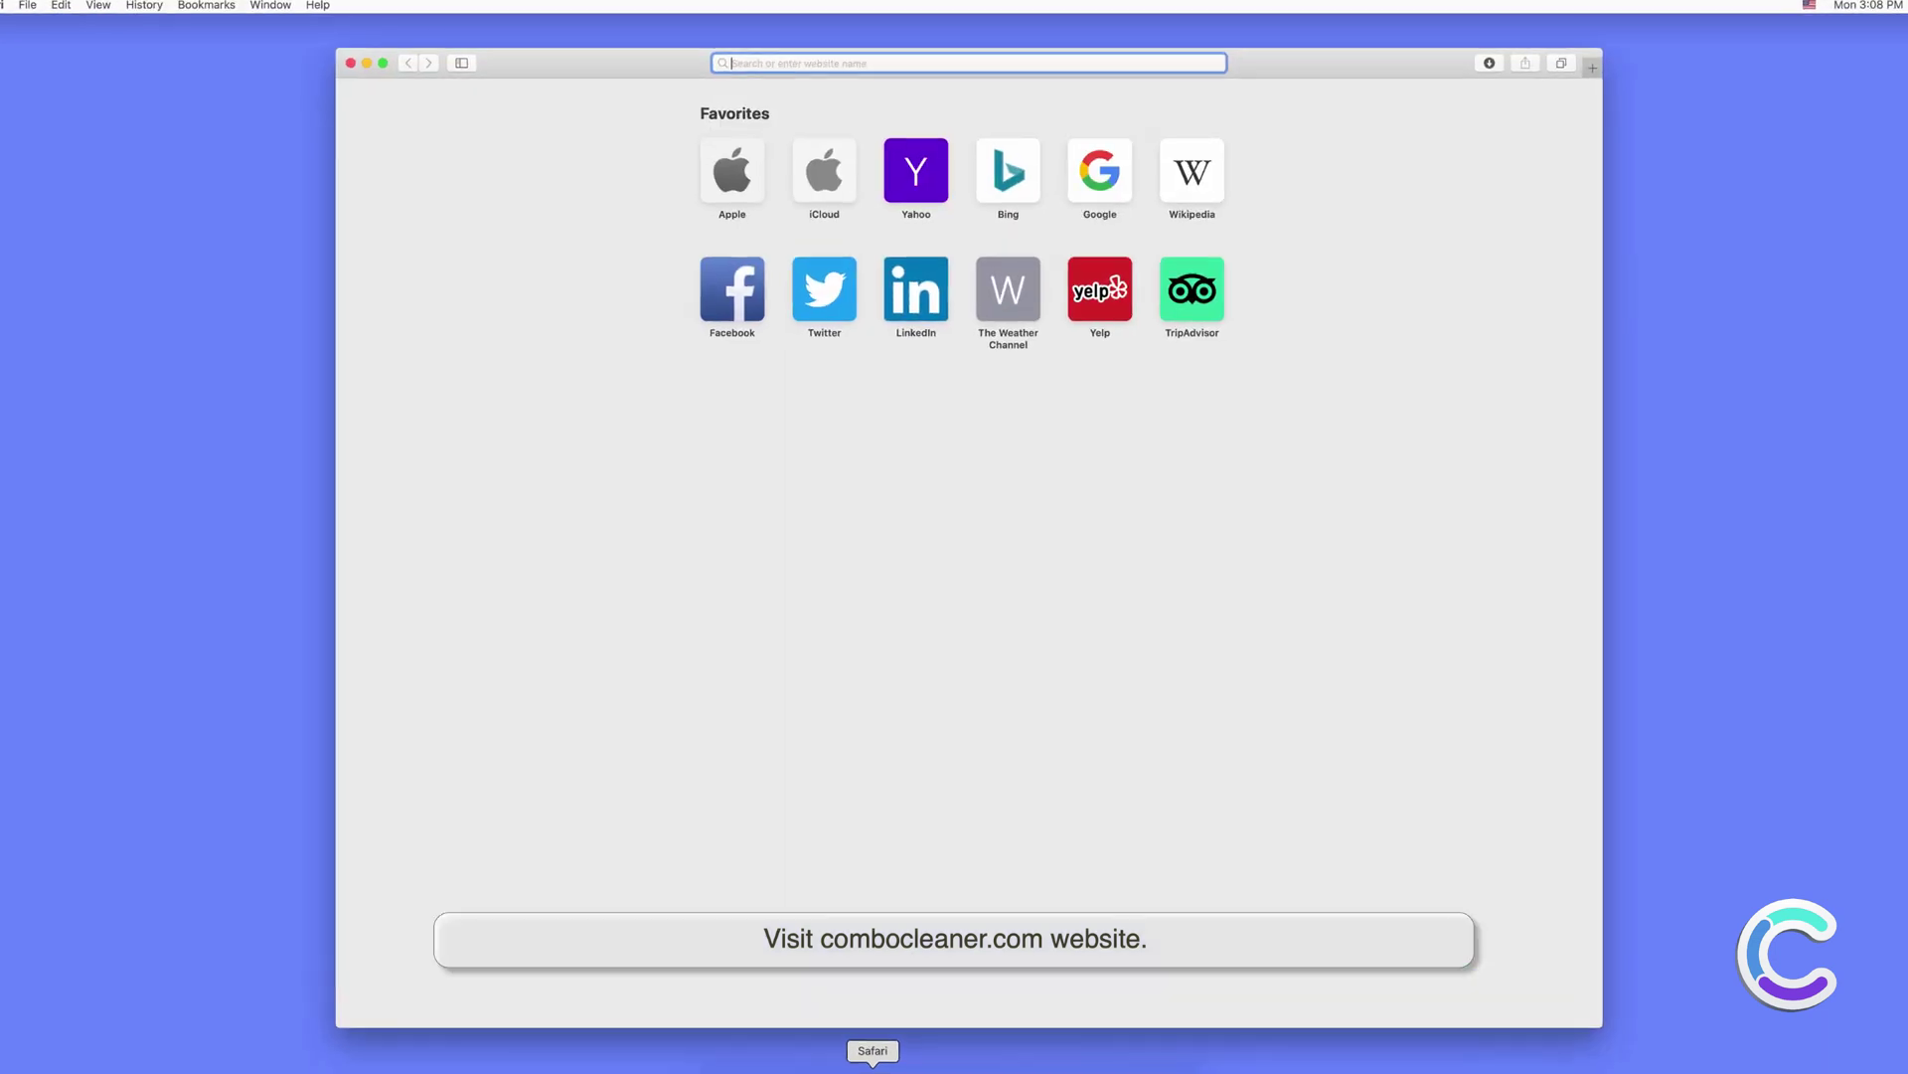
text(www.)
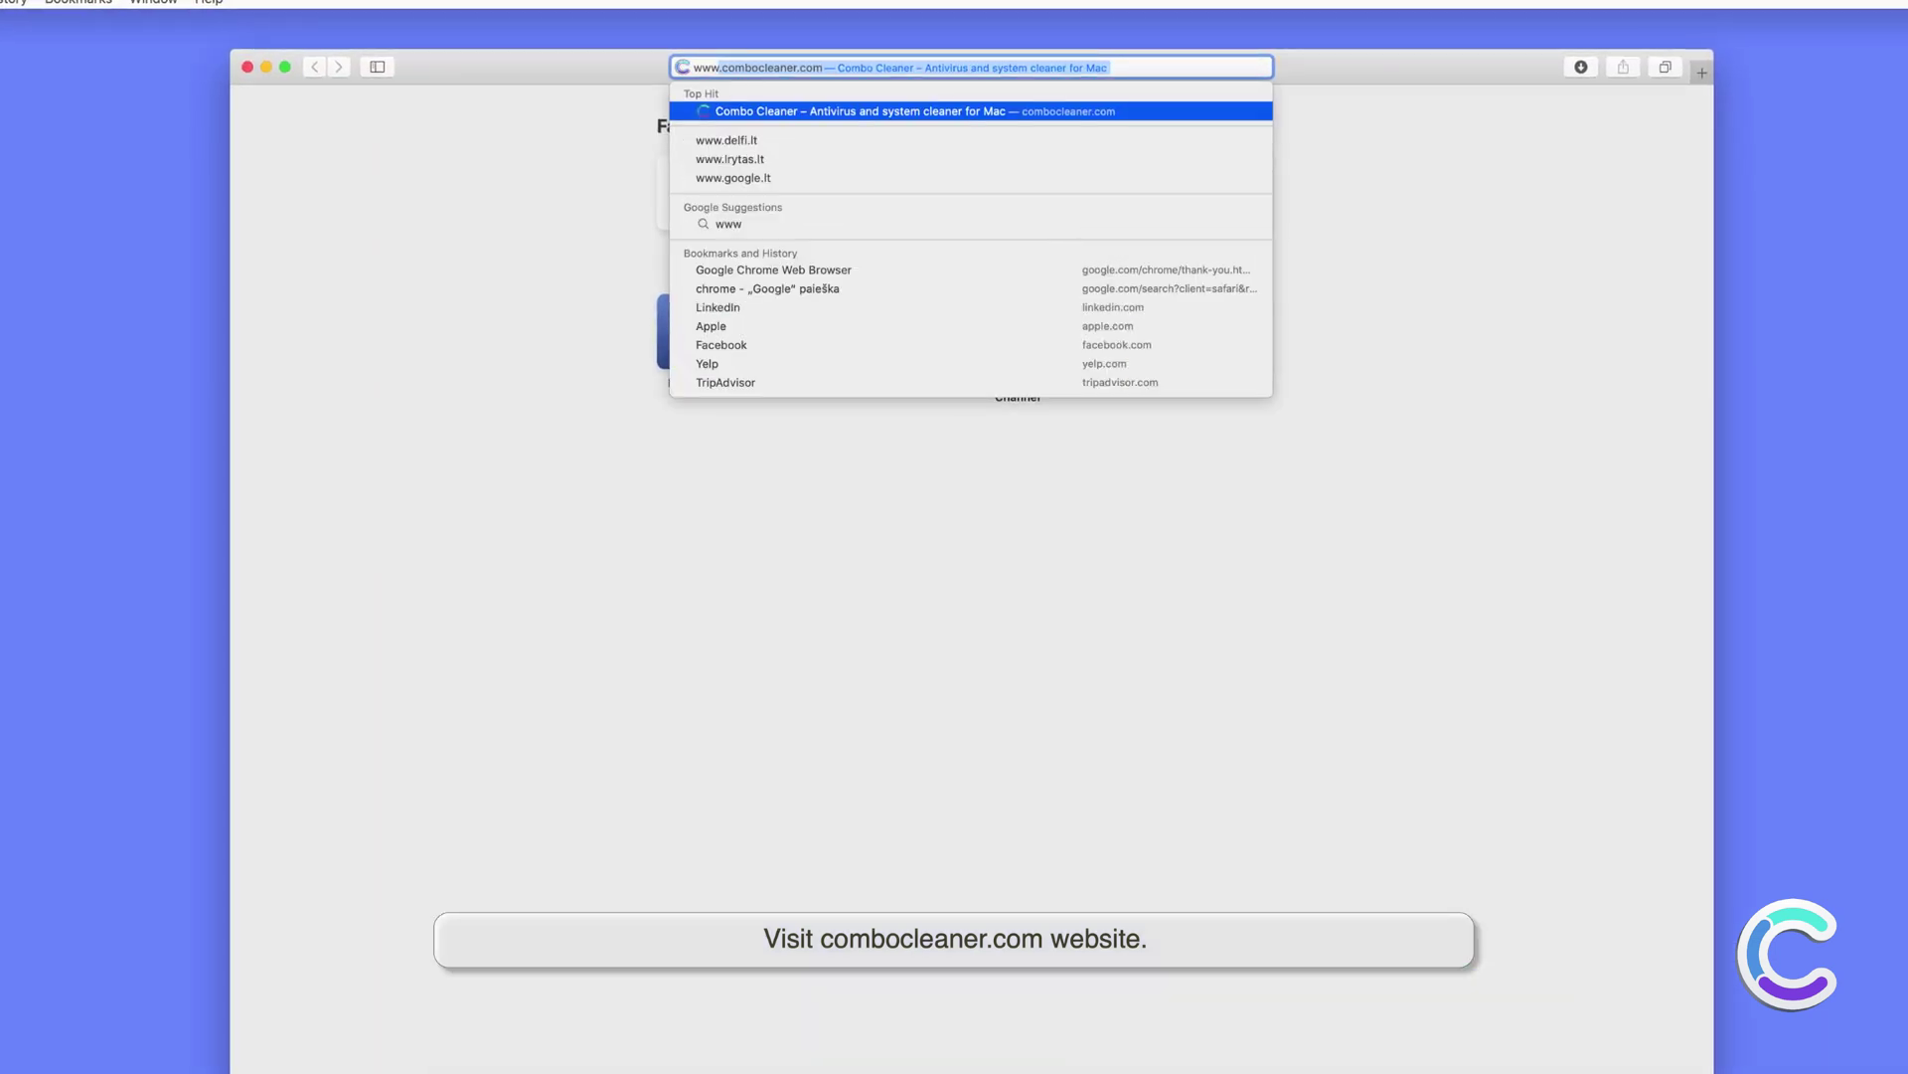
text(combocleaner)
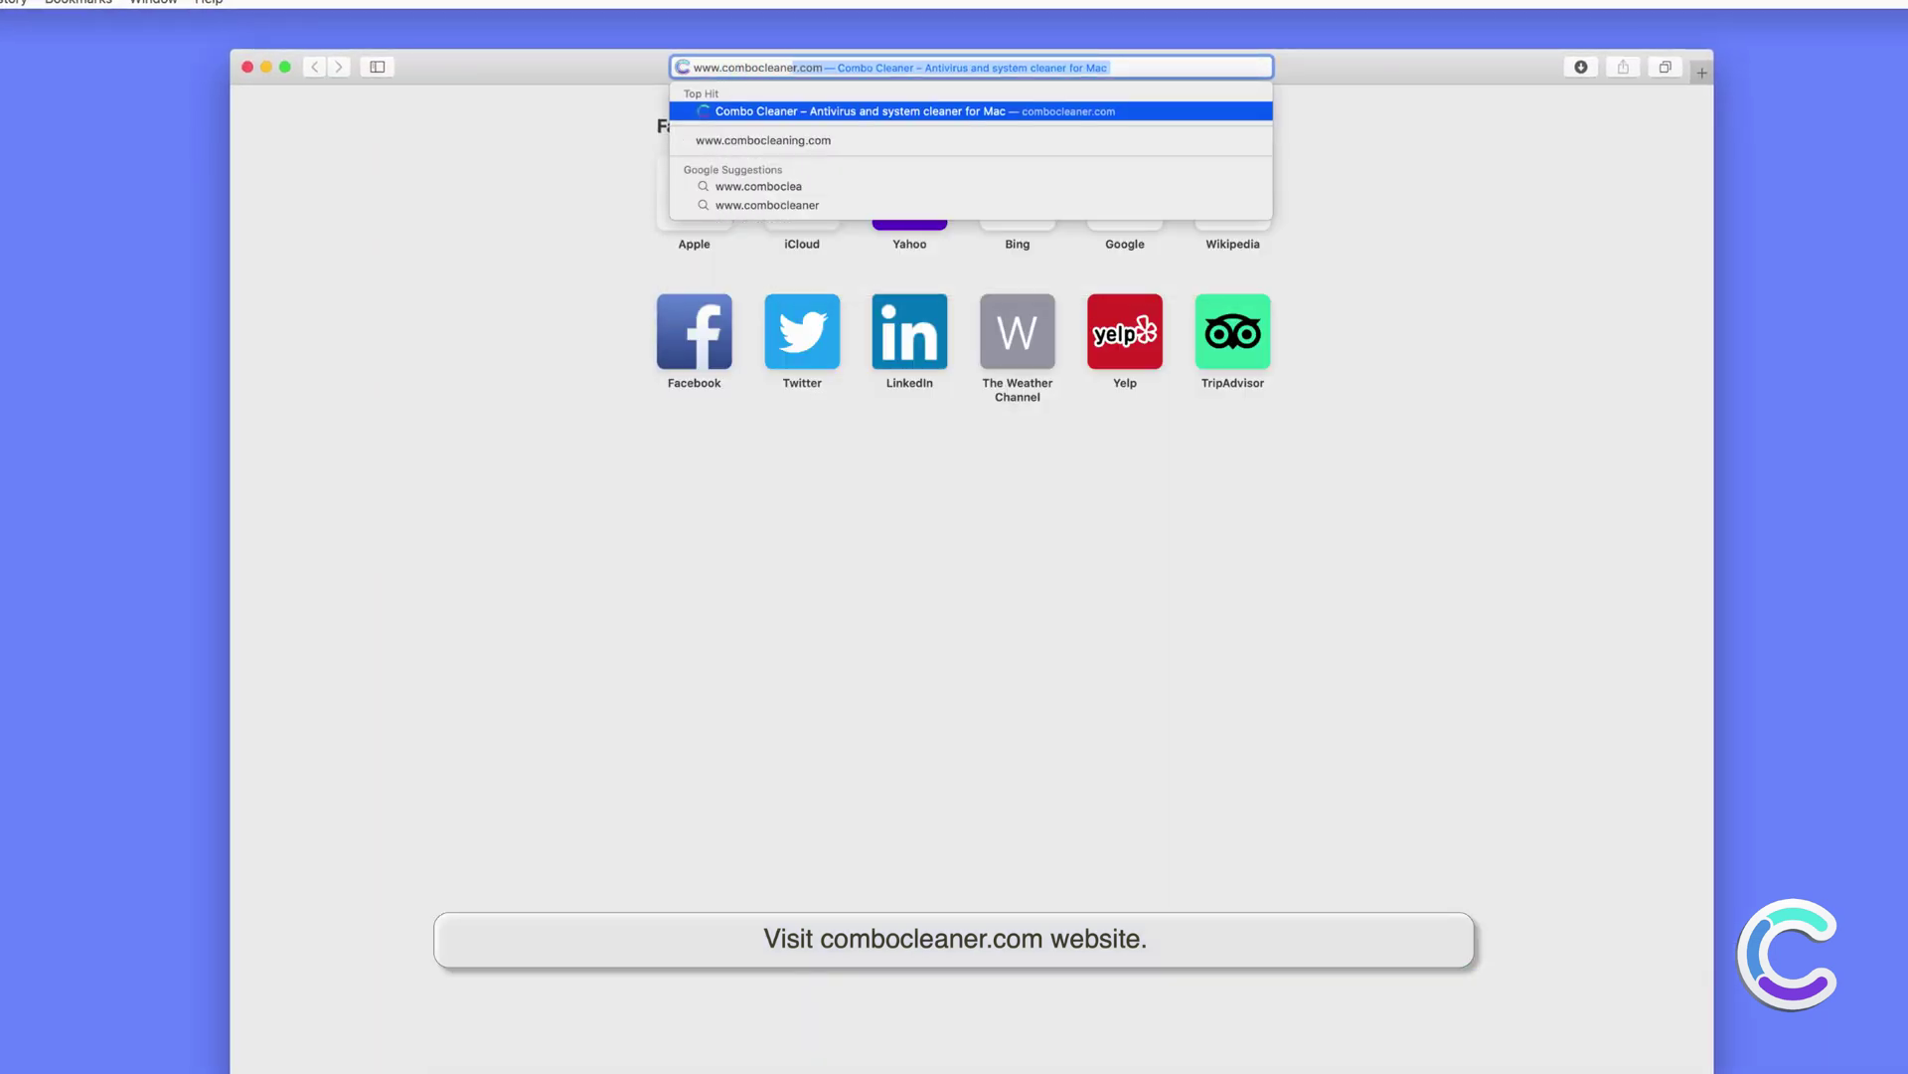
text(.com)
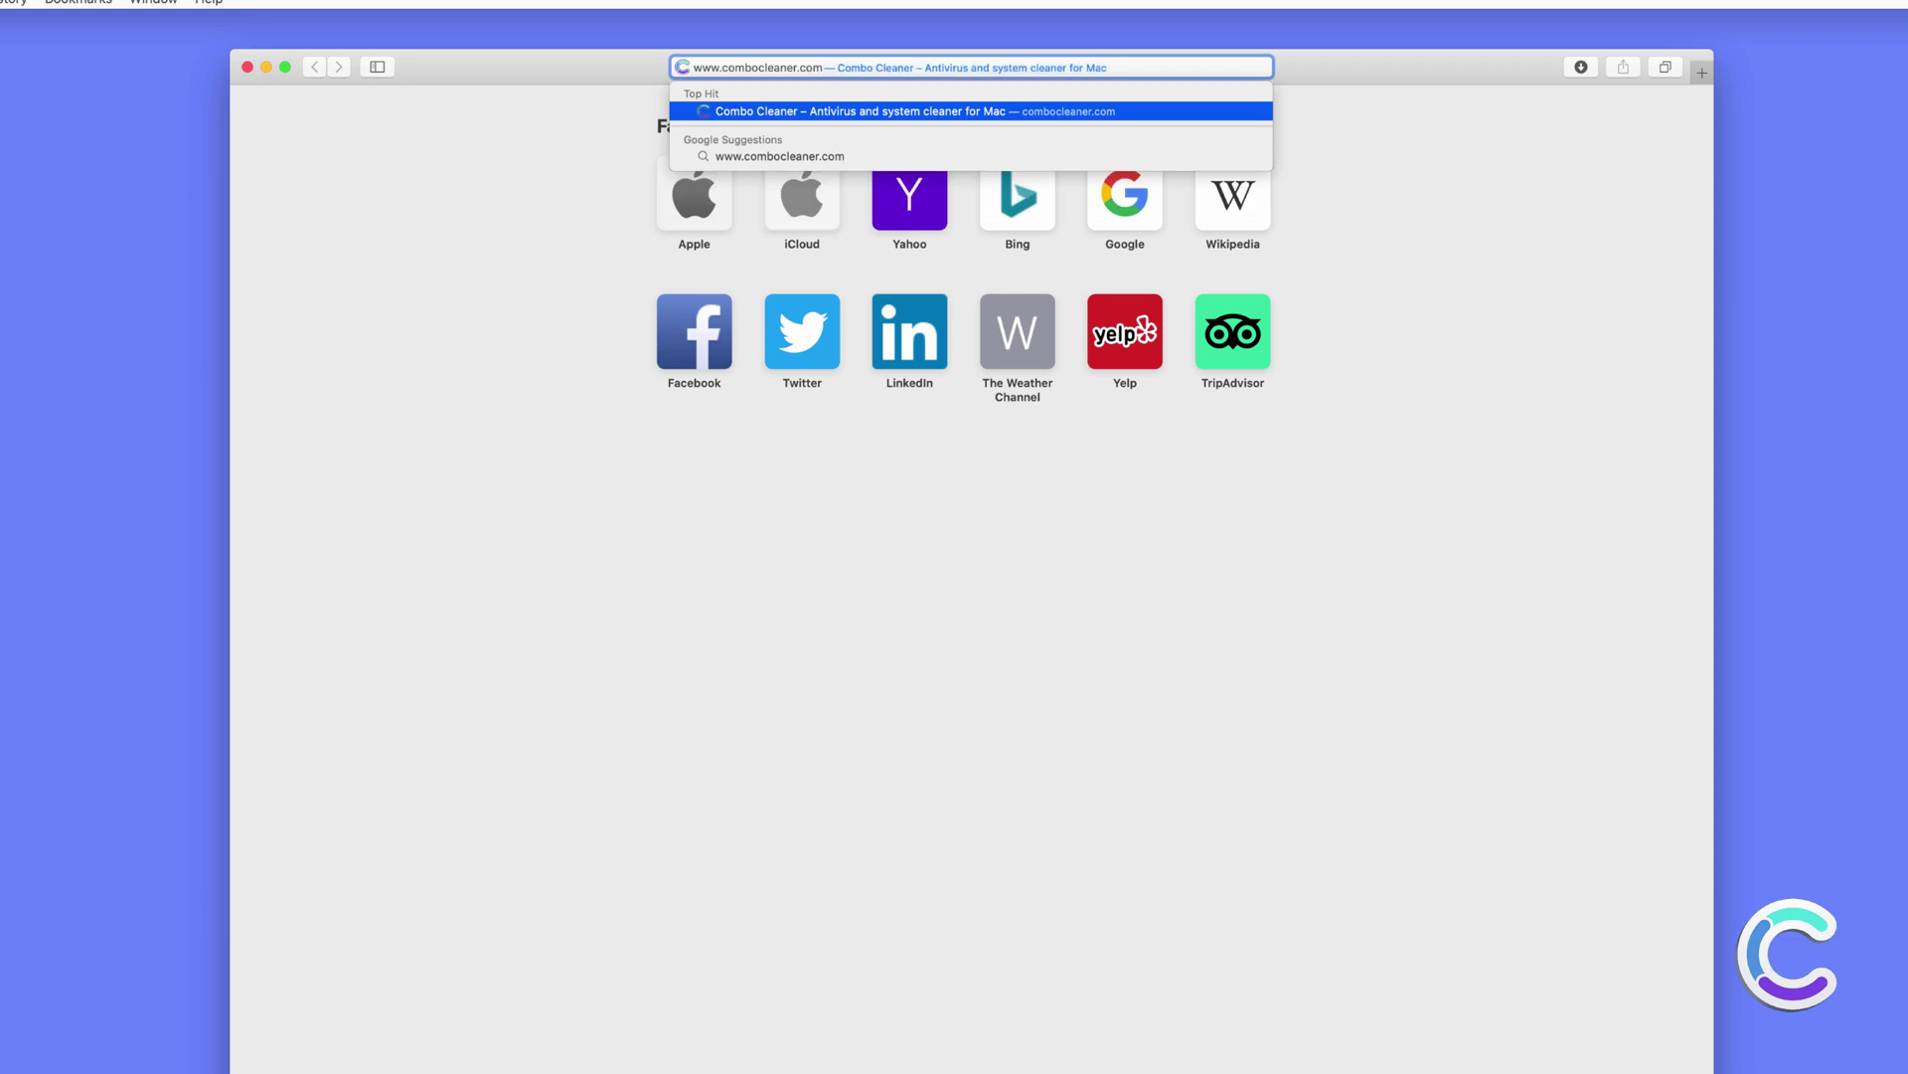
Load combocleaner.com and open the downloaded combocleaner.dmg from Safari's downloads list
key(Return)
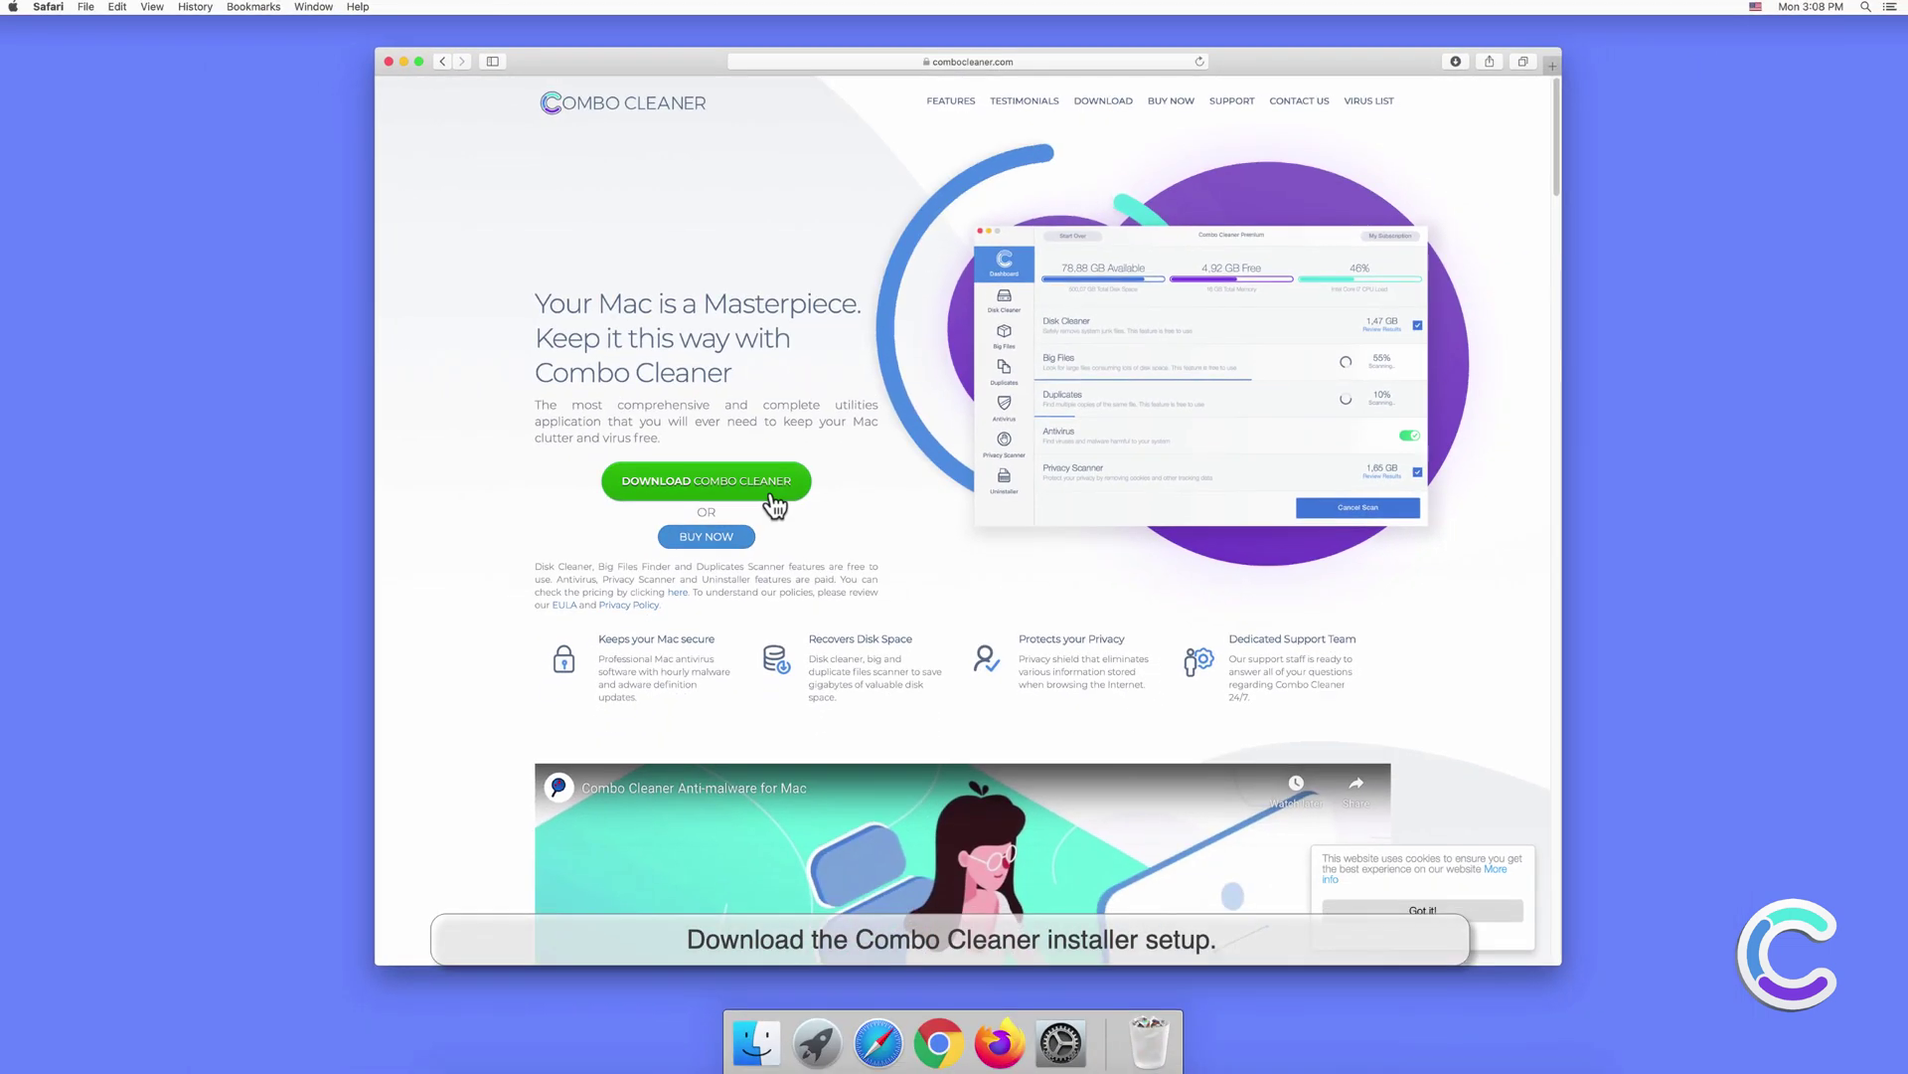
click(1454, 61)
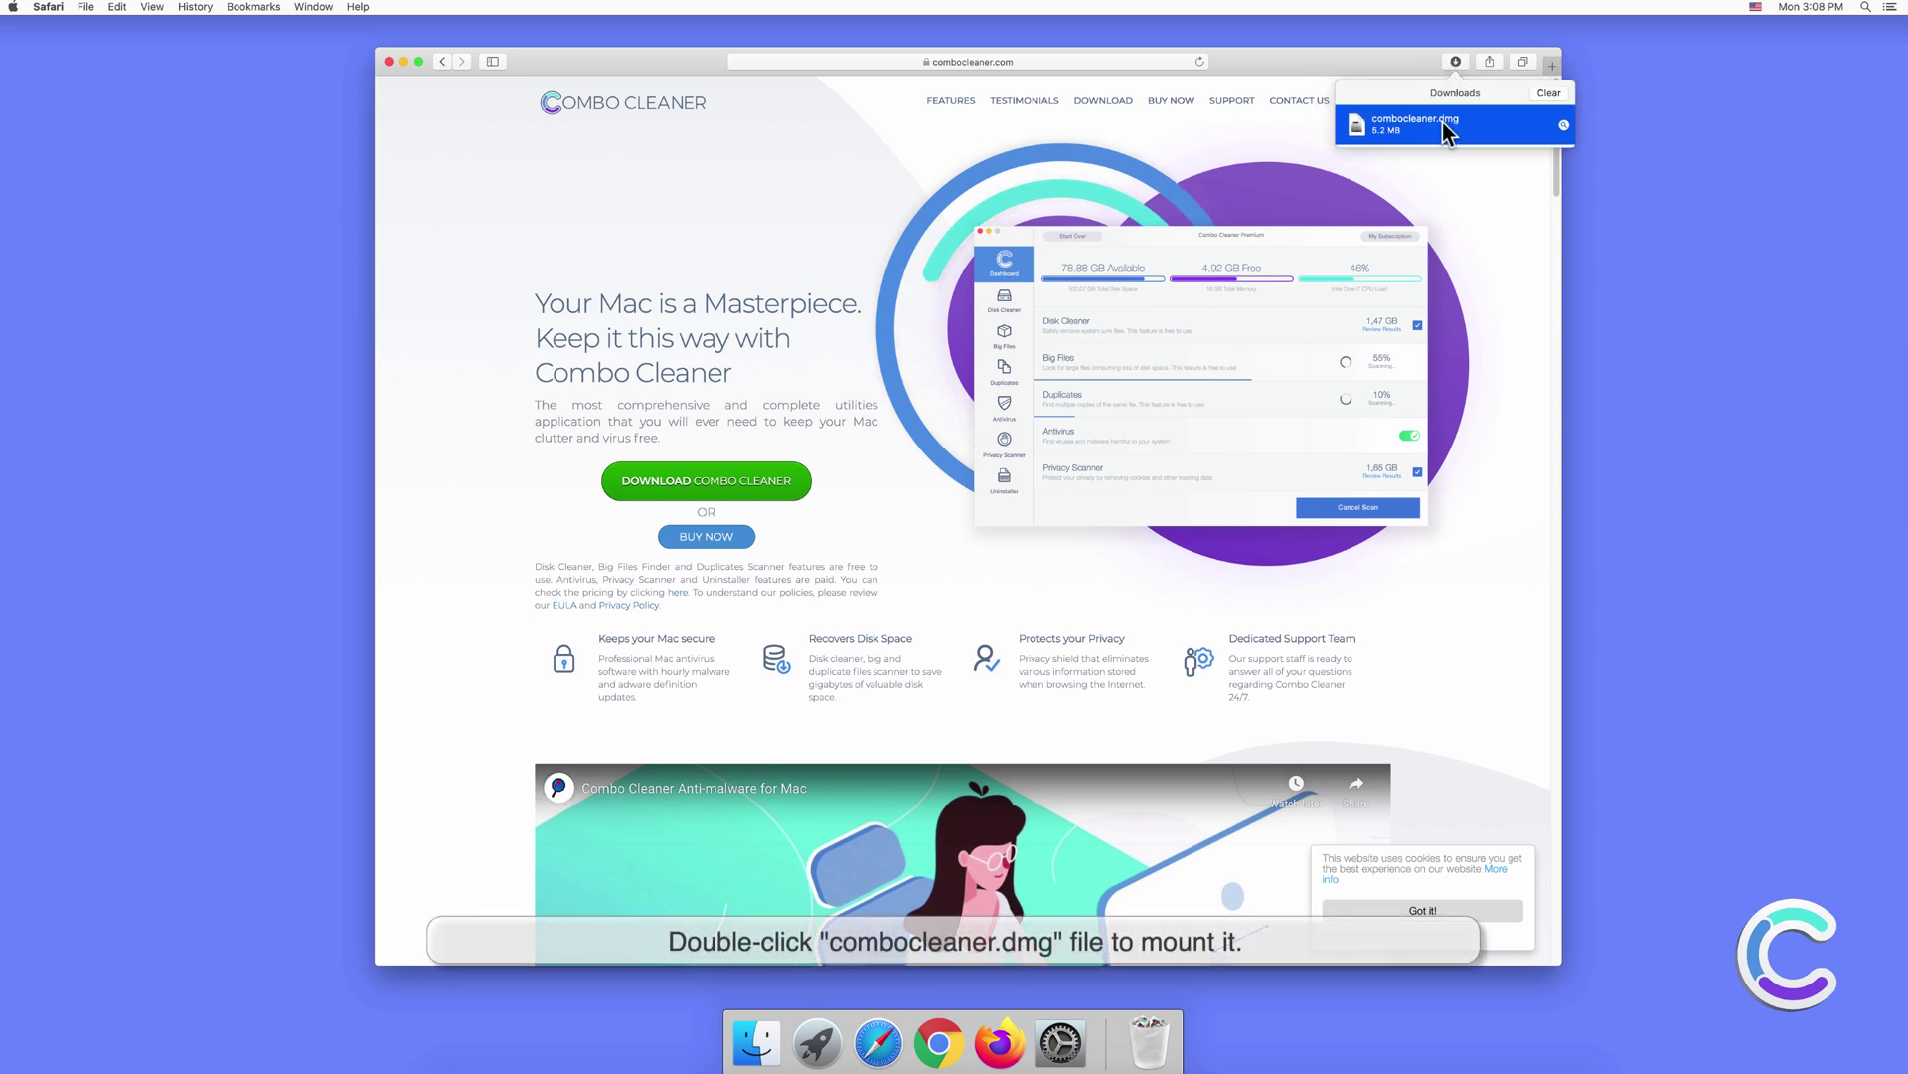
double_click(1441, 123)
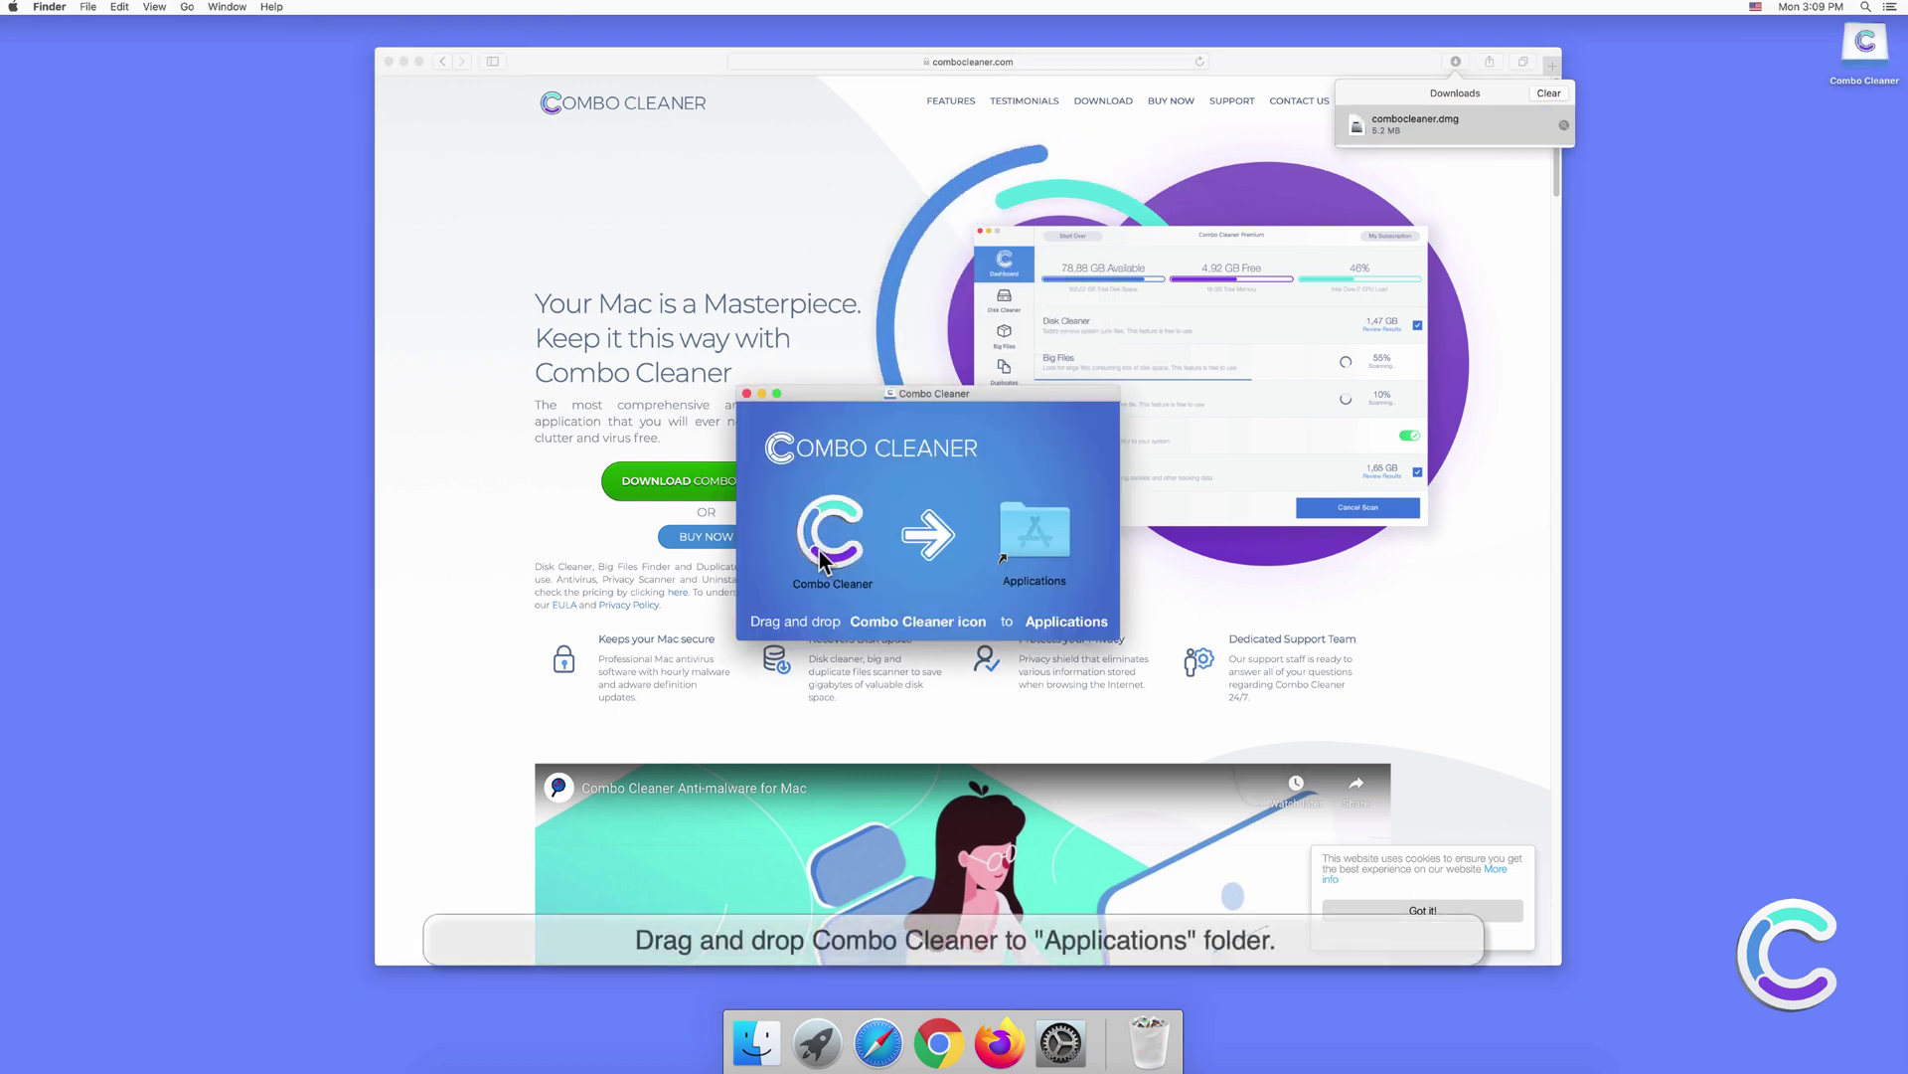
Drag Combo Cleaner onto the Applications folder, close the DMG window, and return to Safari
drag(832, 532, 1022, 551)
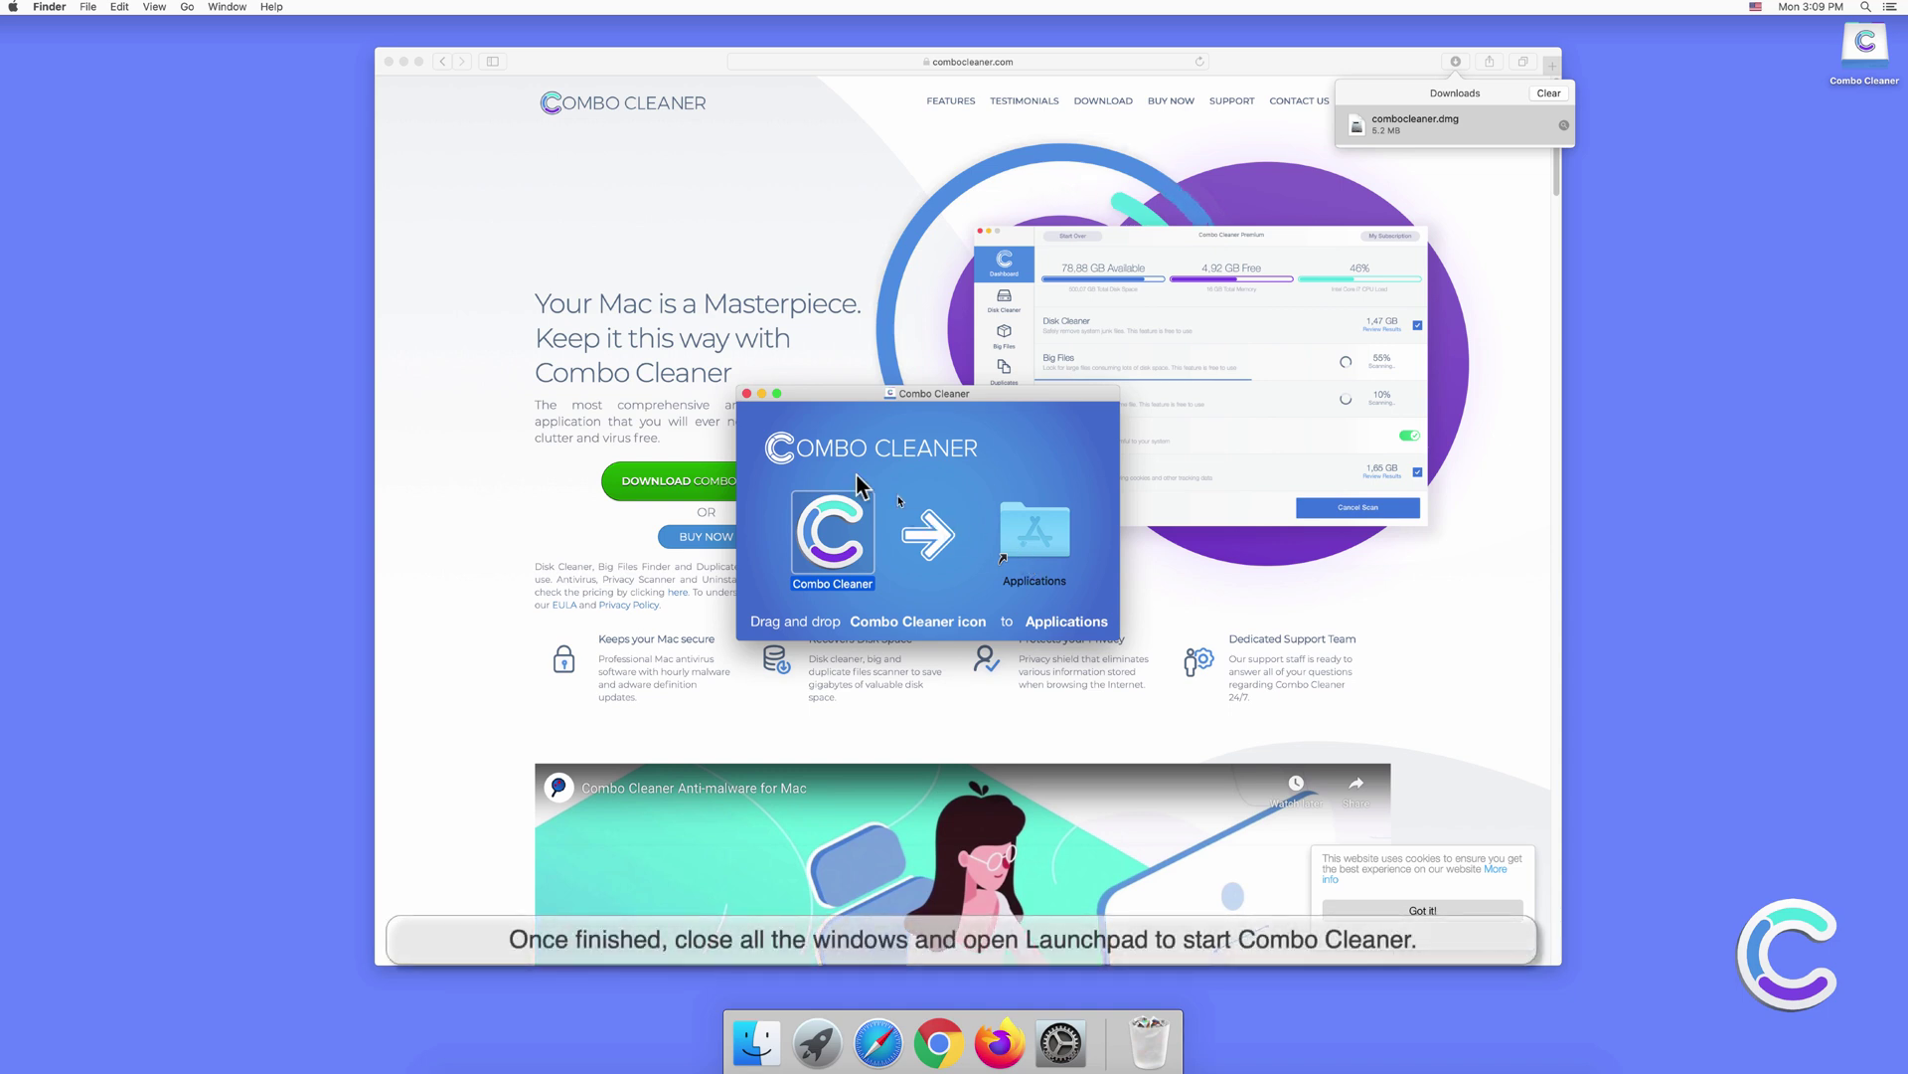
click(748, 395)
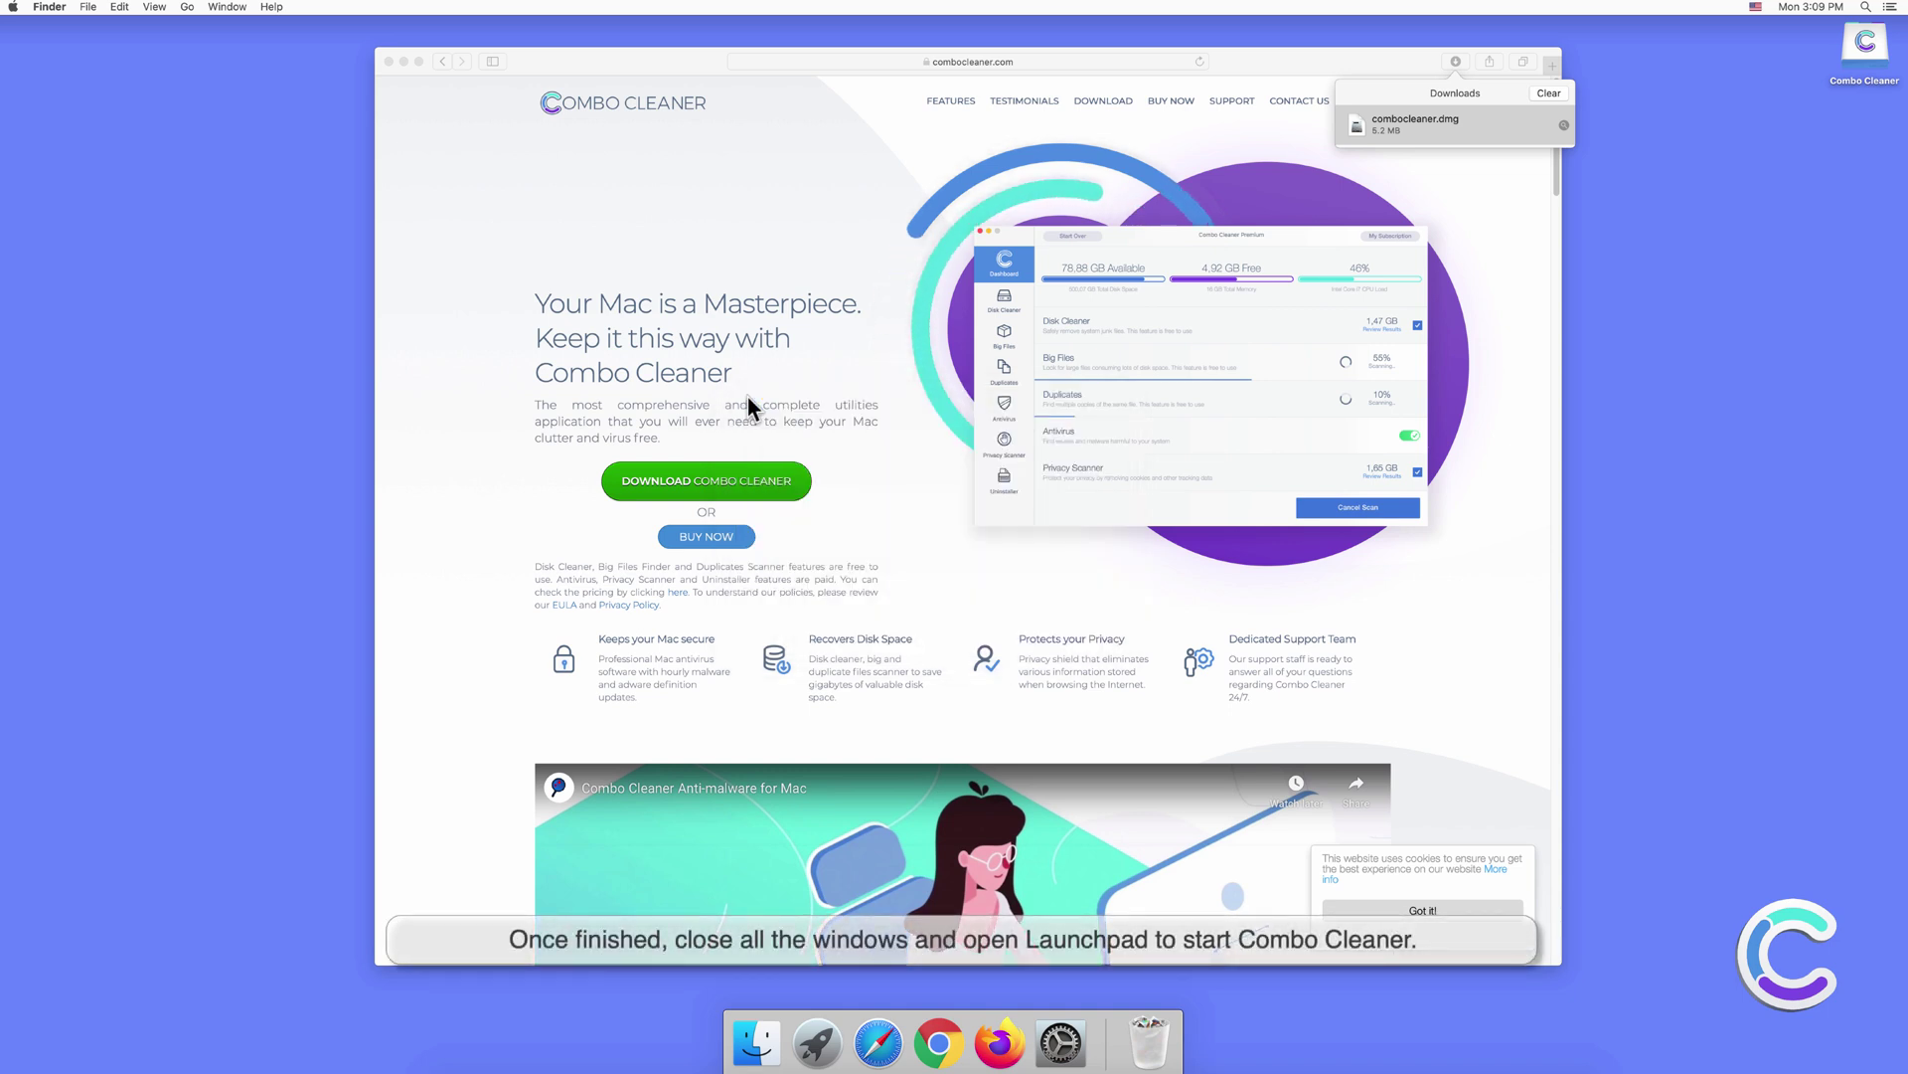
click(387, 74)
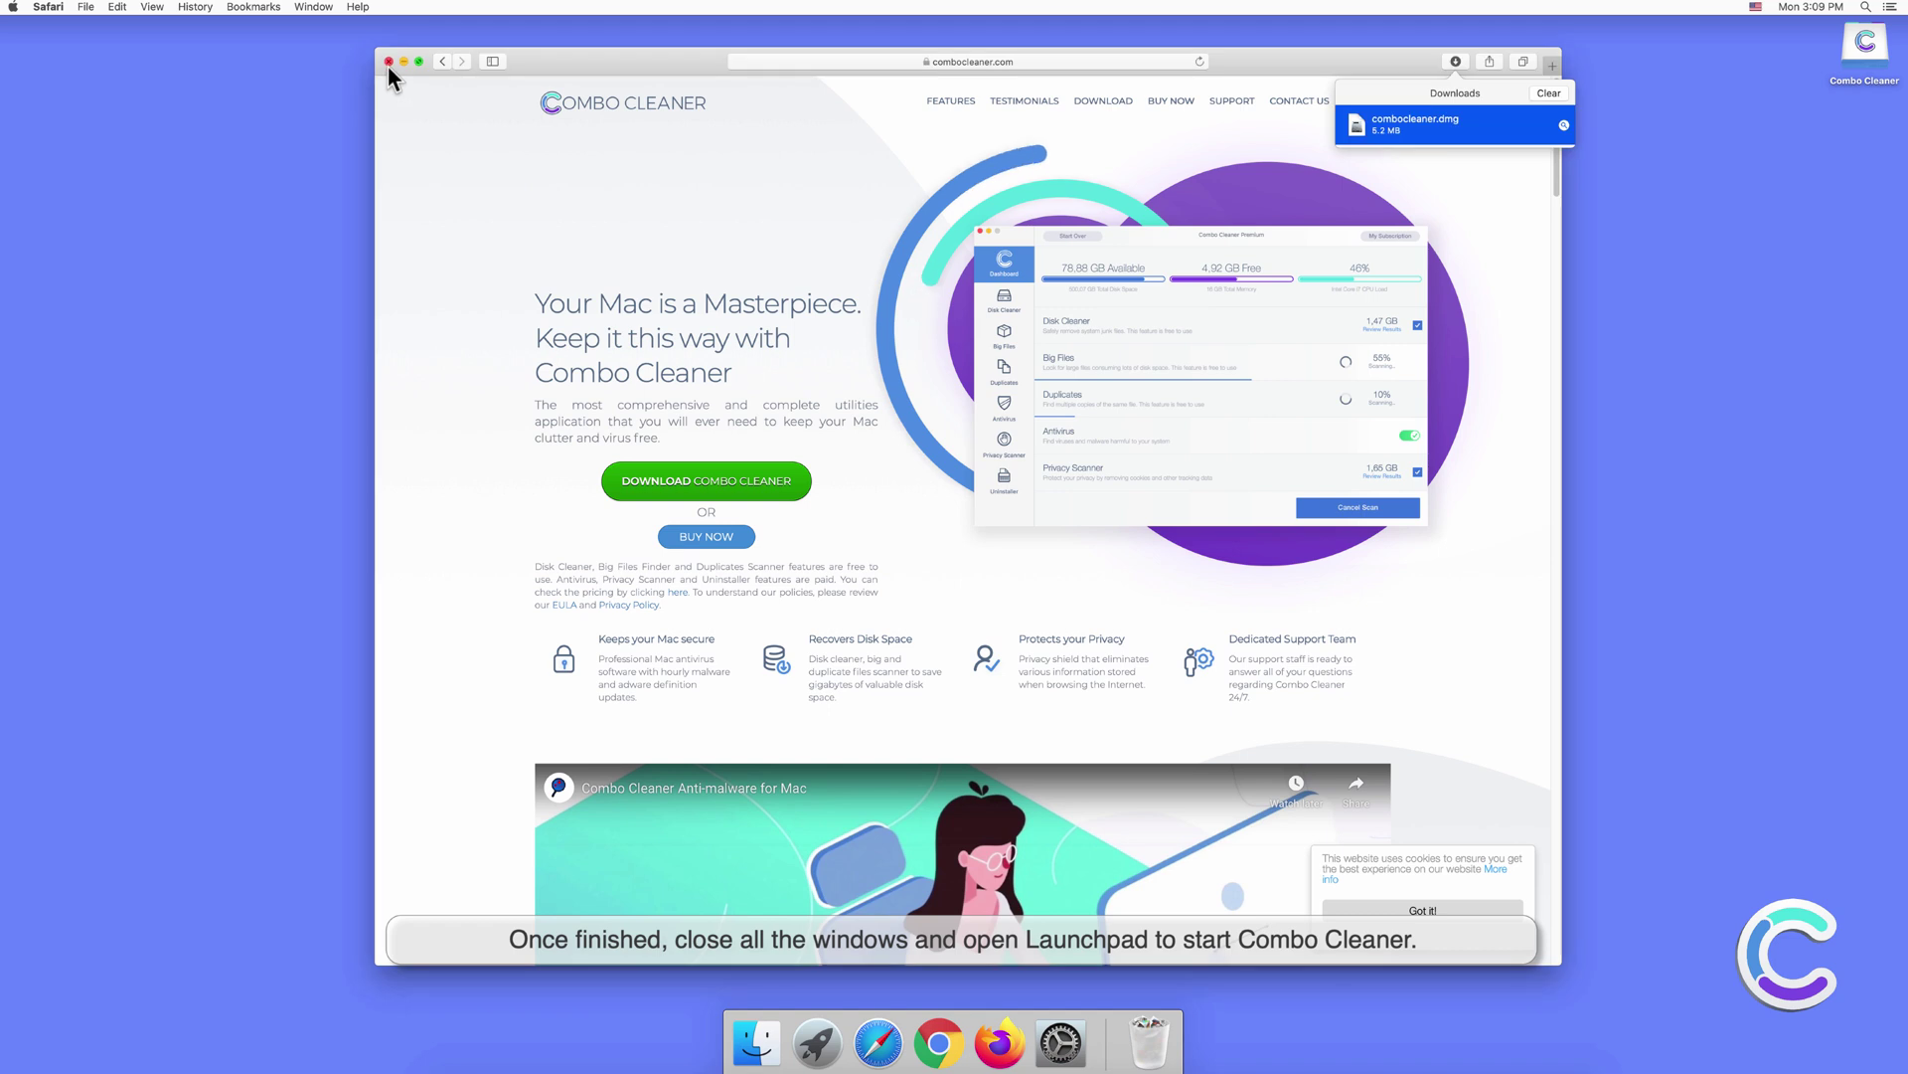
Close Safari and start Combo Cleaner from Launchpad, confirming Open in the security prompt
click(389, 62)
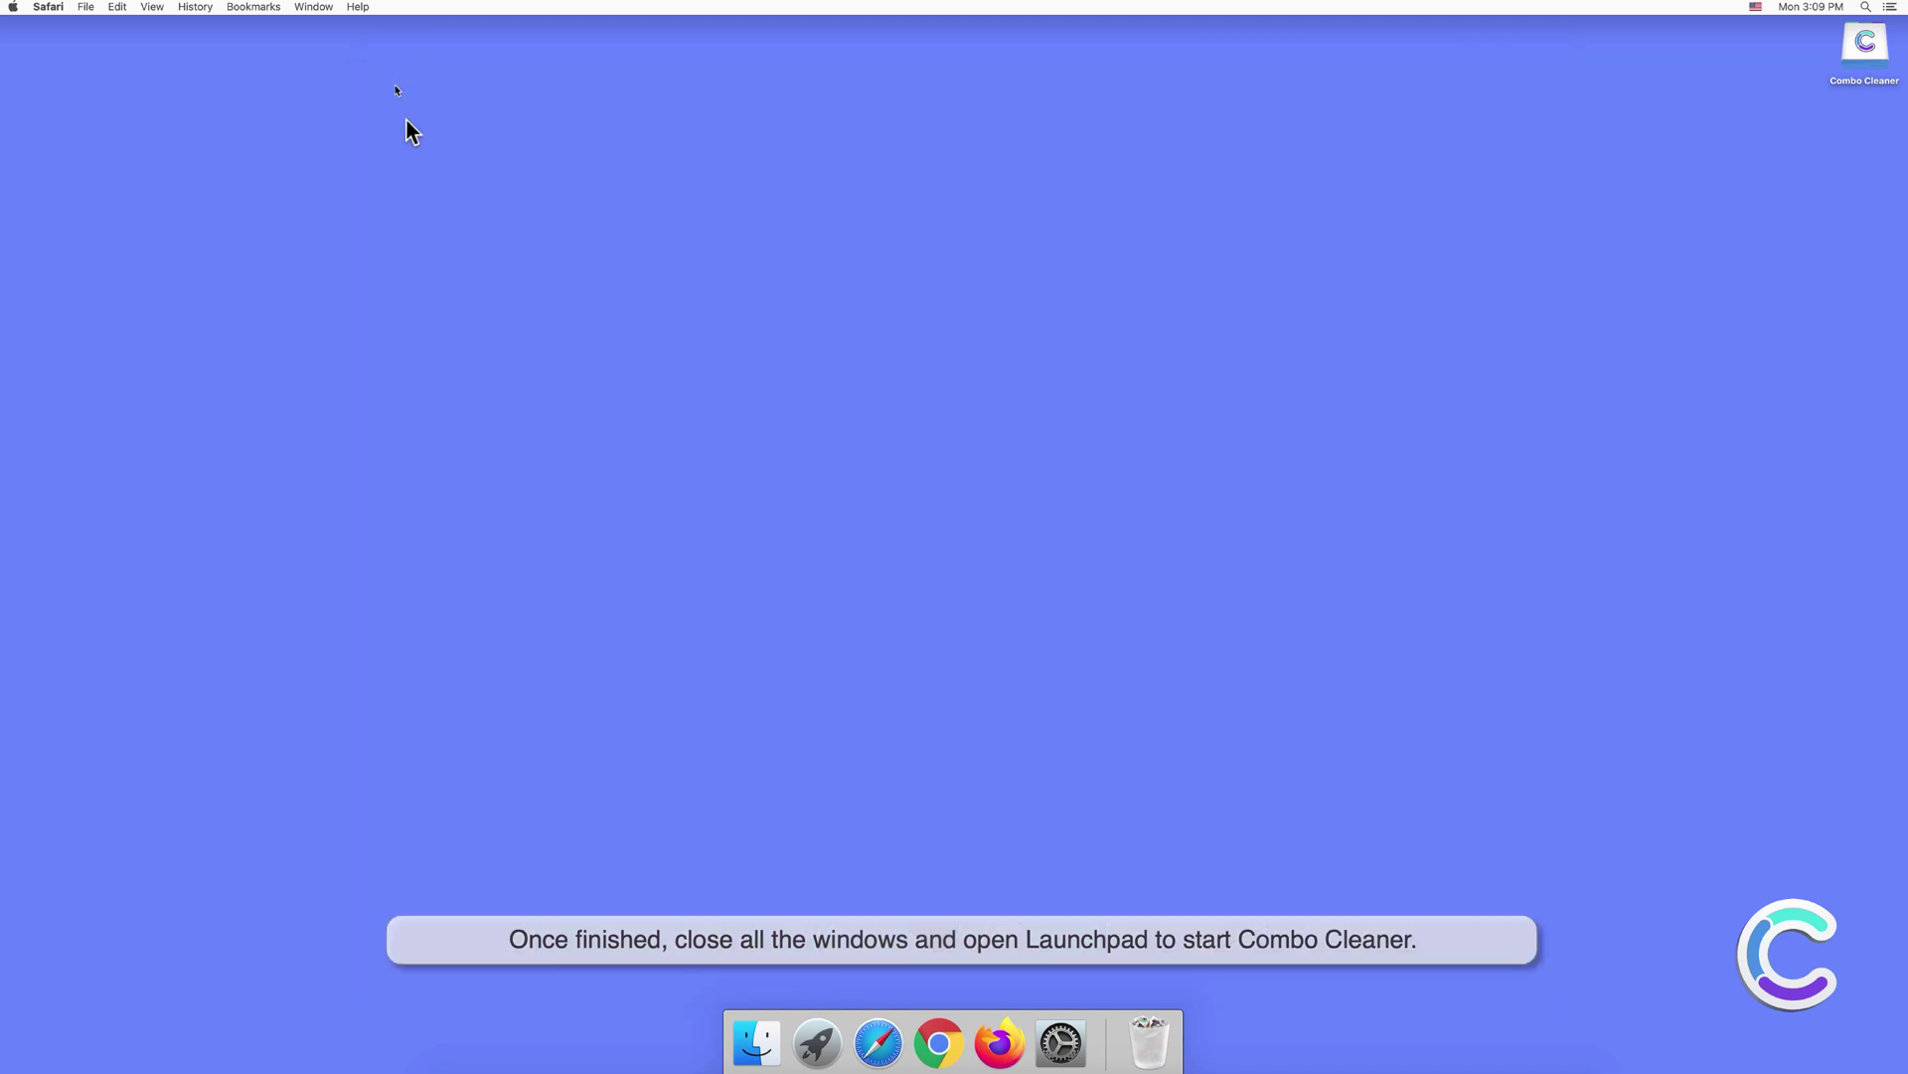
click(817, 1043)
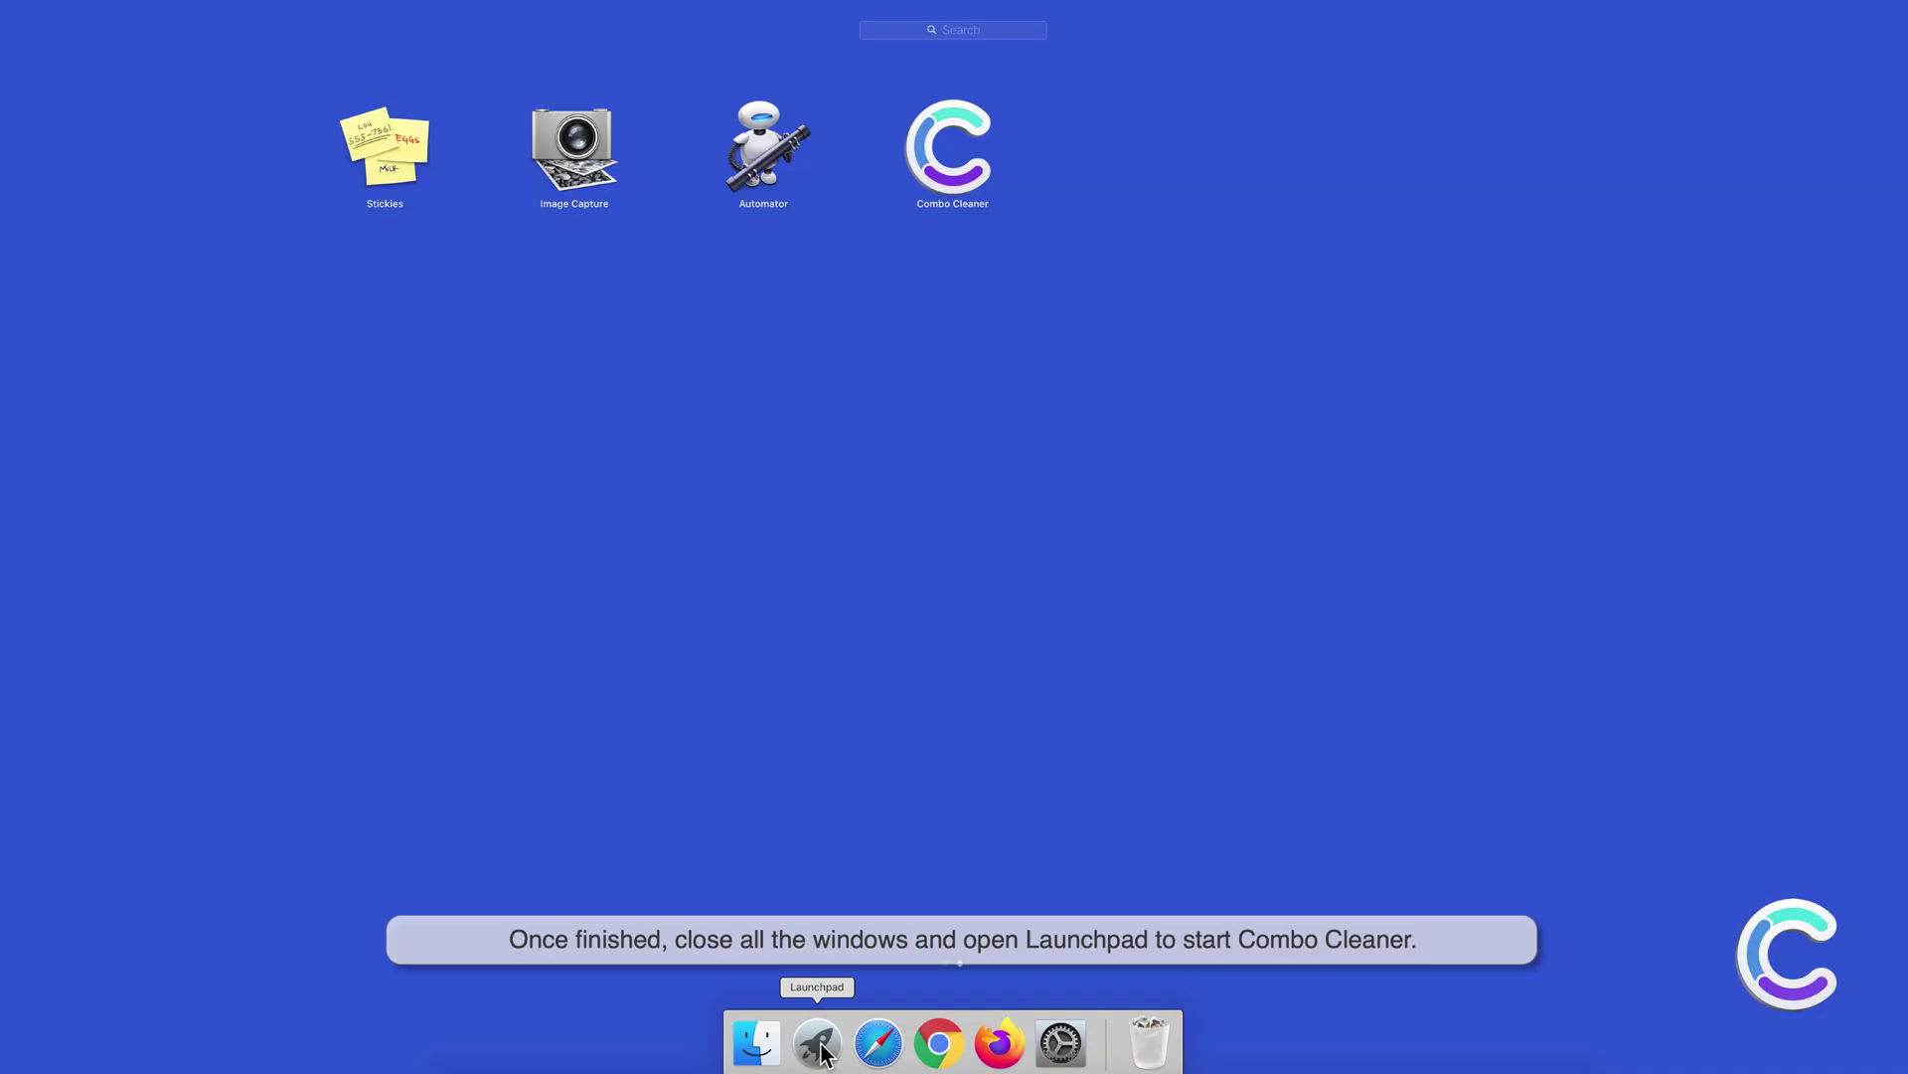
click(945, 183)
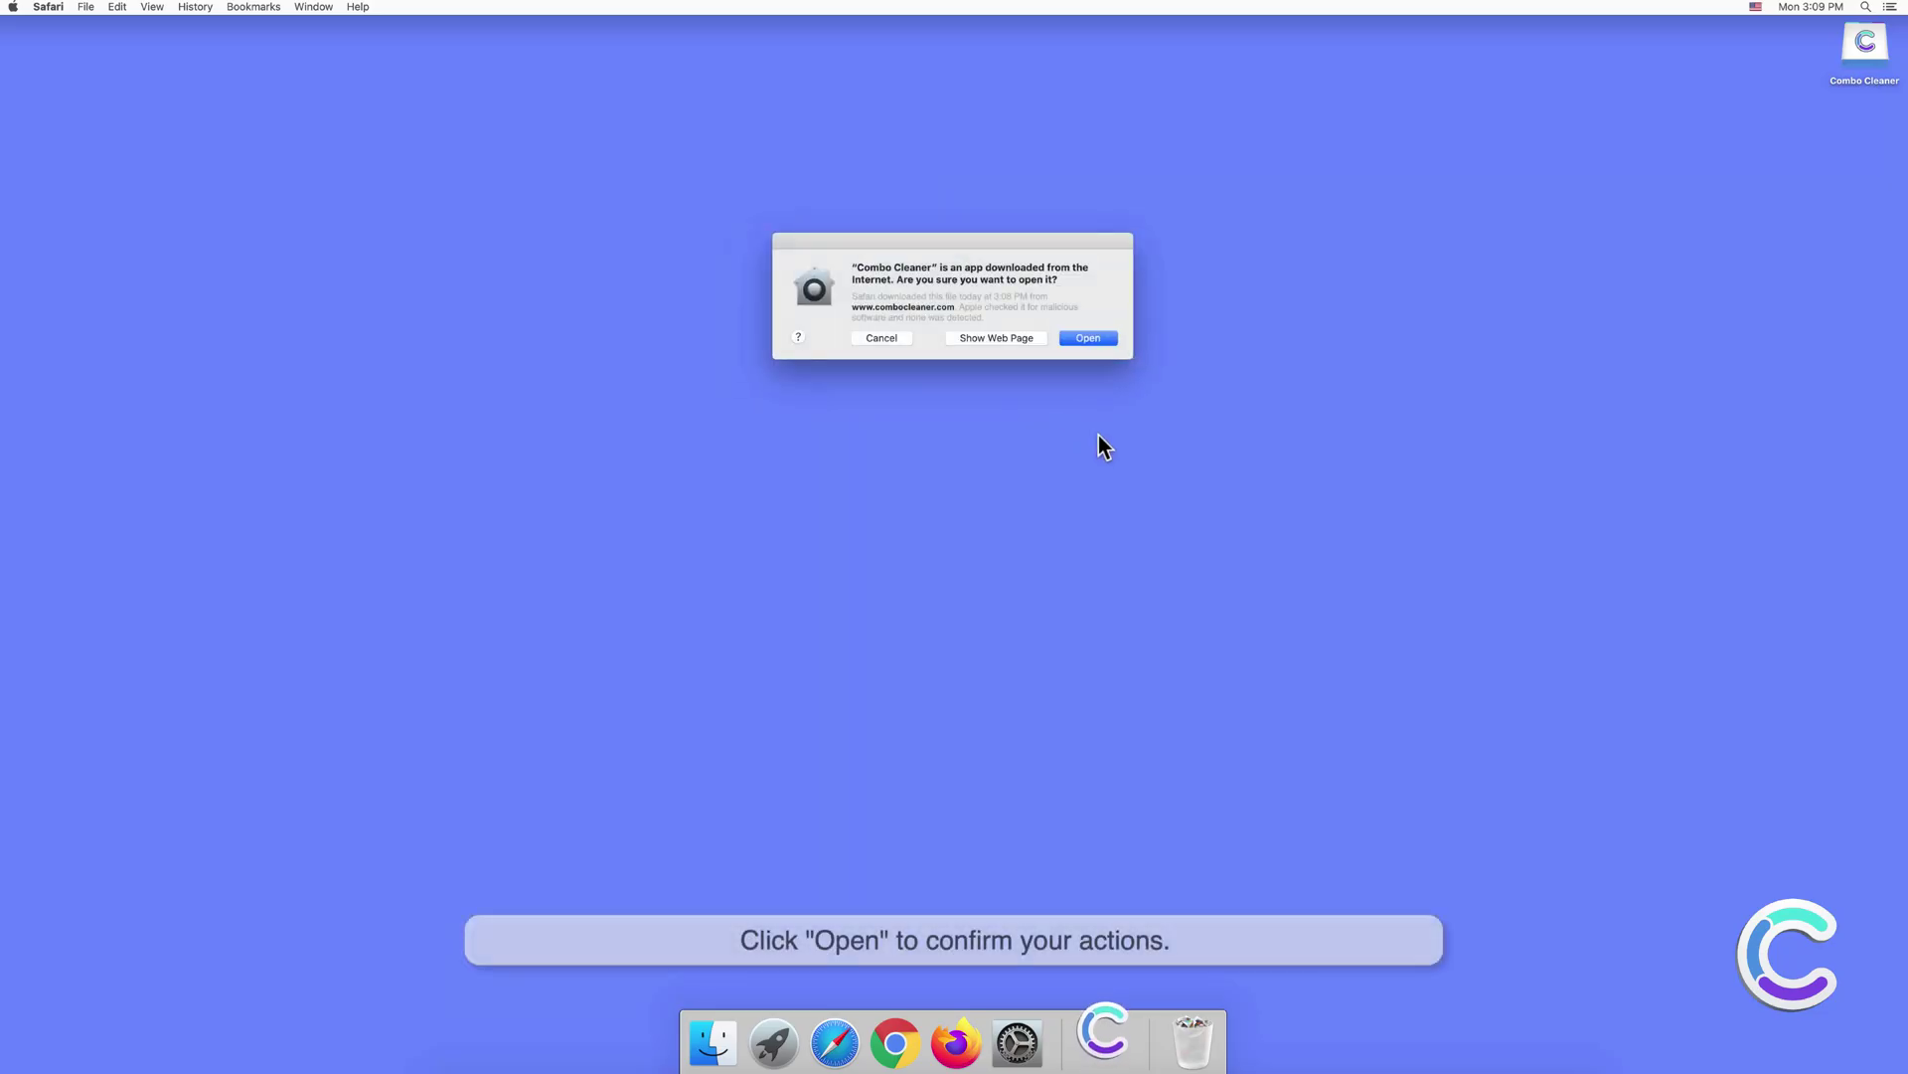
click(1095, 340)
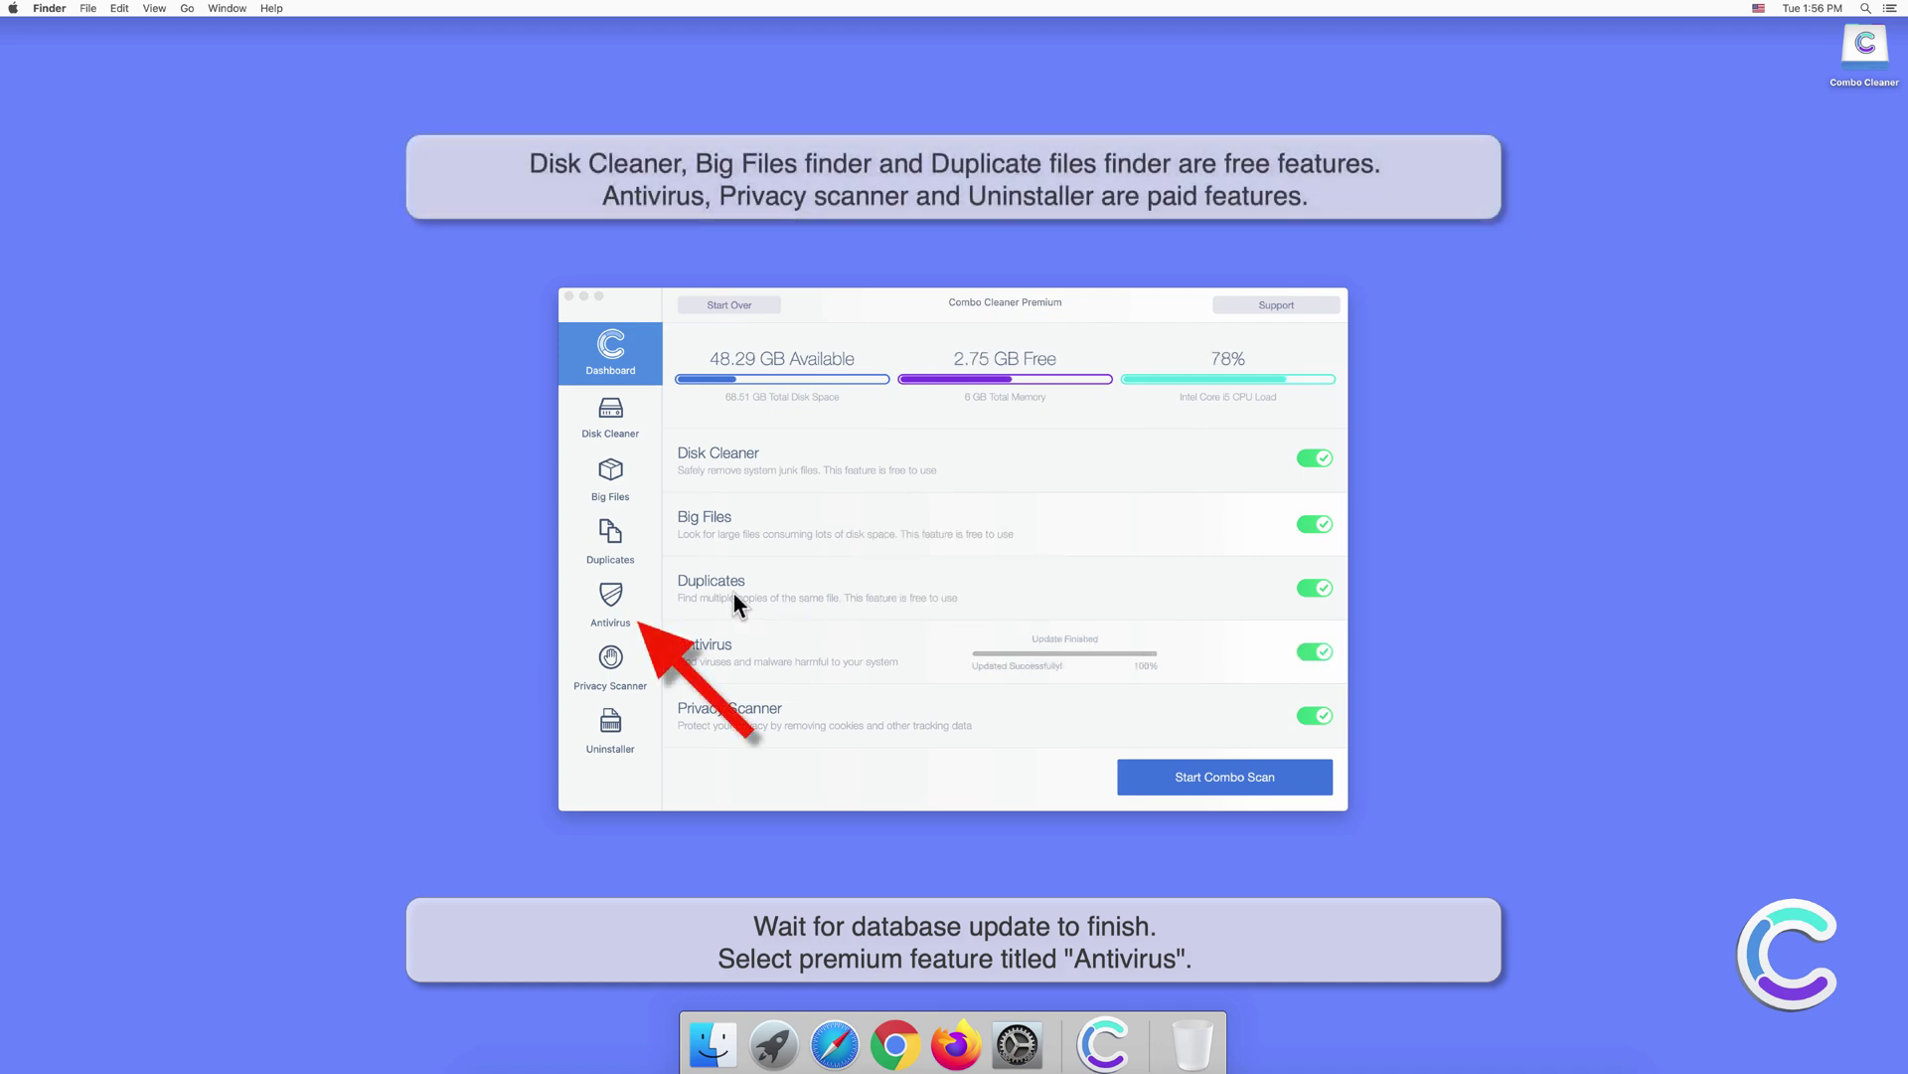
Run an Antivirus Full Scan, detecting 10 threats including Adware.MAC.Adload
click(616, 595)
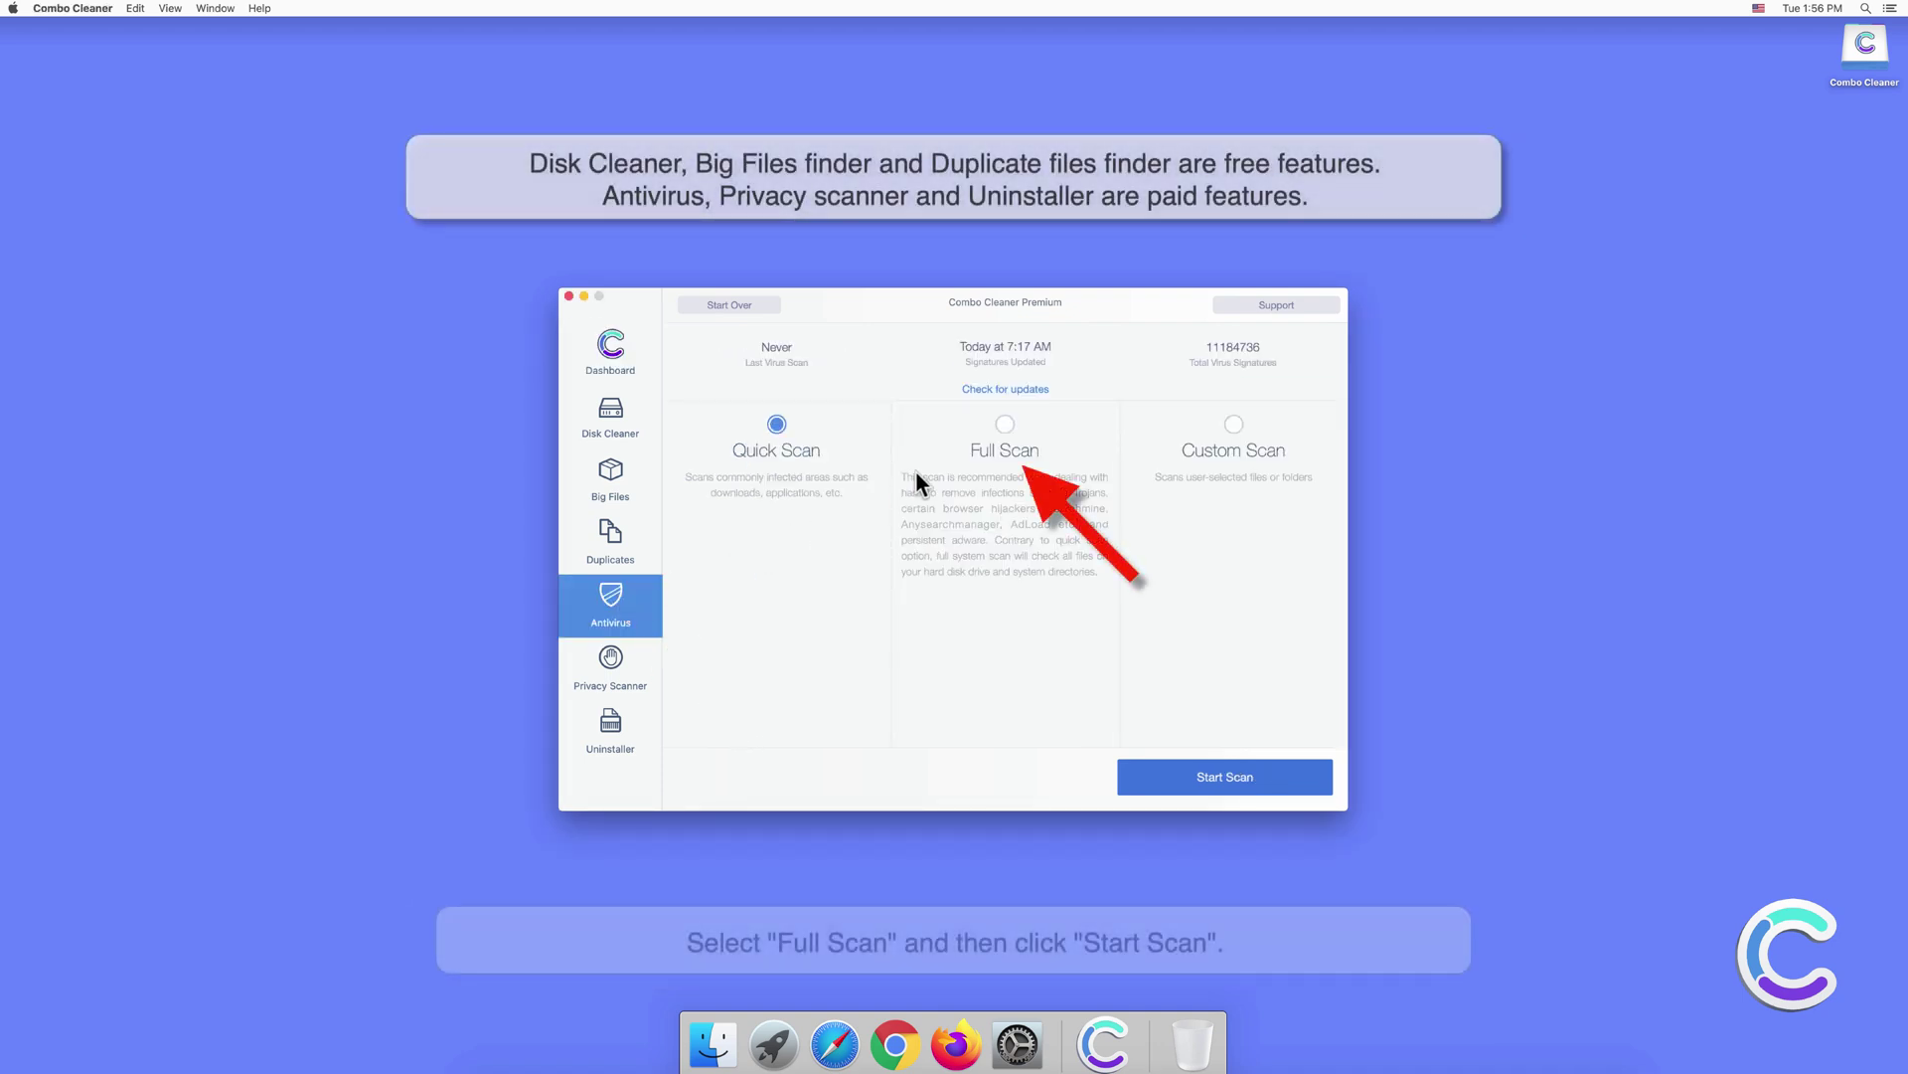
click(1002, 425)
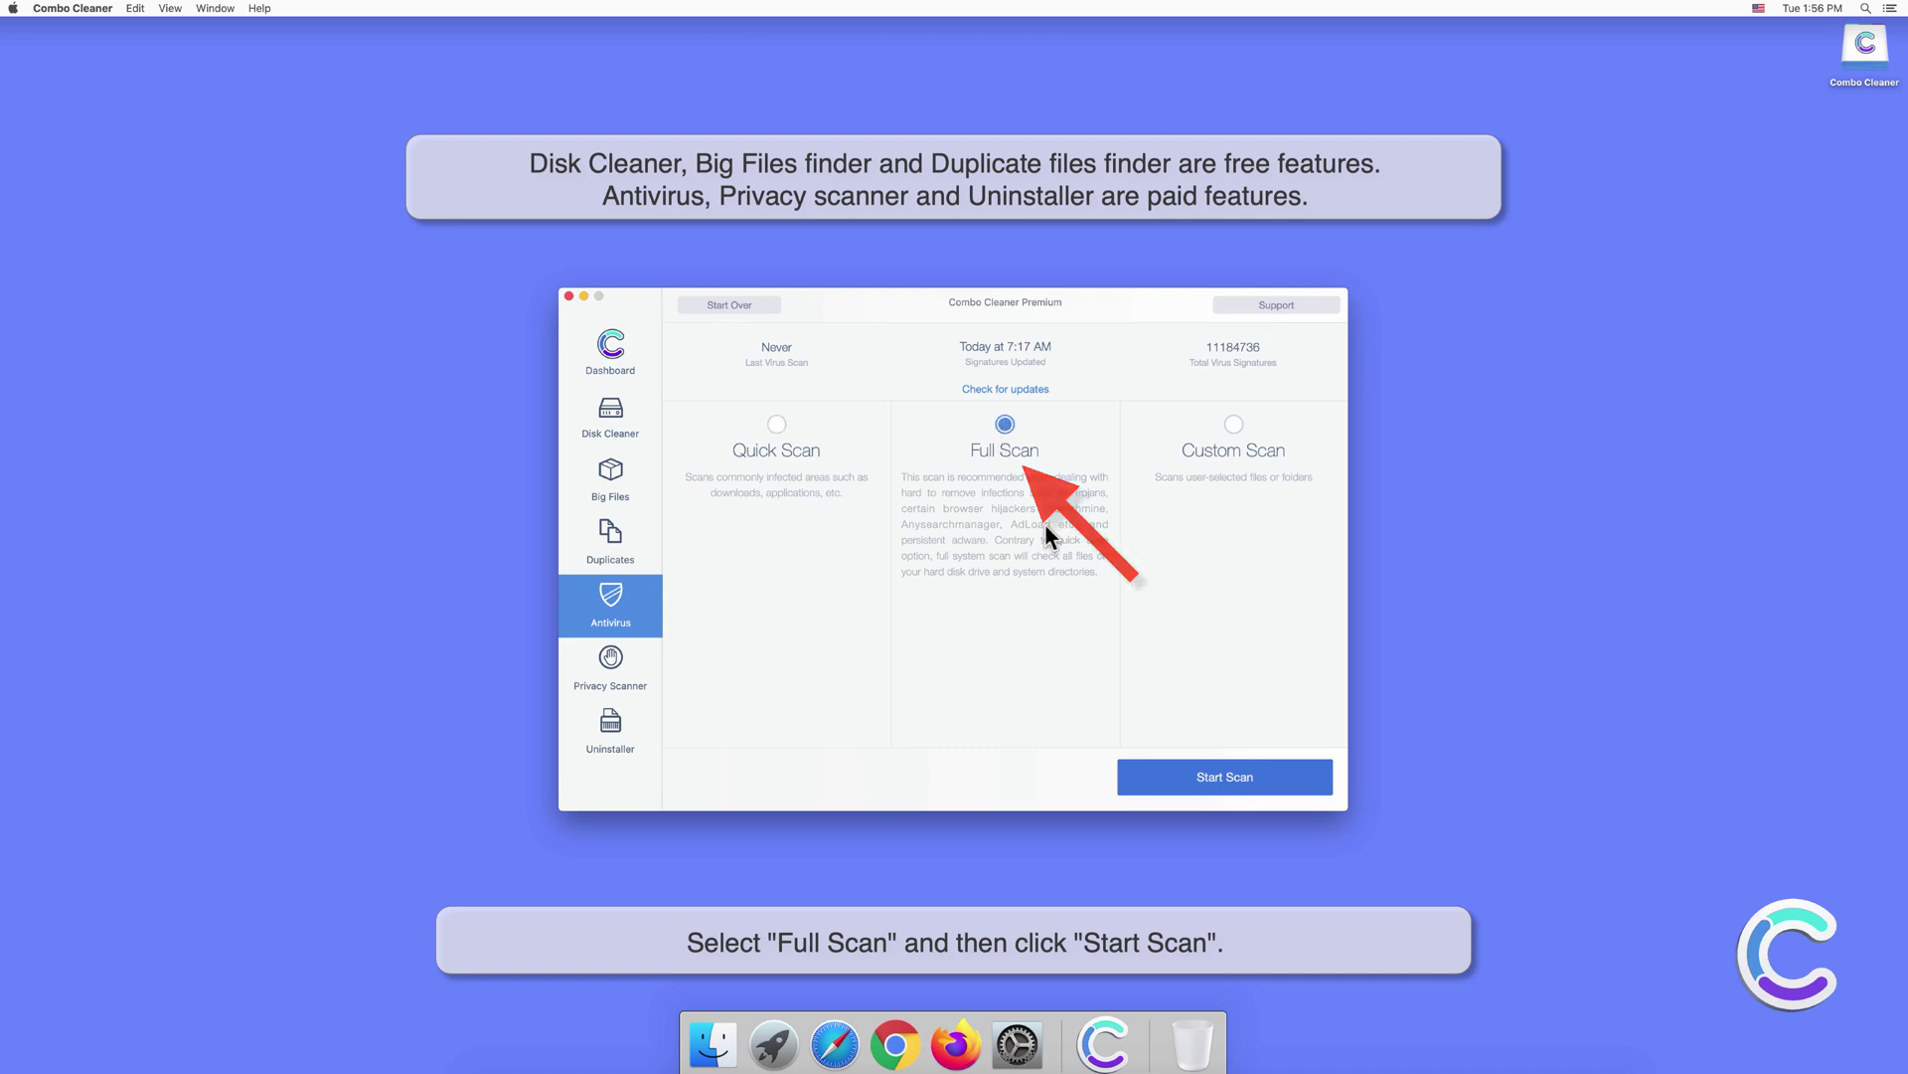
click(1227, 773)
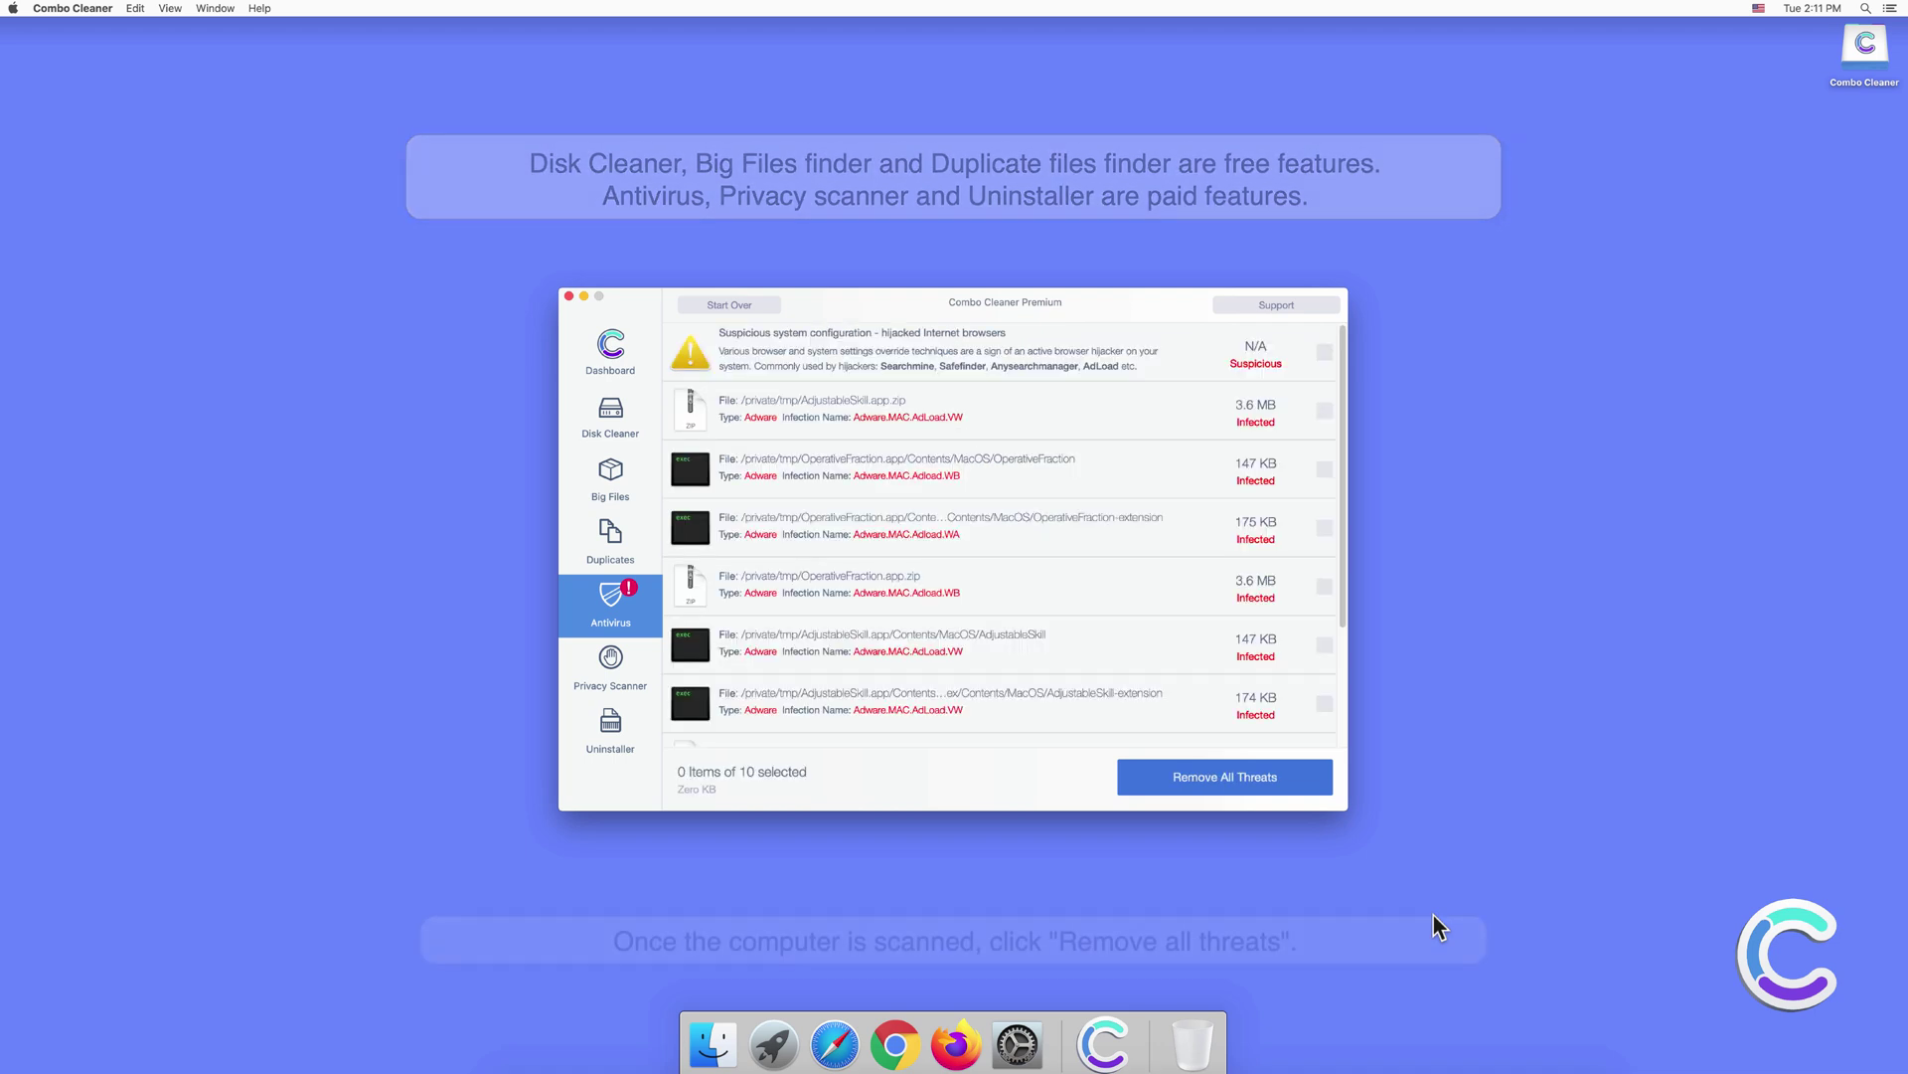
Remove all detected threats, authorizing with the administrator password, and accept Restart Now
click(1237, 783)
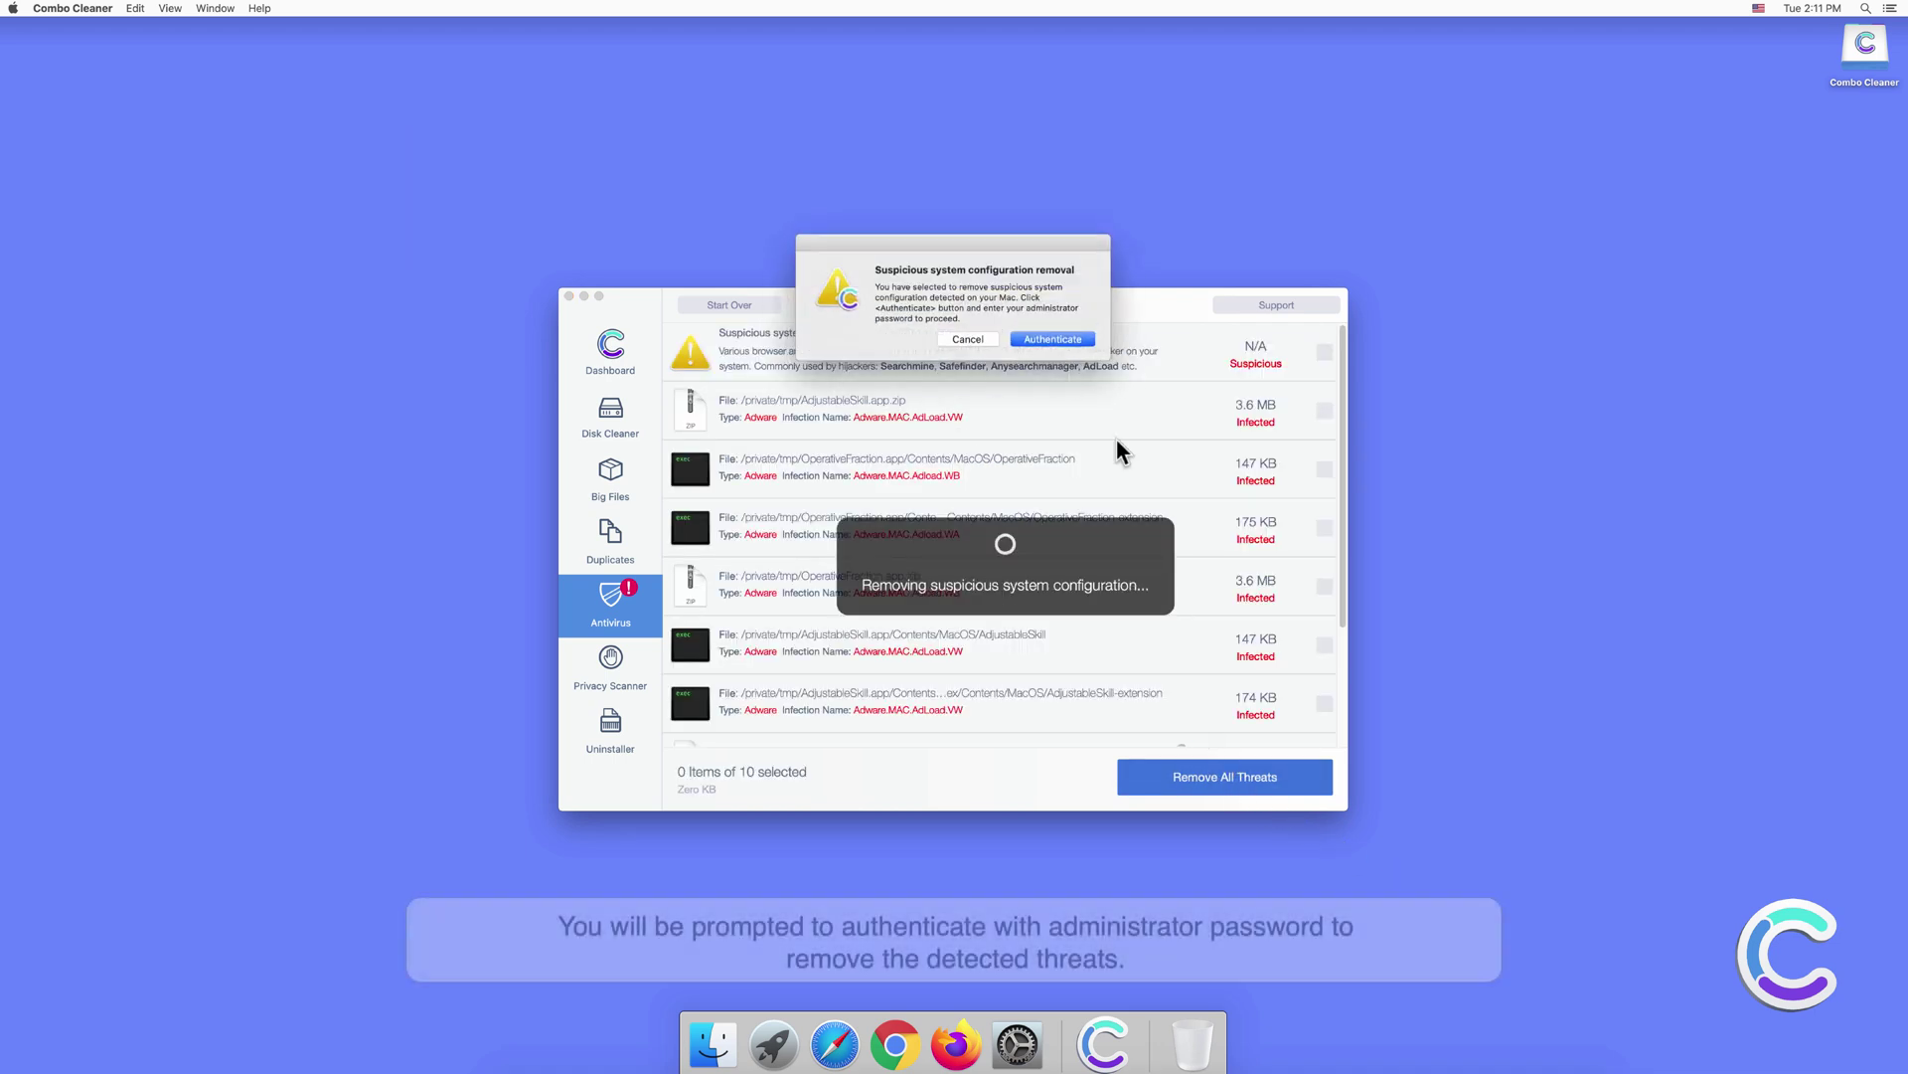
click(1057, 337)
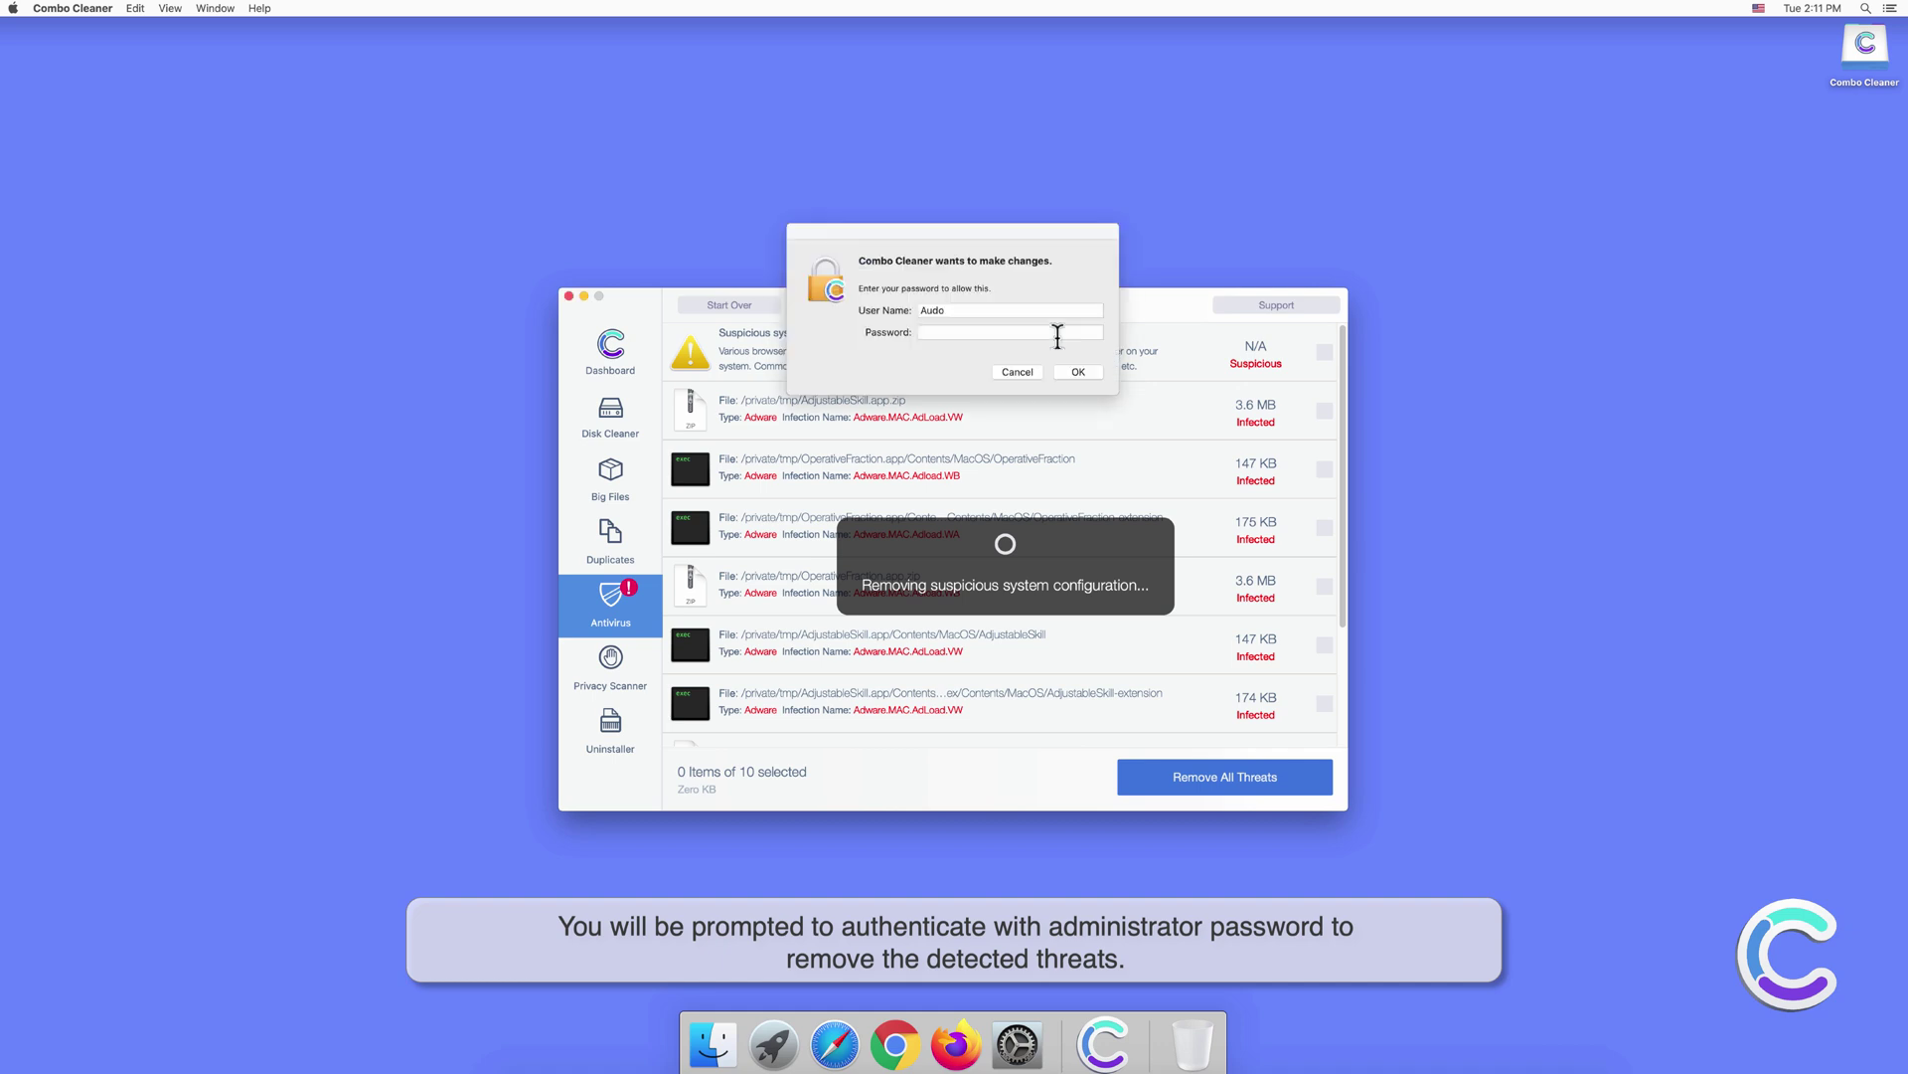
text(••••••)
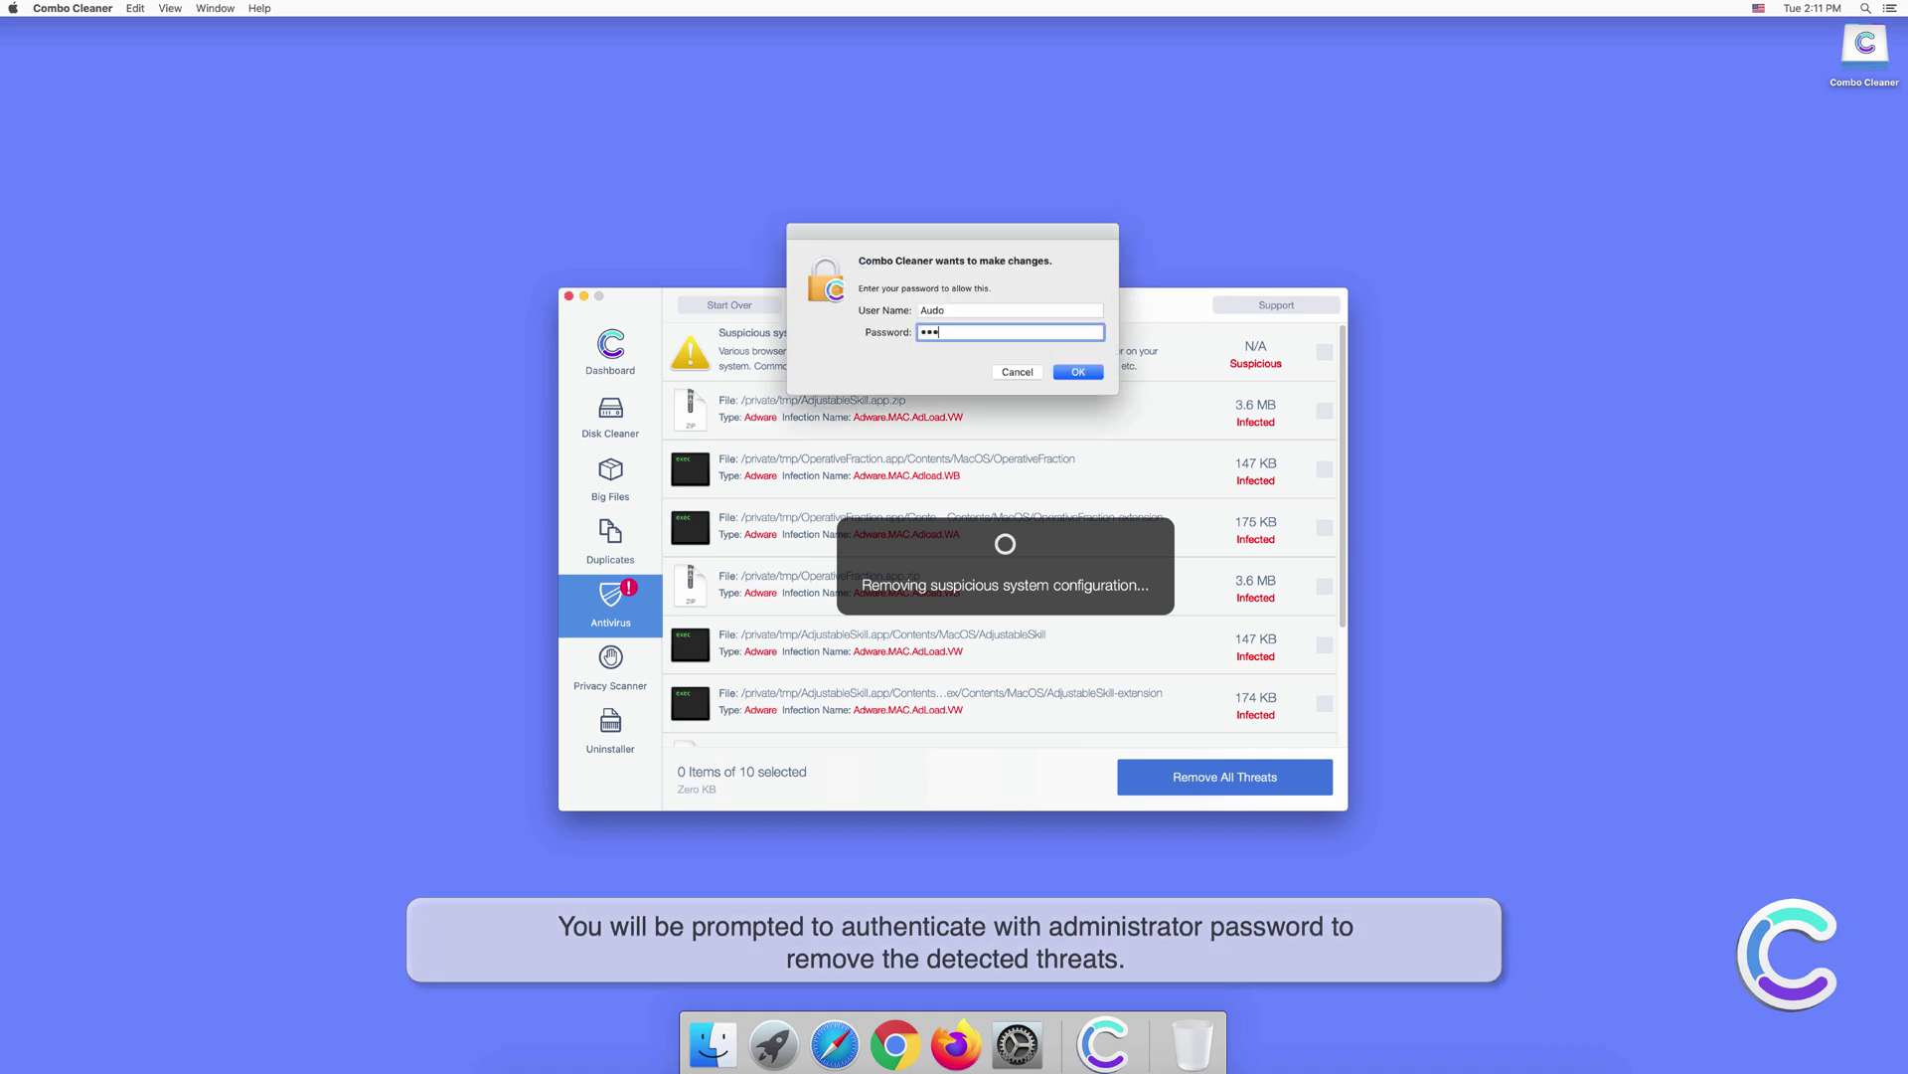
click(1069, 372)
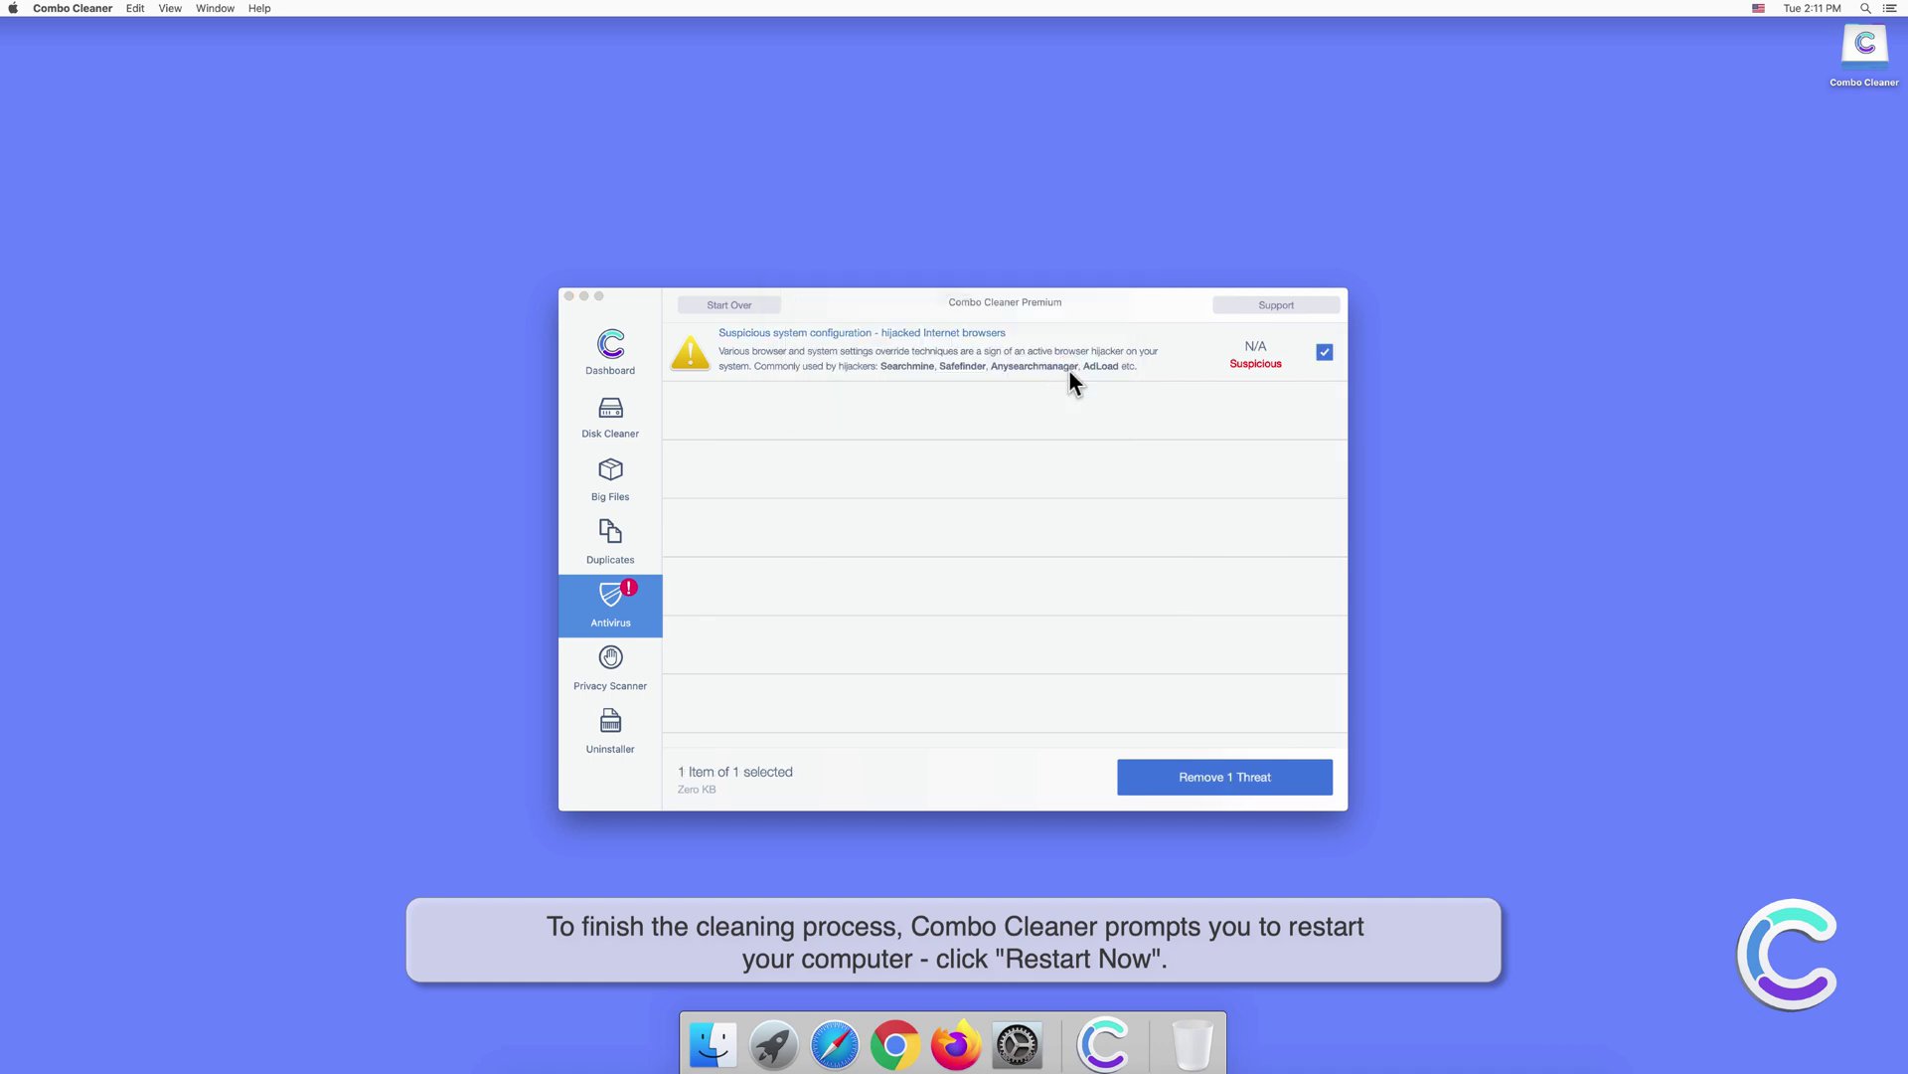
click(1064, 336)
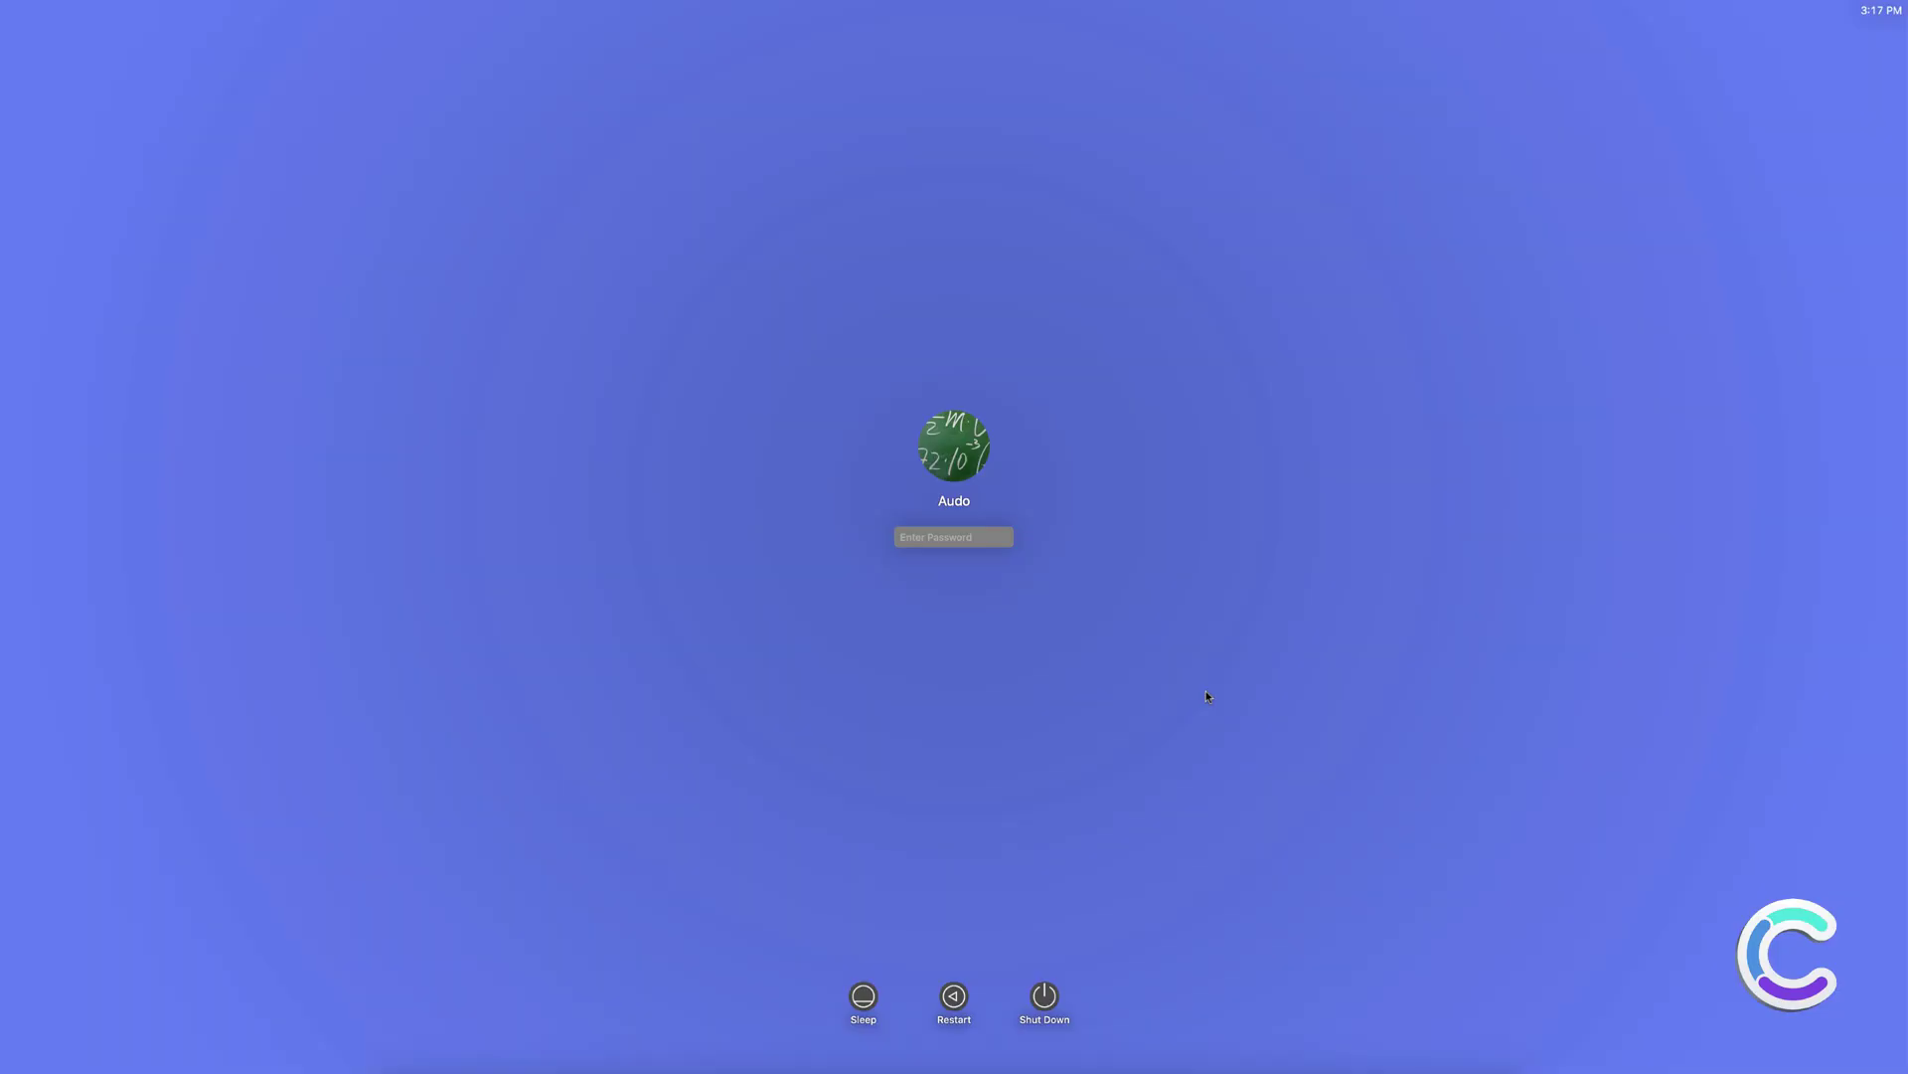
Log back in with the account password and open Safari Preferences, now showing Google as search engine
text(********)
key(Return)
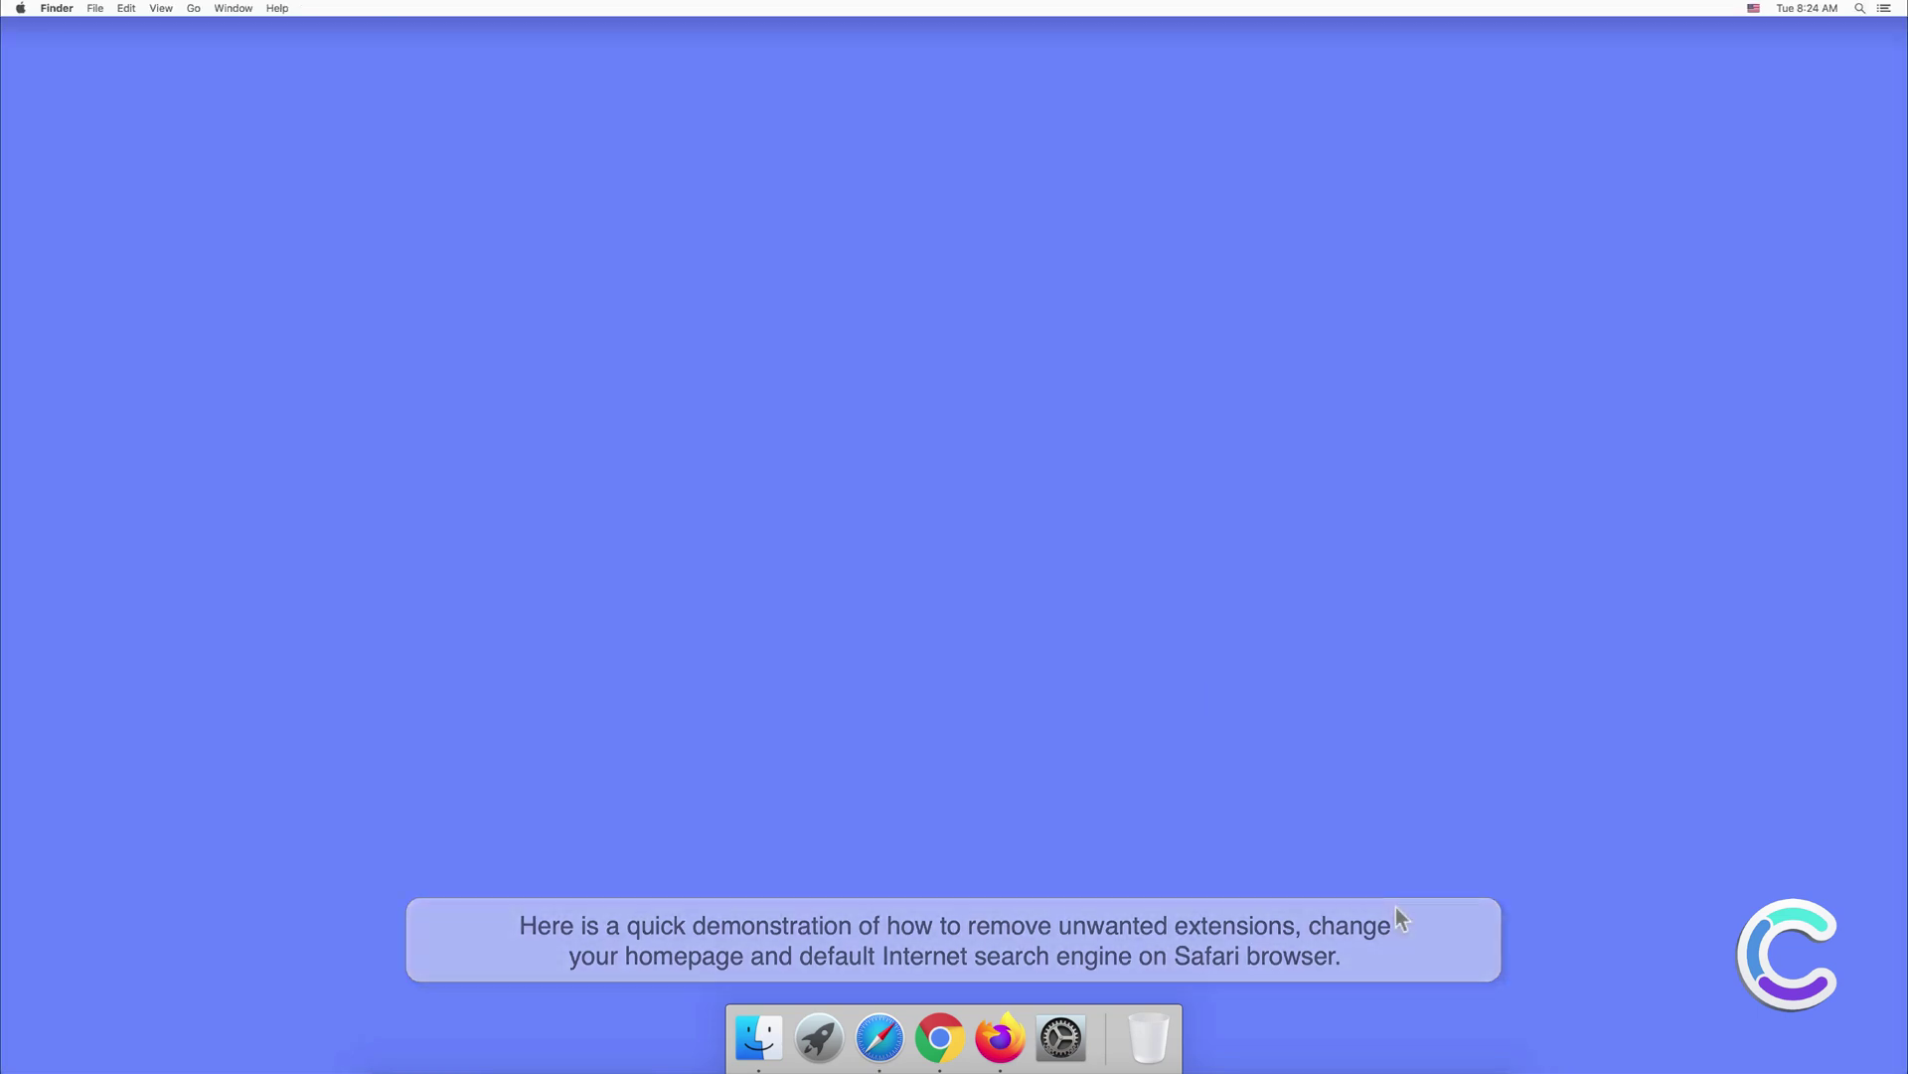
click(879, 1039)
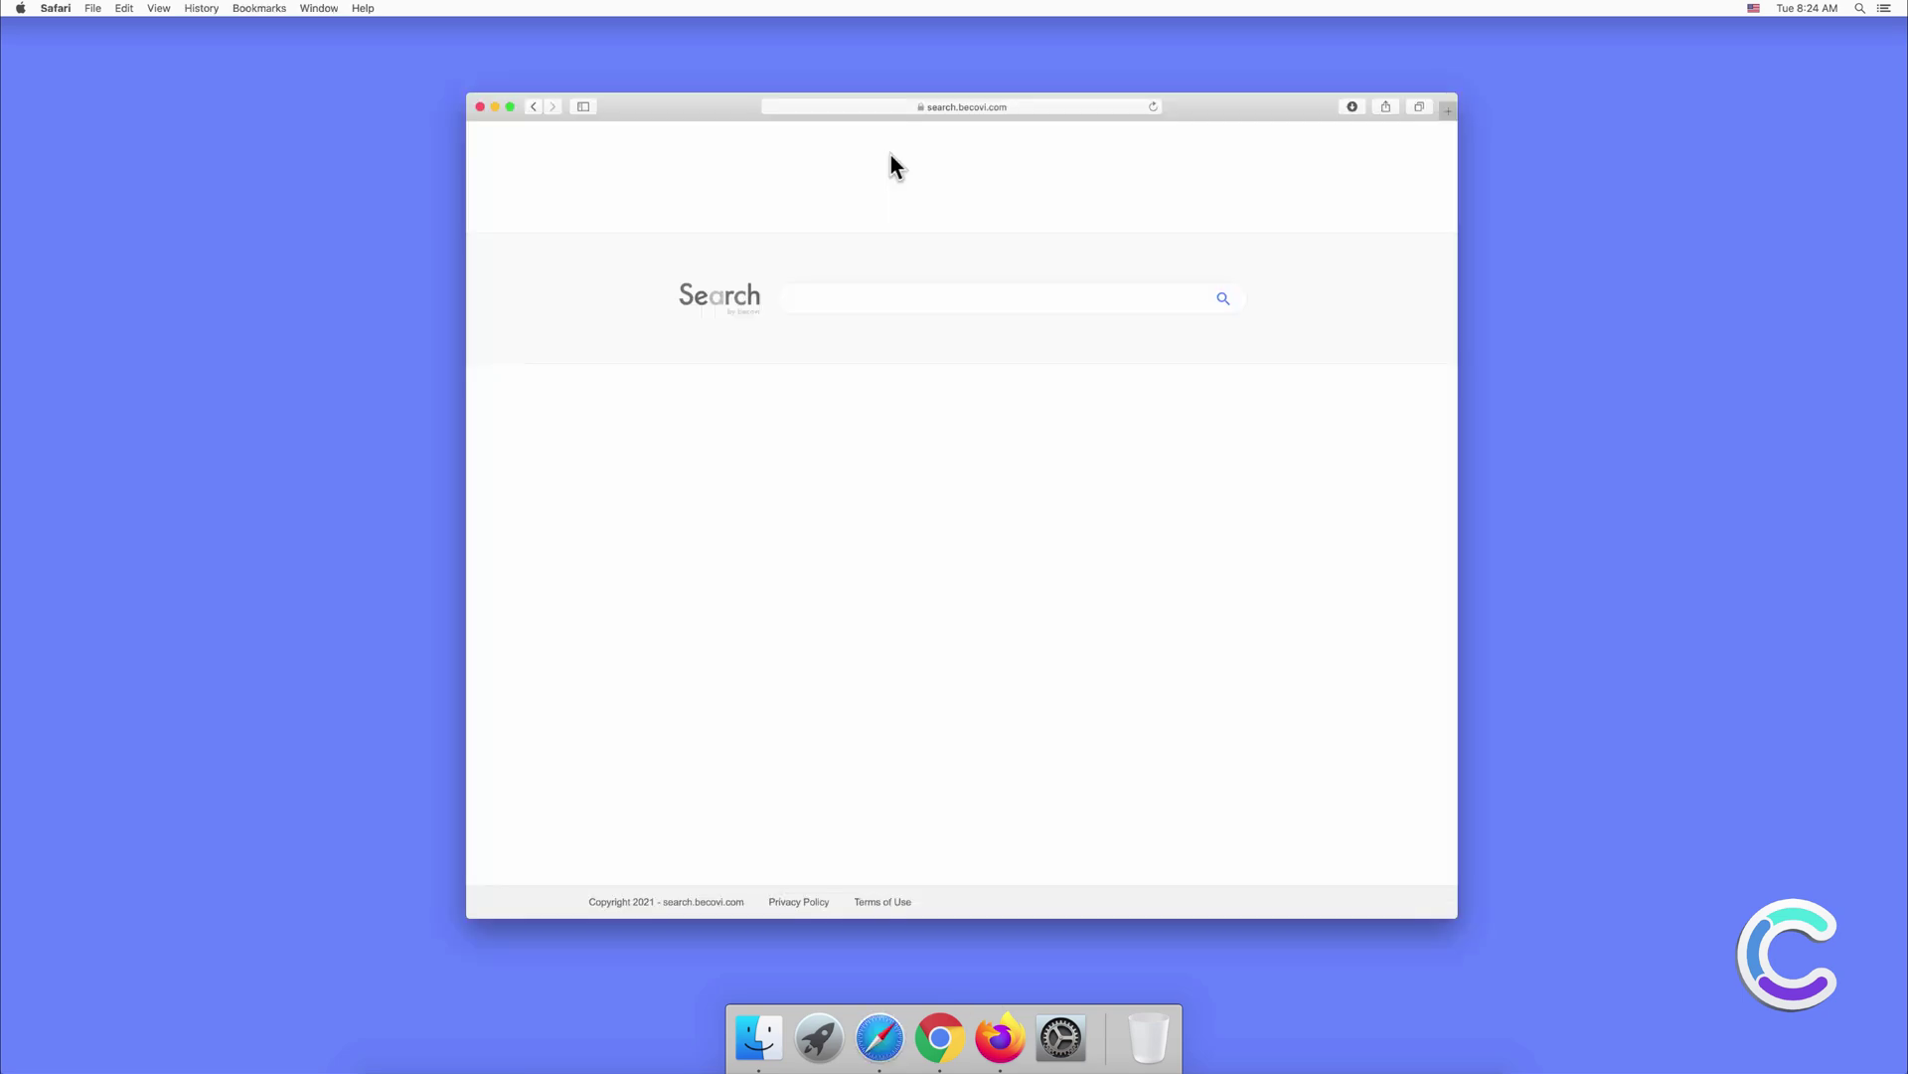
click(56, 8)
click(70, 64)
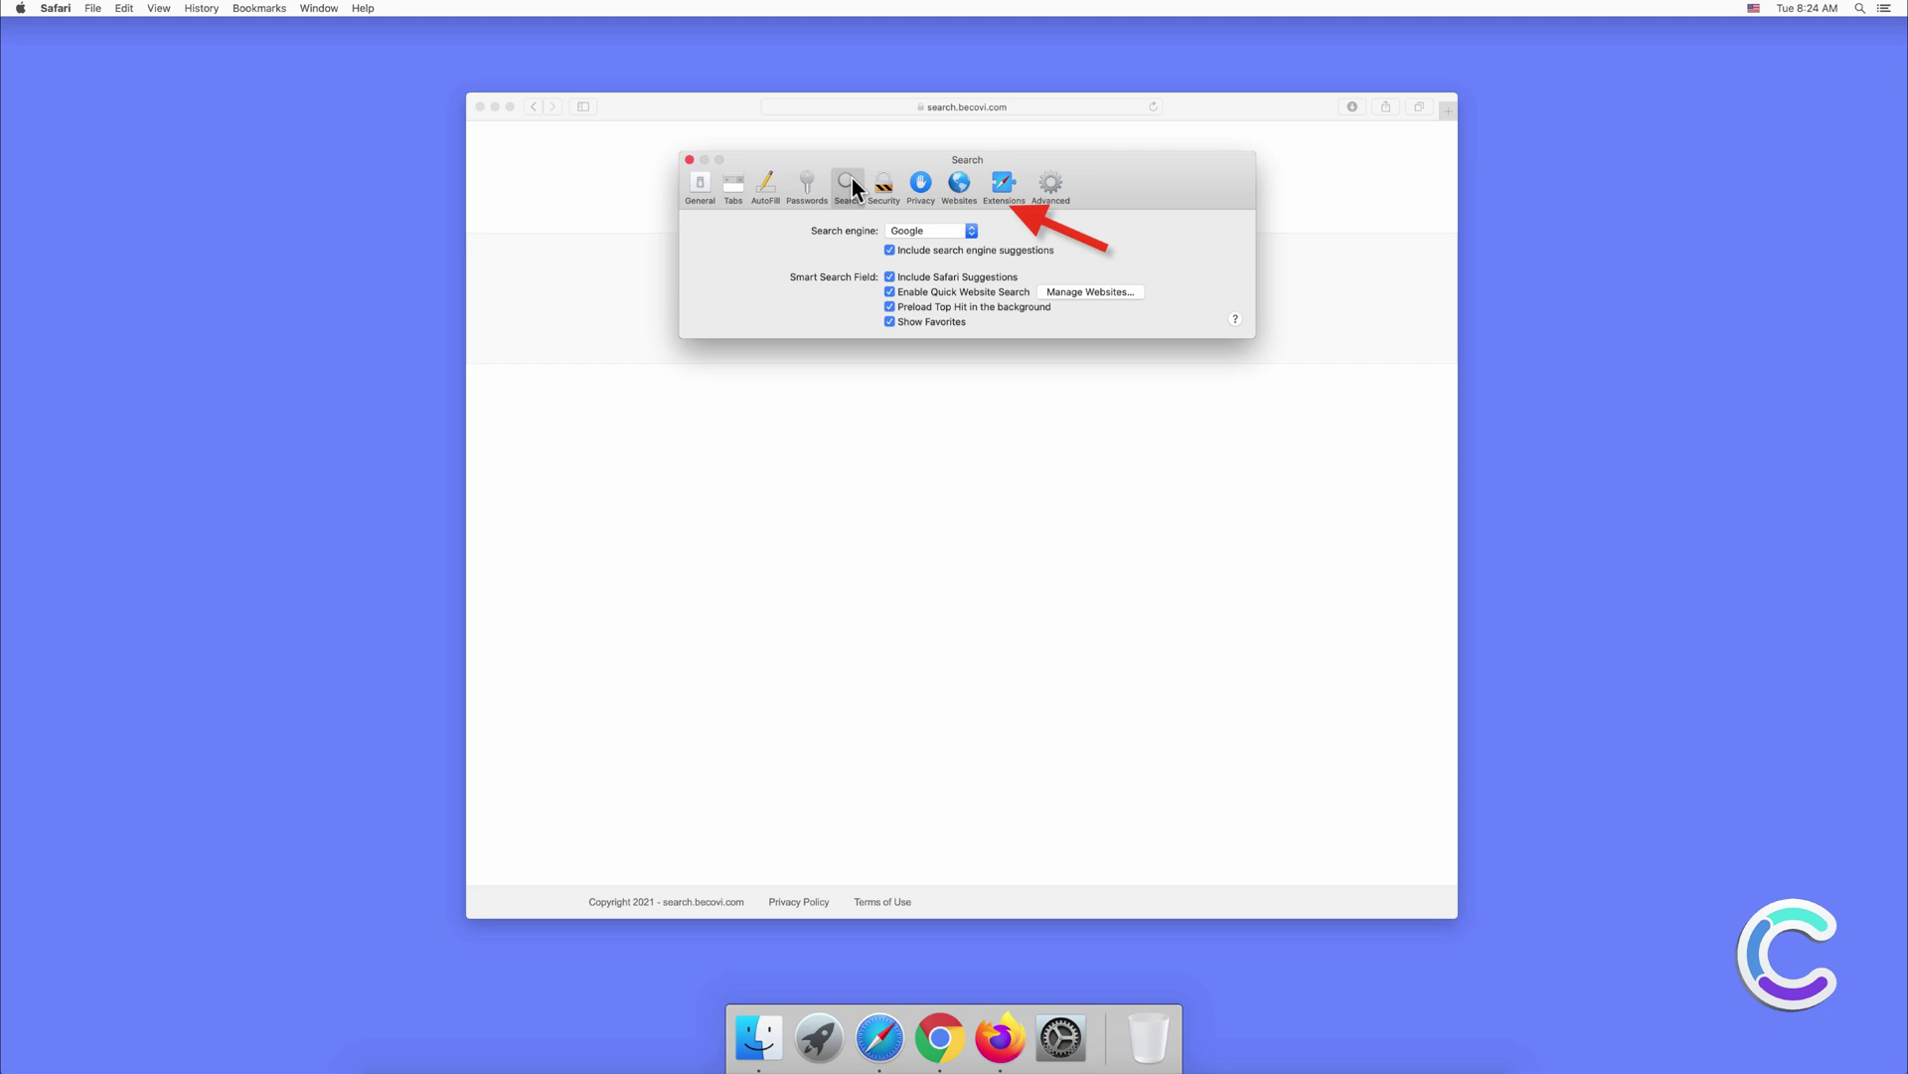
Disable the ProductChannel extension and move its parent QSearch app from Applications to the Trash
click(998, 184)
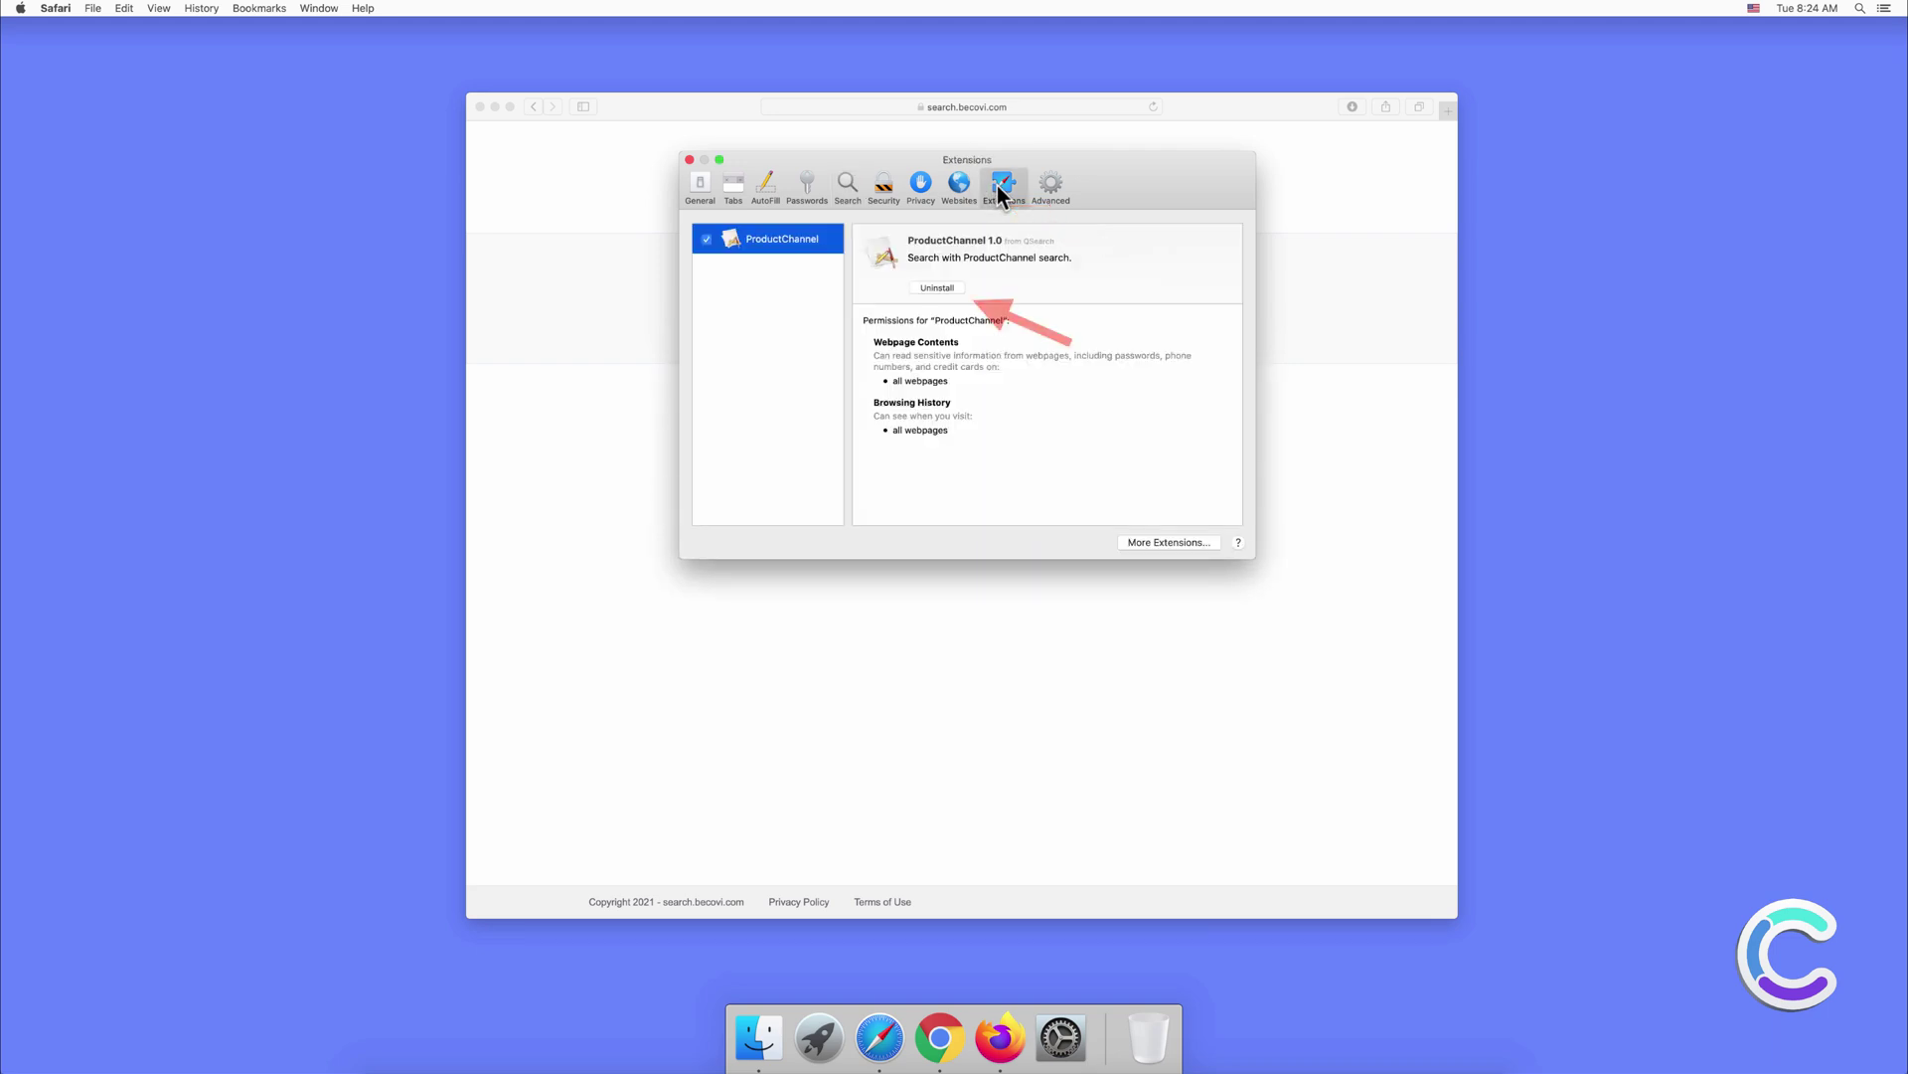
click(934, 287)
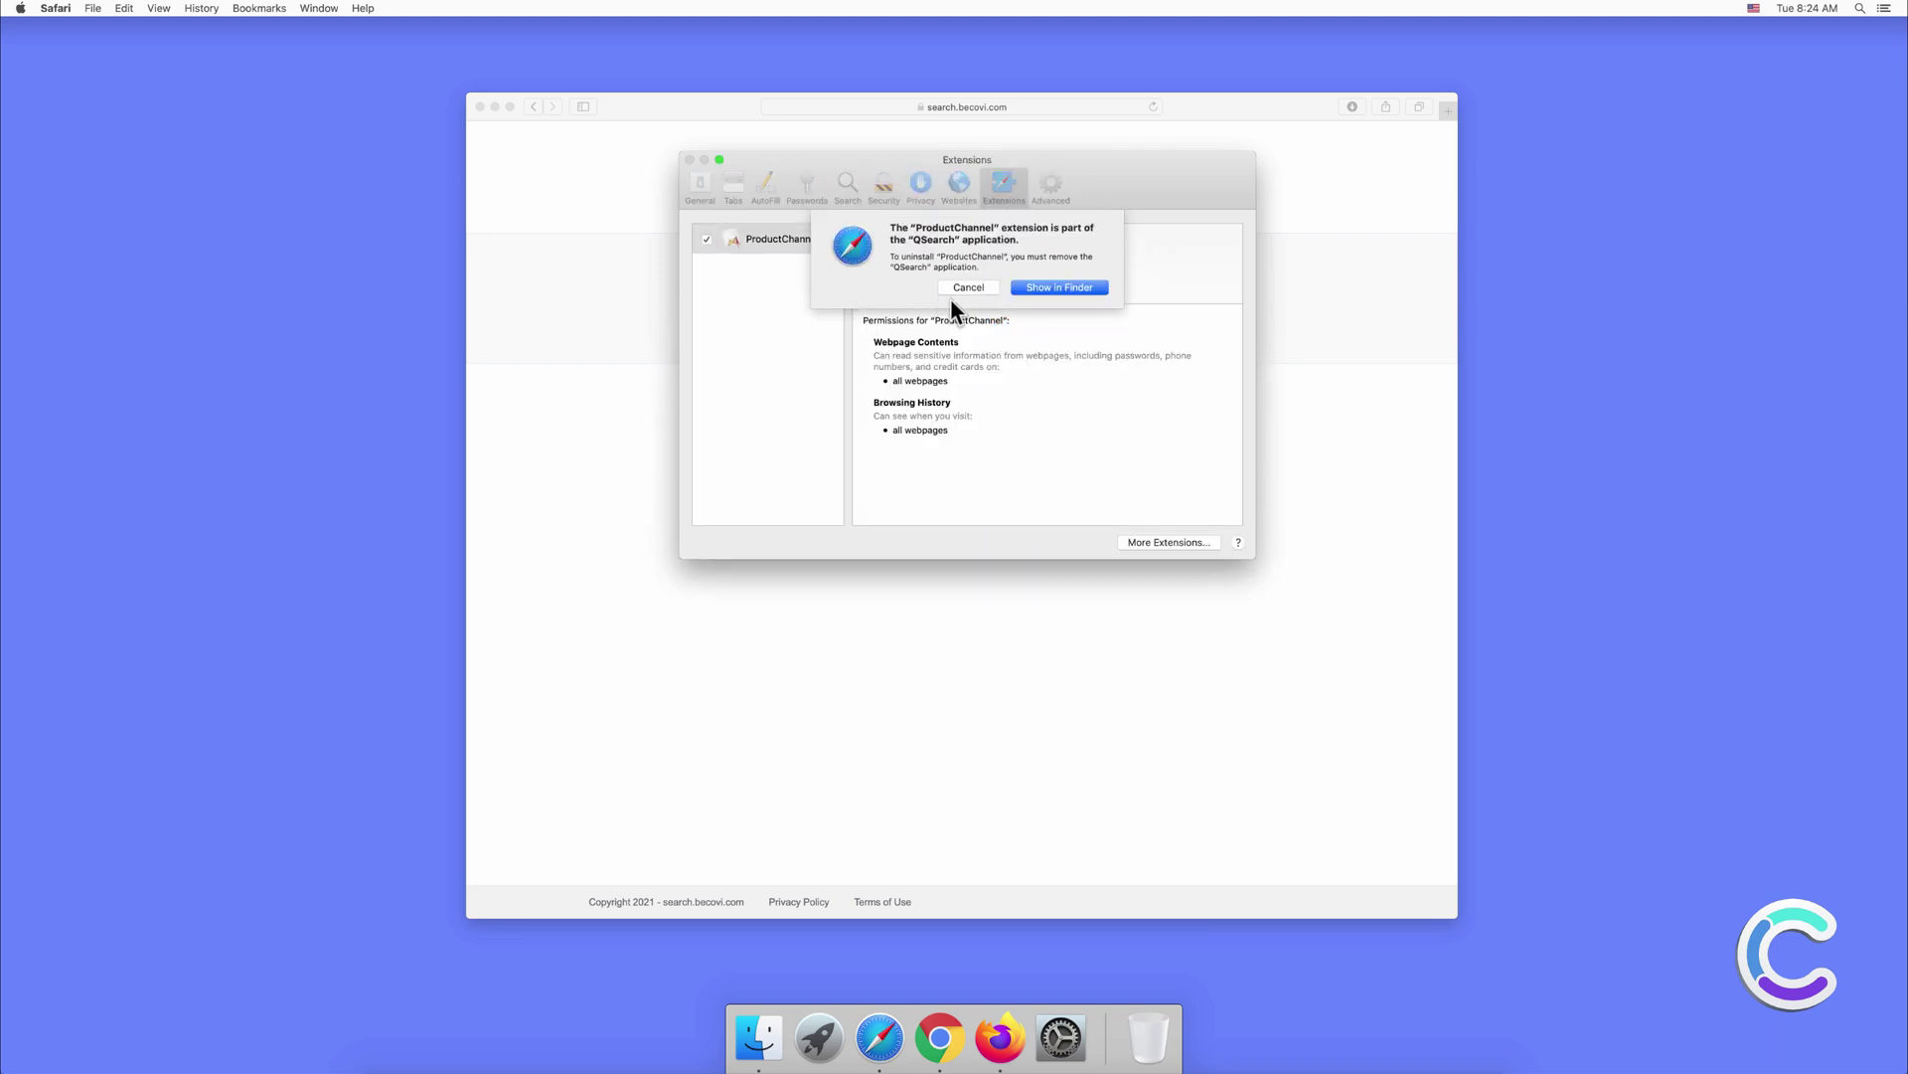
click(1071, 289)
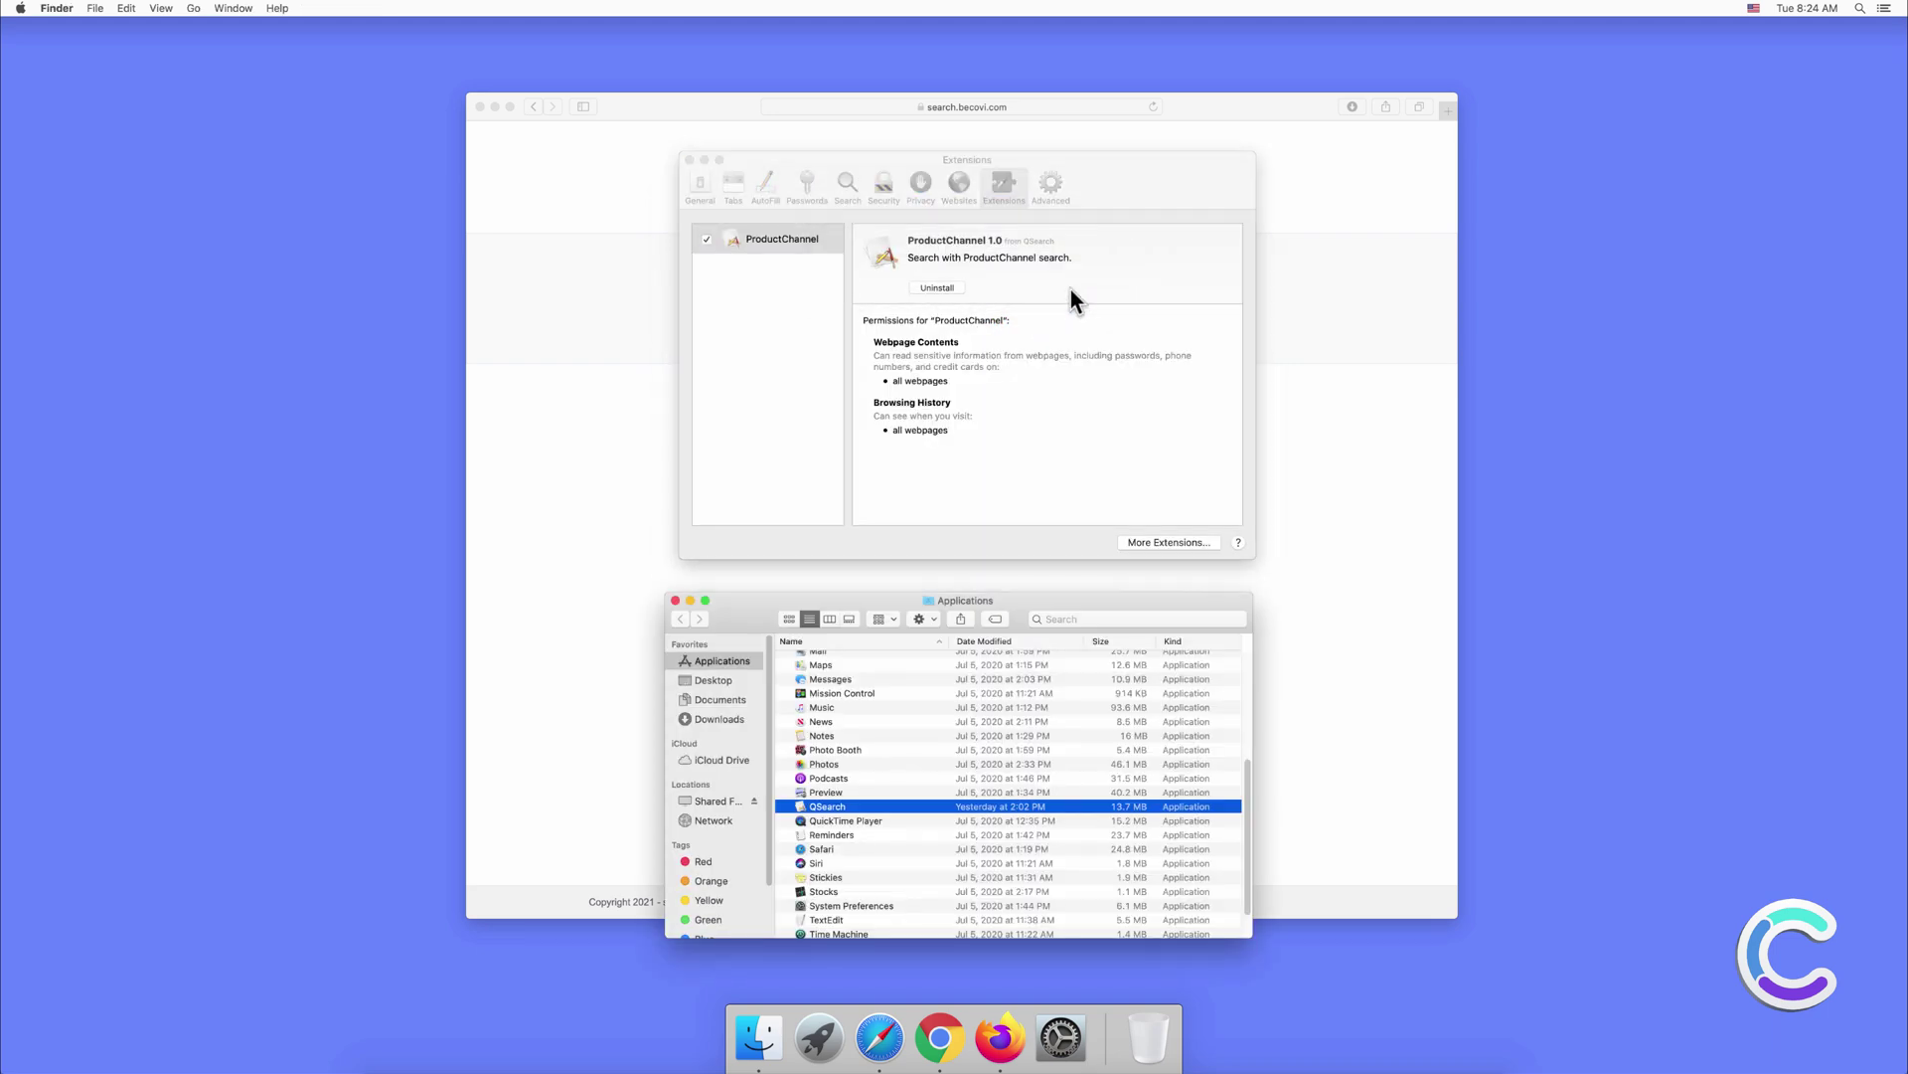
right_click(827, 807)
click(885, 685)
click(1063, 322)
click(704, 239)
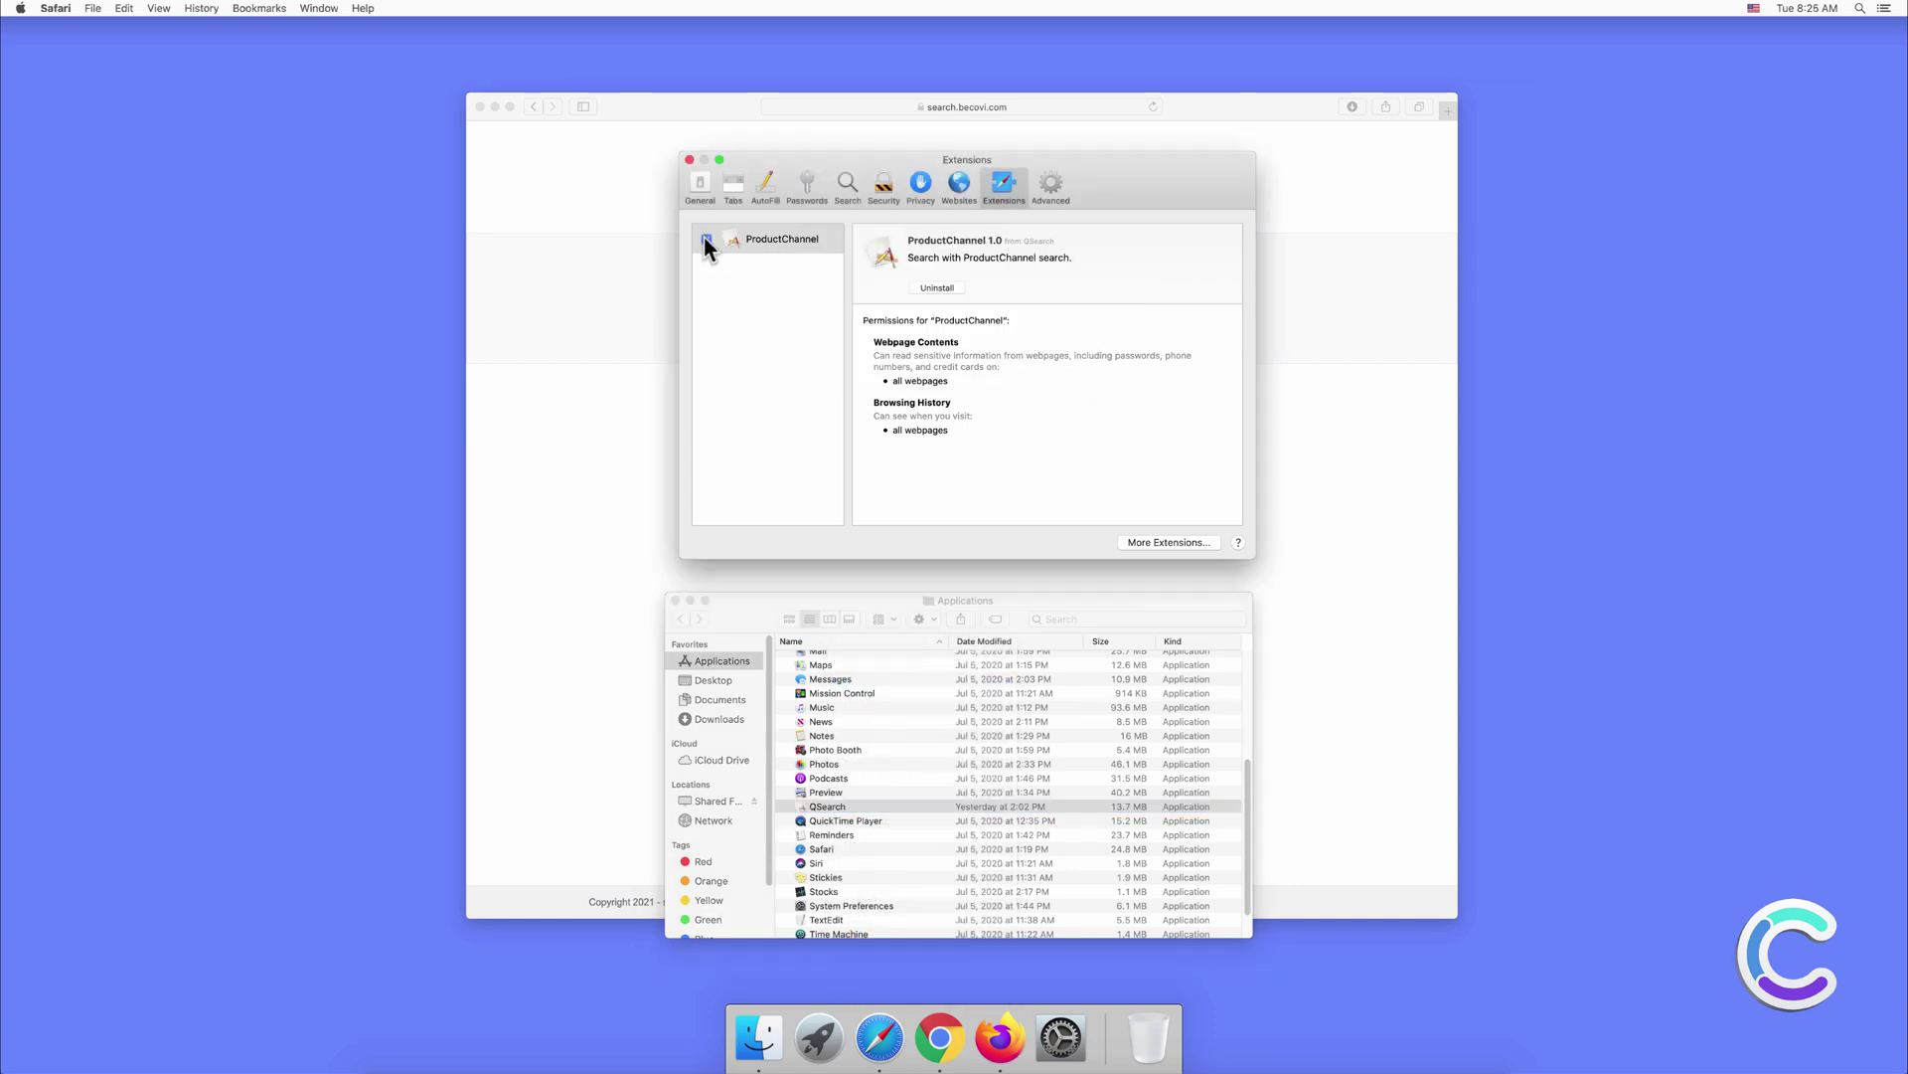
right_click(811, 806)
click(857, 683)
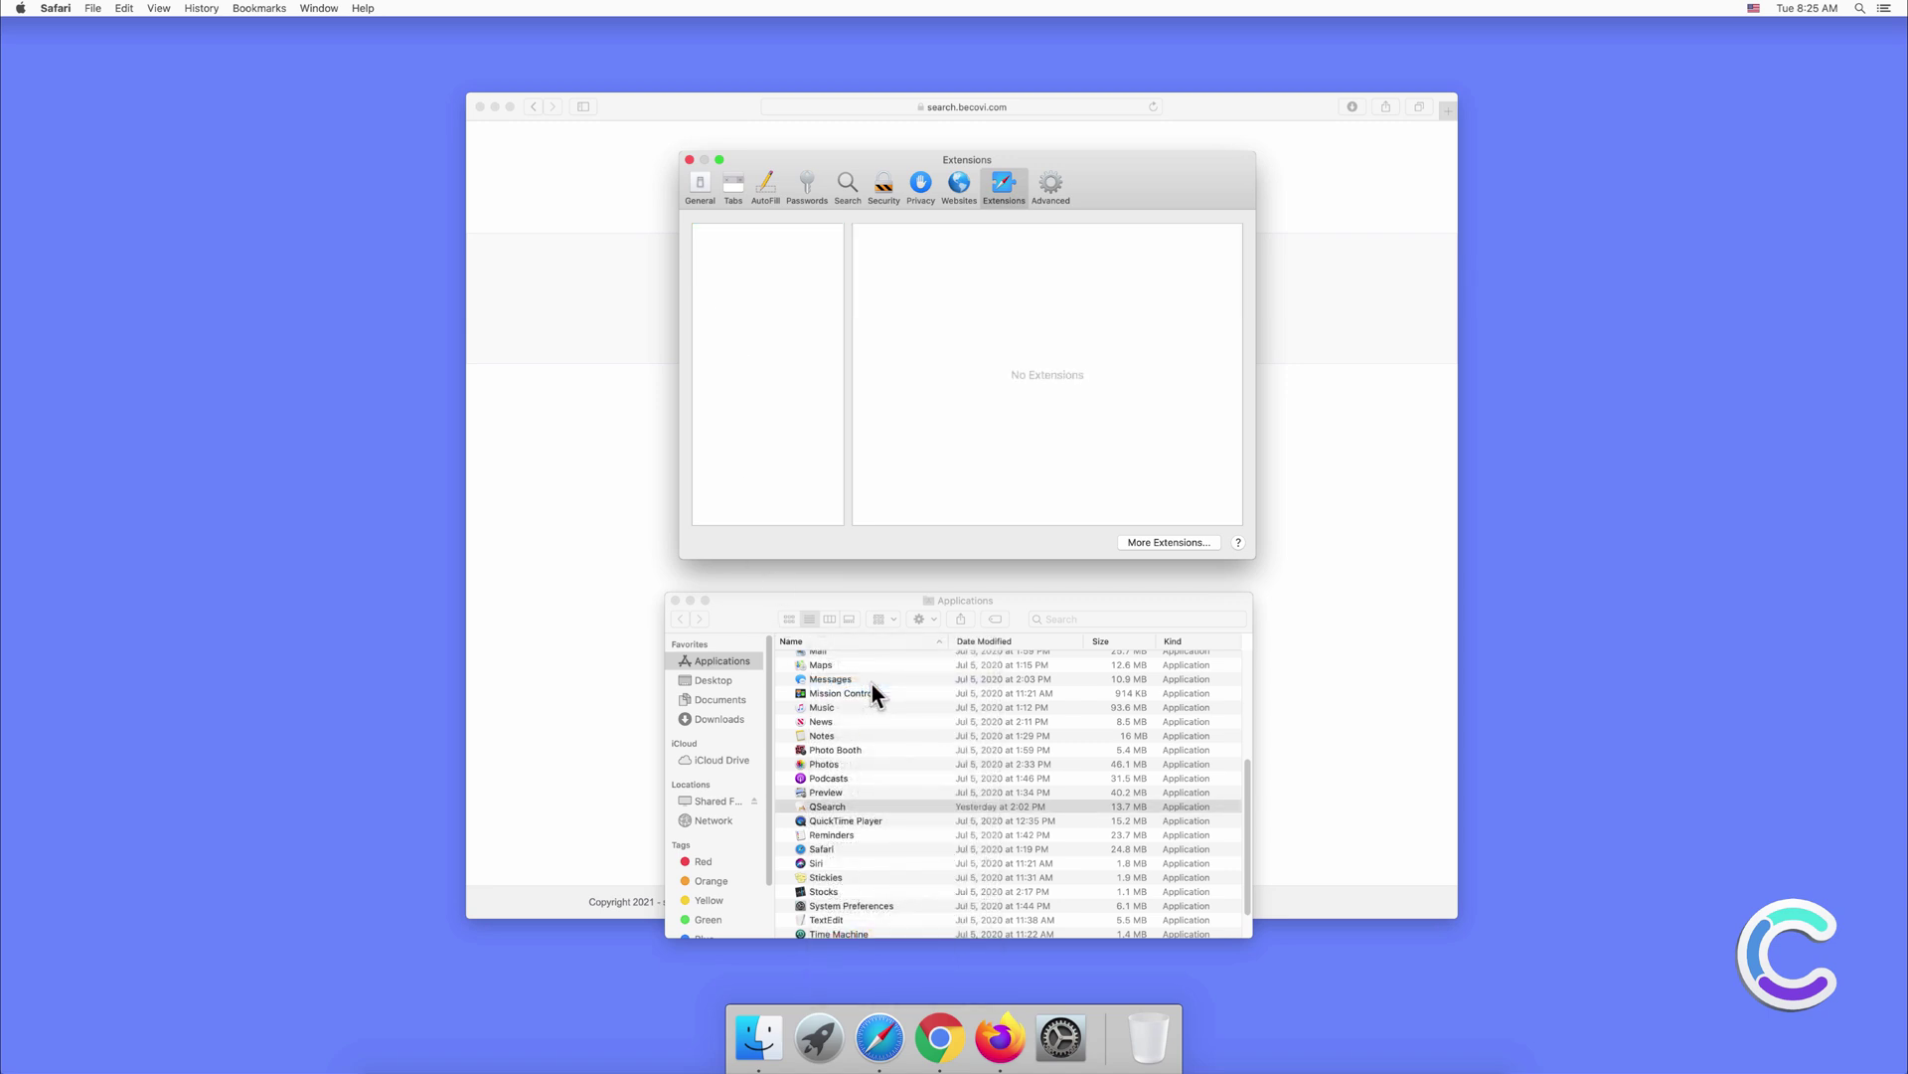
click(676, 600)
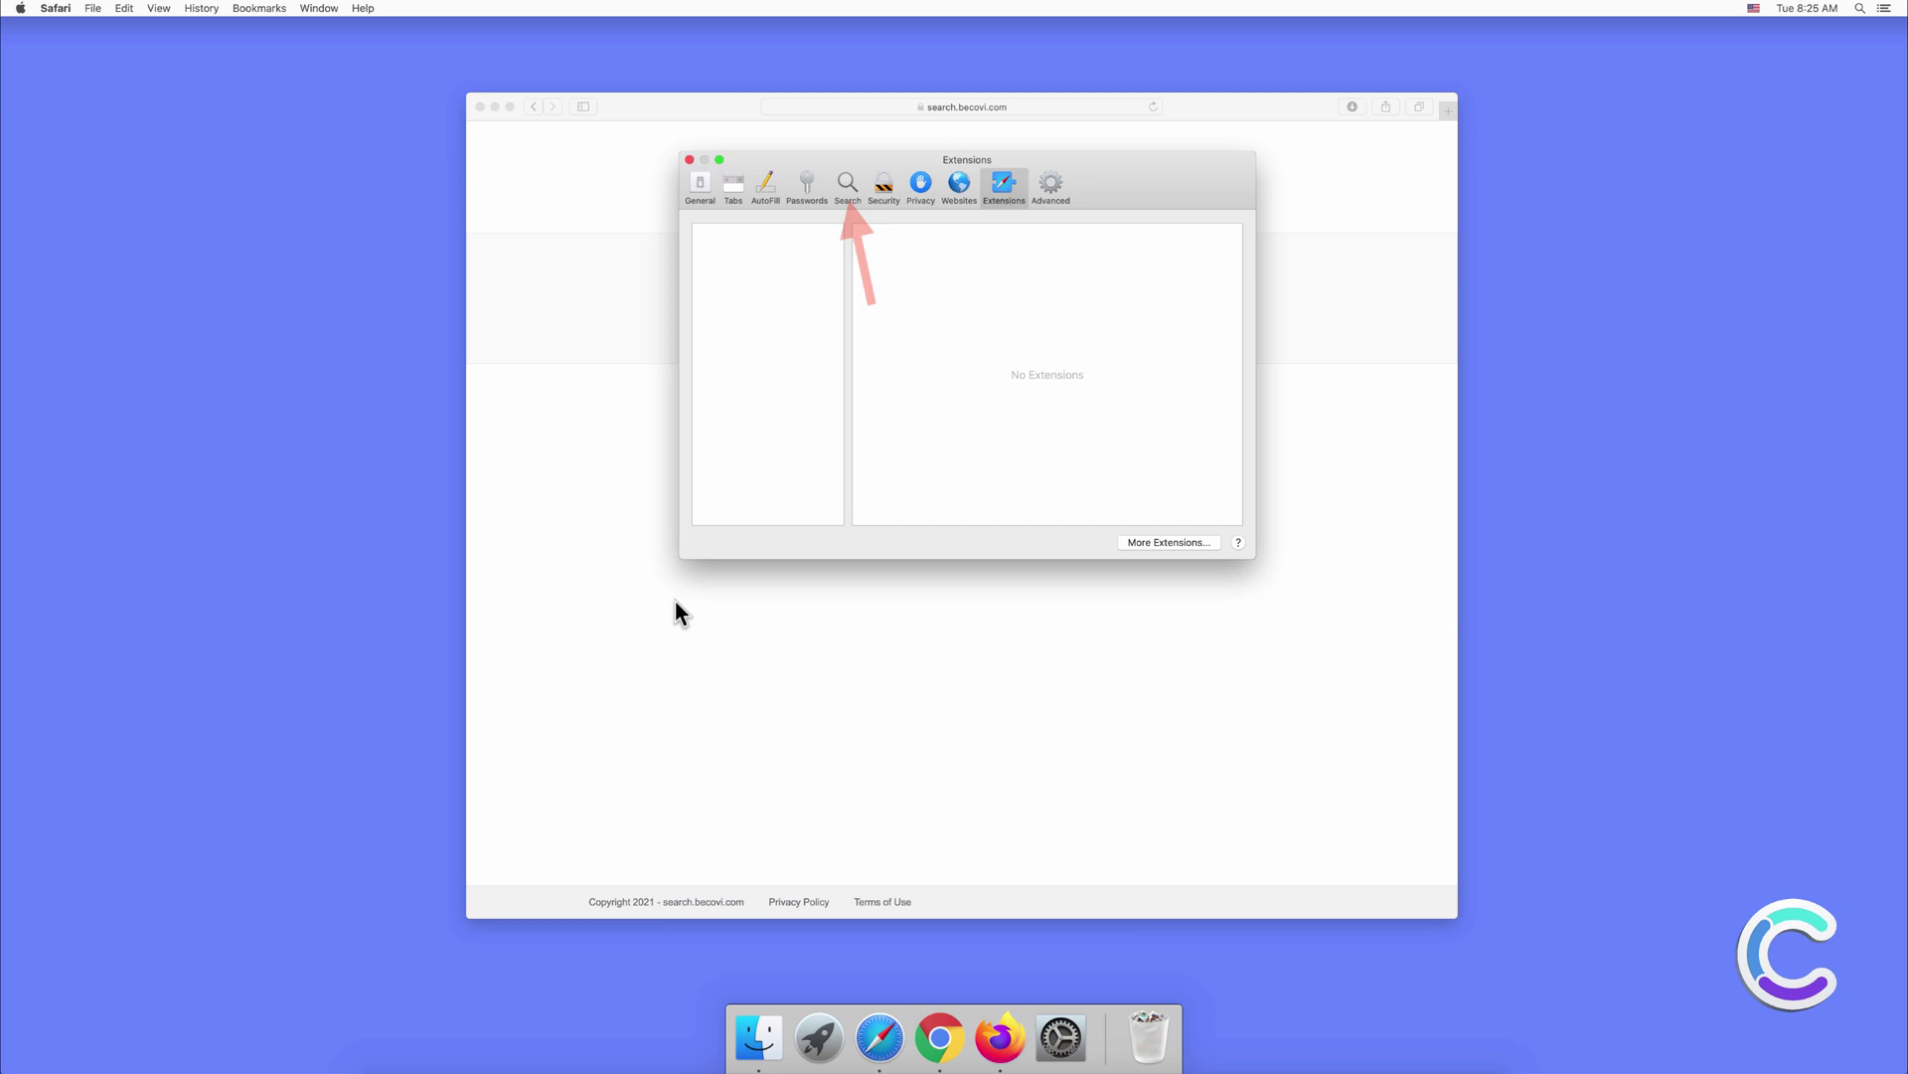
Keep Google as Safari's search engine
click(847, 186)
click(972, 231)
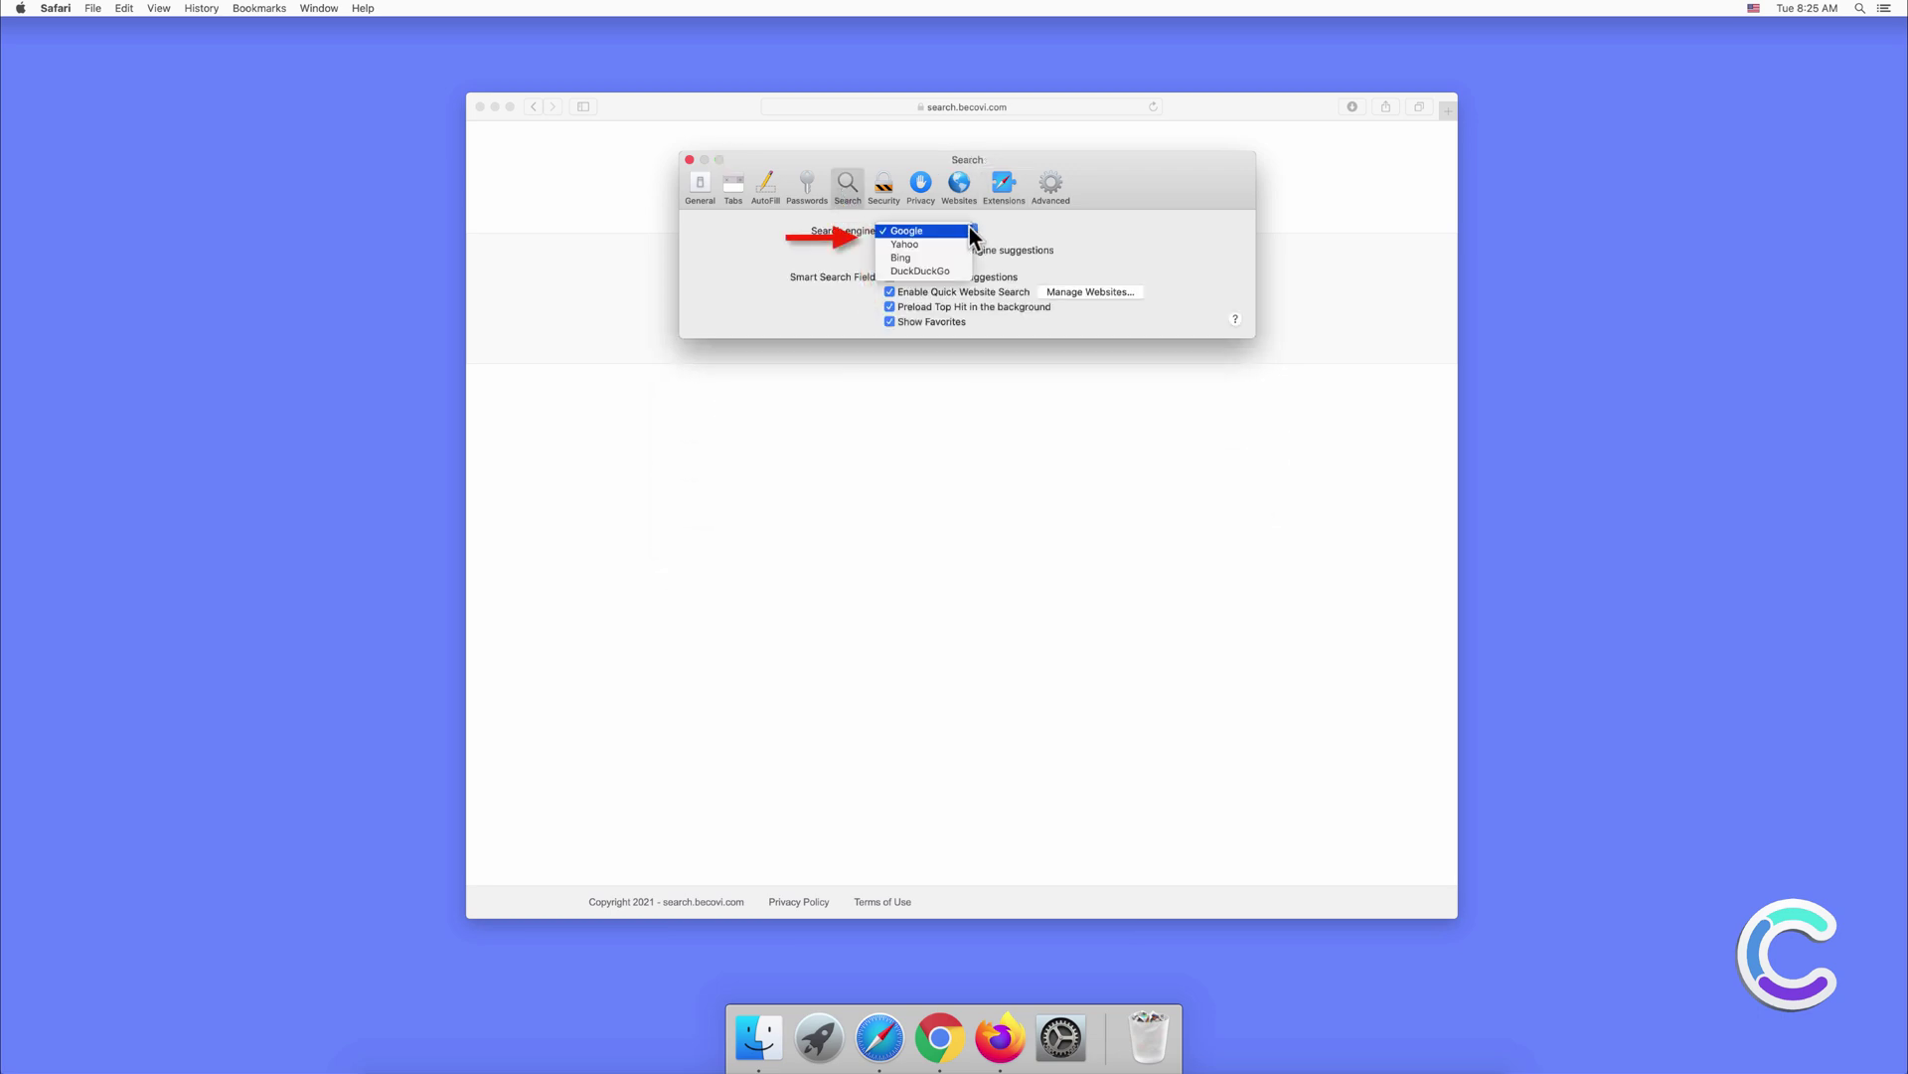
click(926, 230)
click(701, 188)
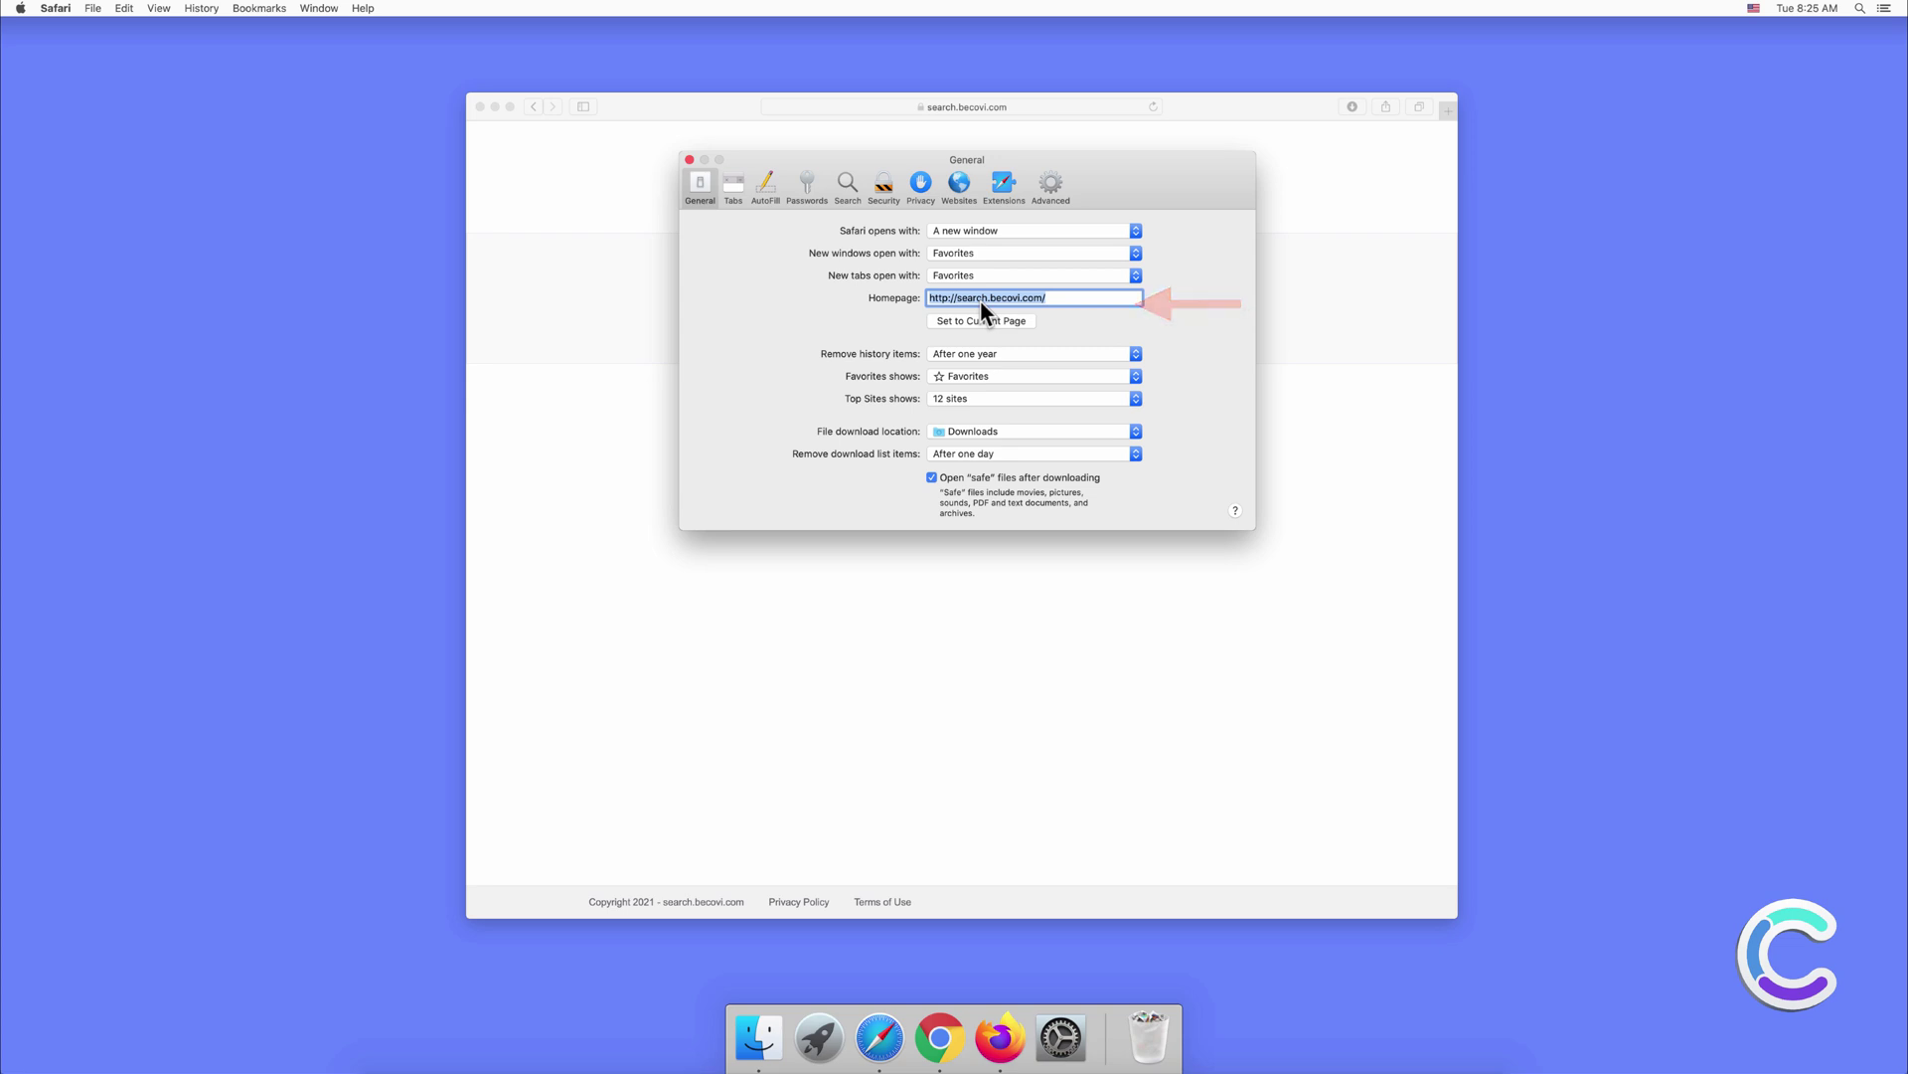
key(BackSpace)
text(www)
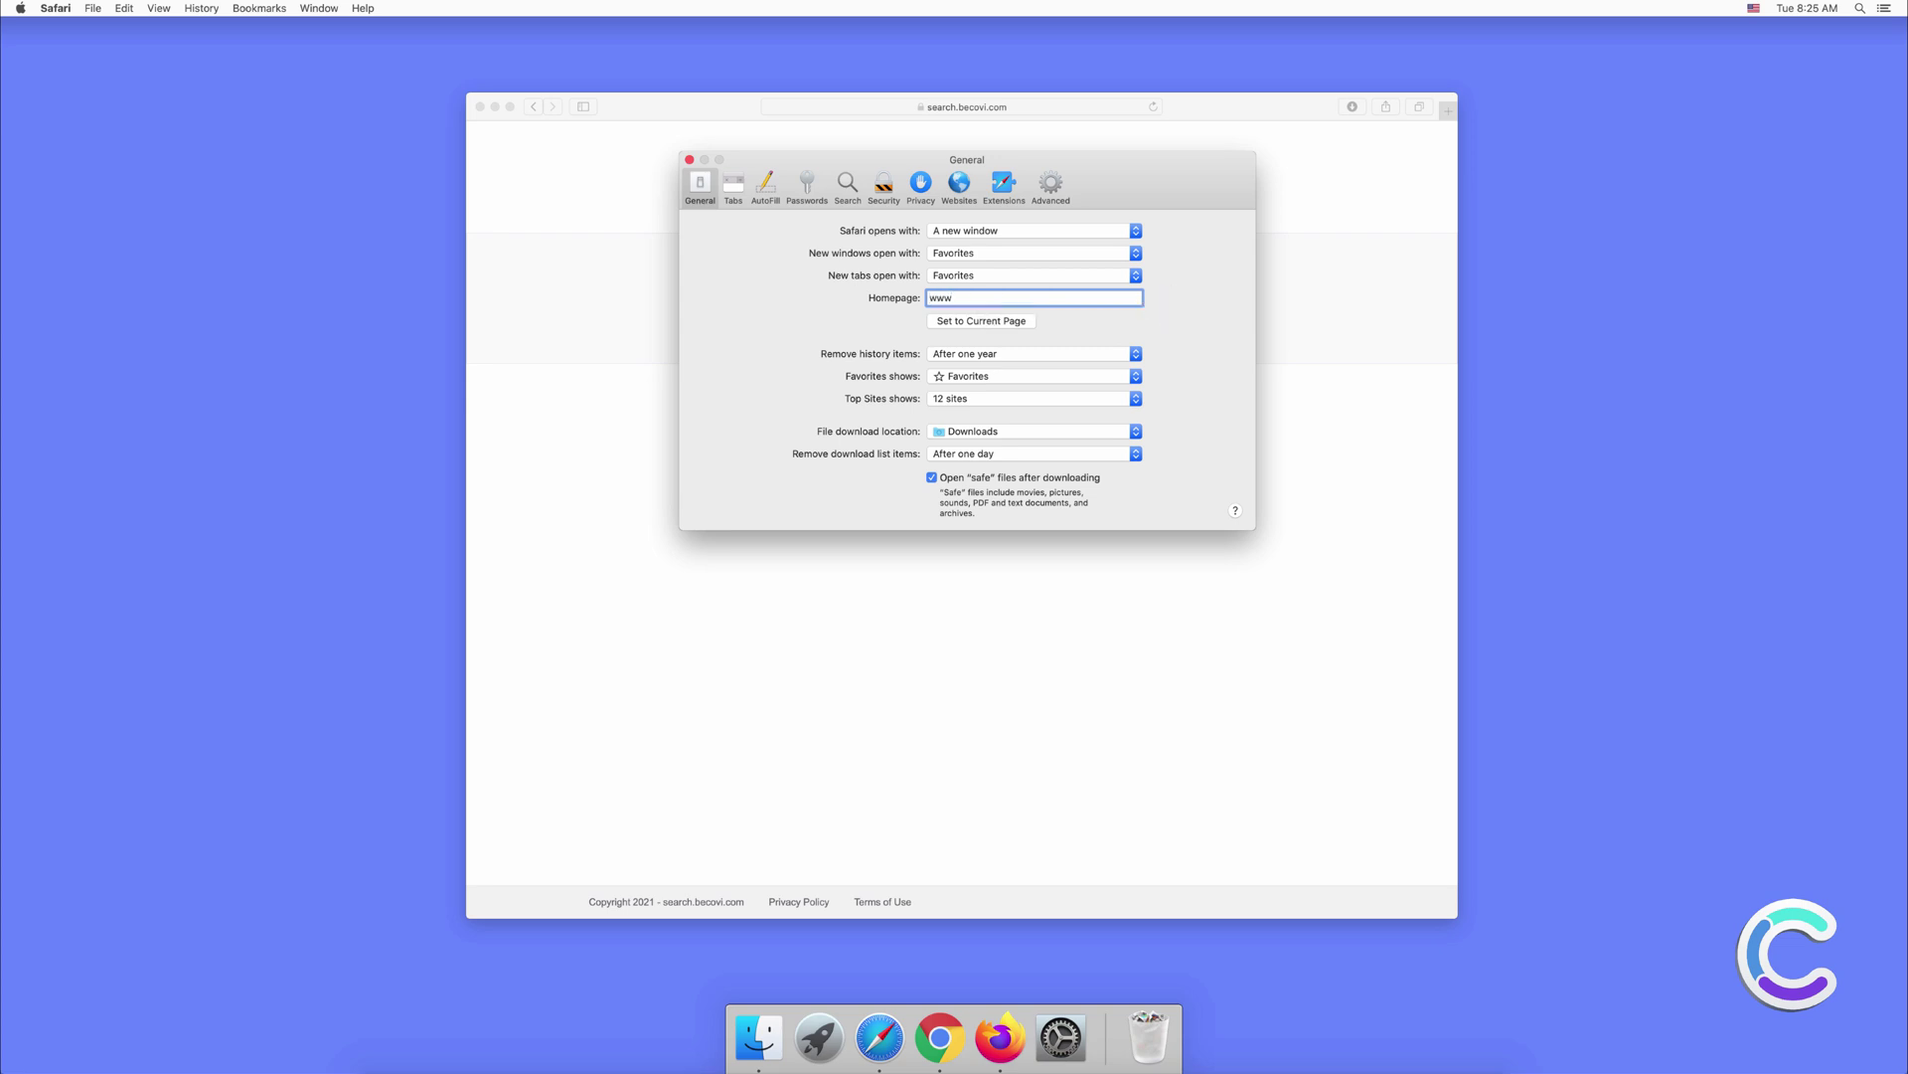
text(.google.com)
key(Return)
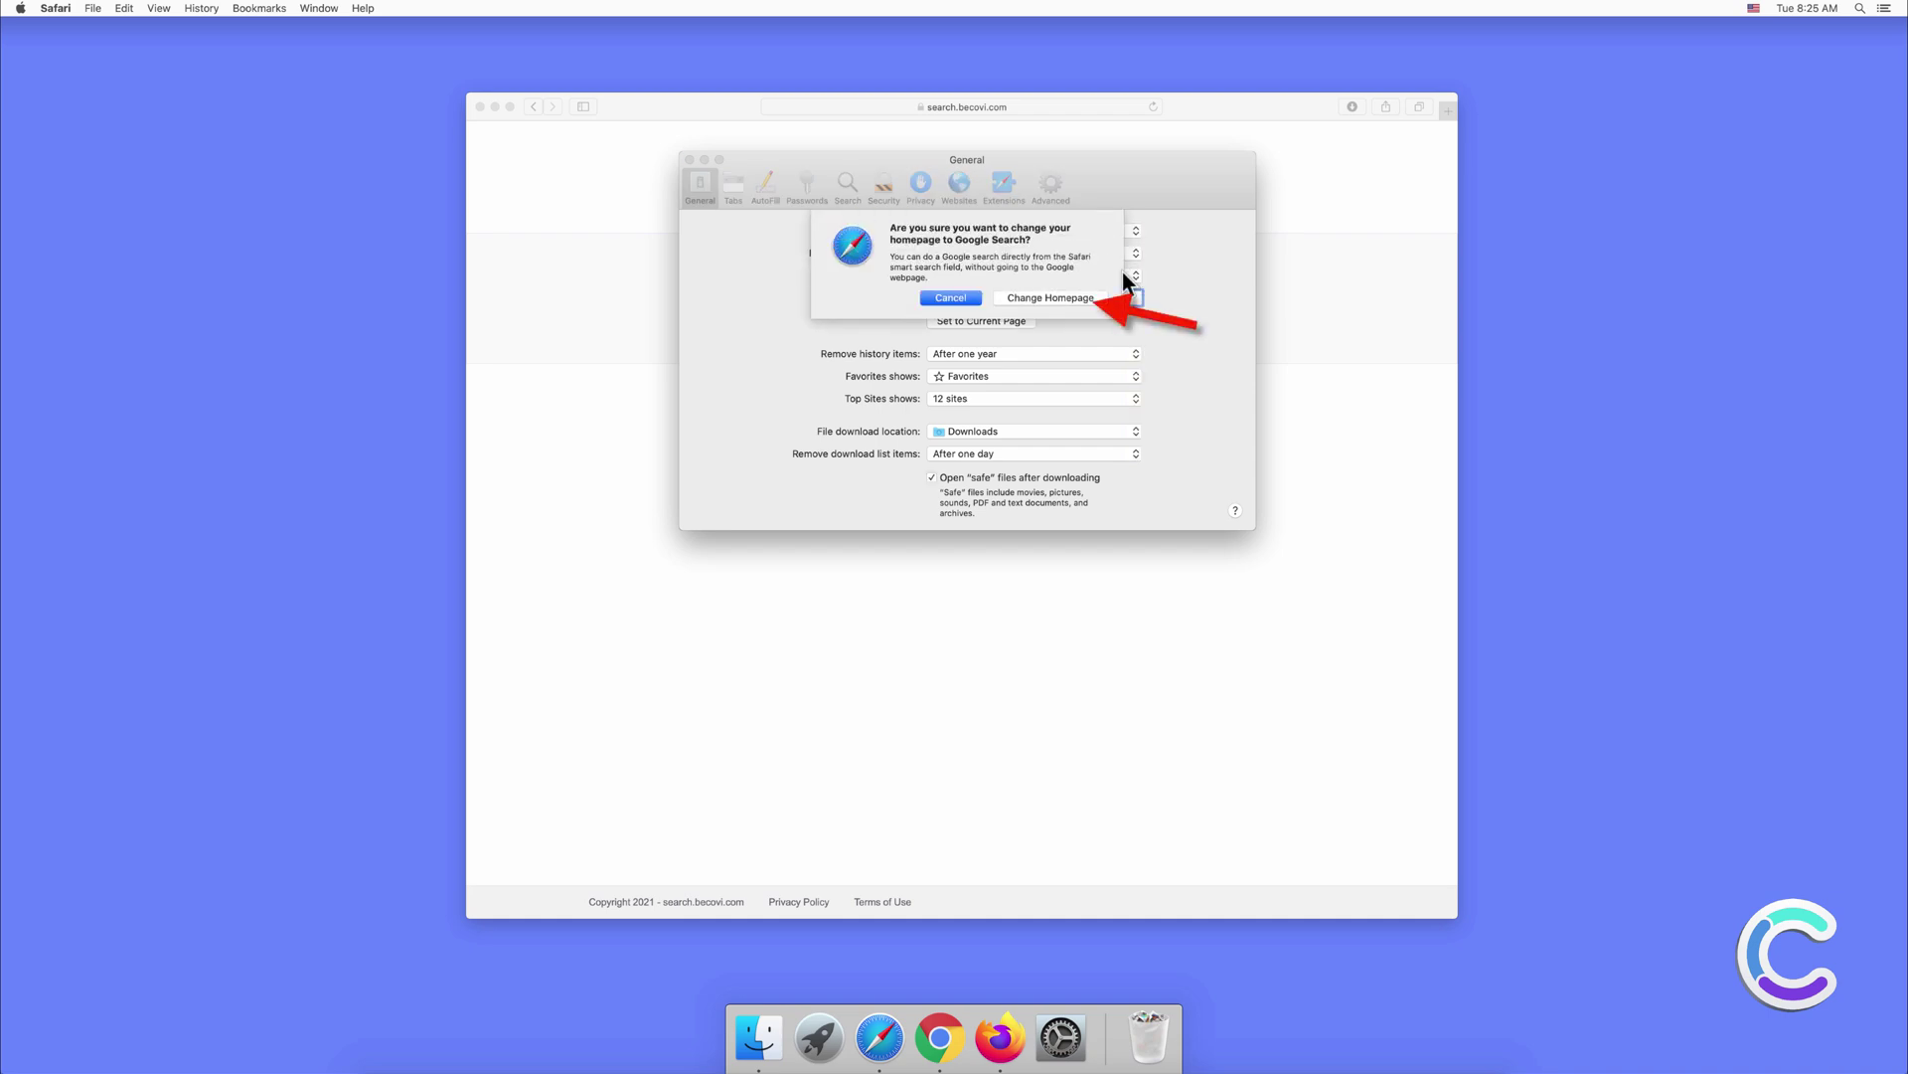
click(1073, 296)
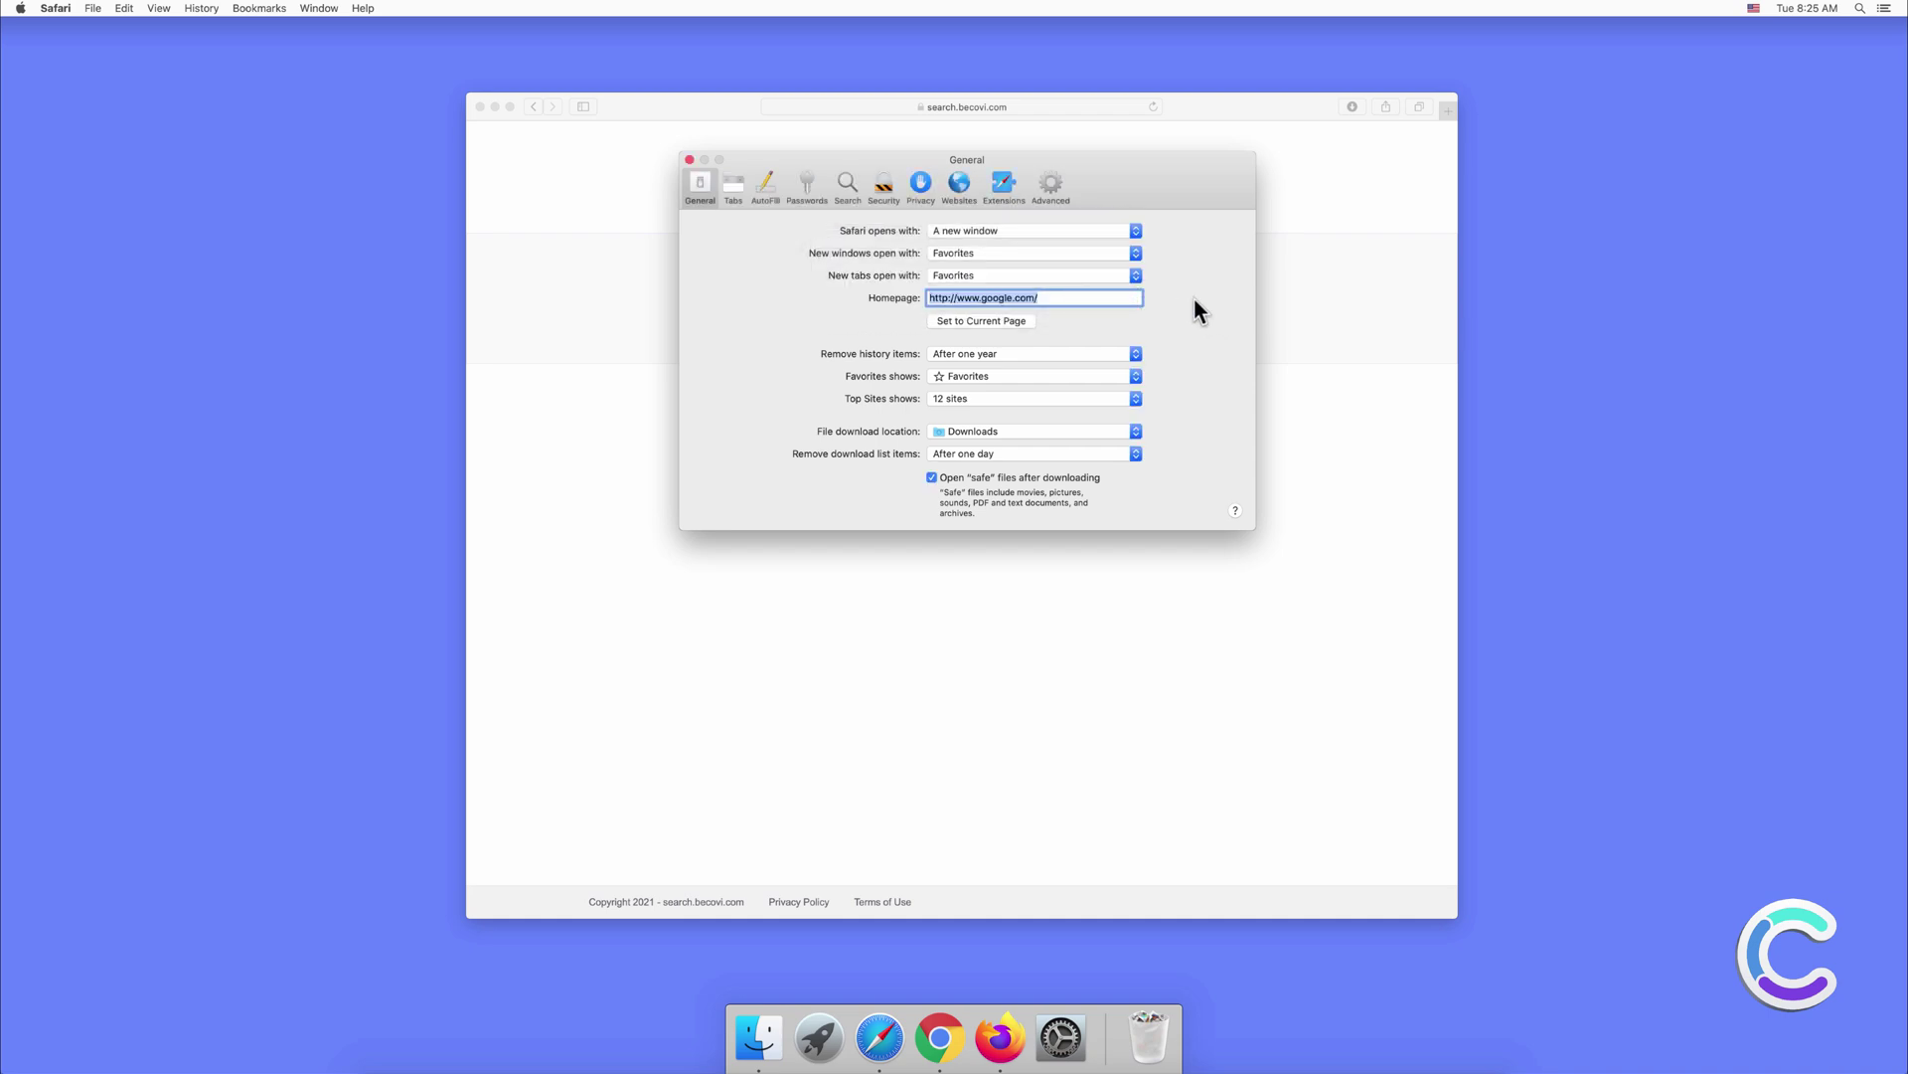
Close Safari's preferences, check a new tab loads Google, then close Safari
click(689, 160)
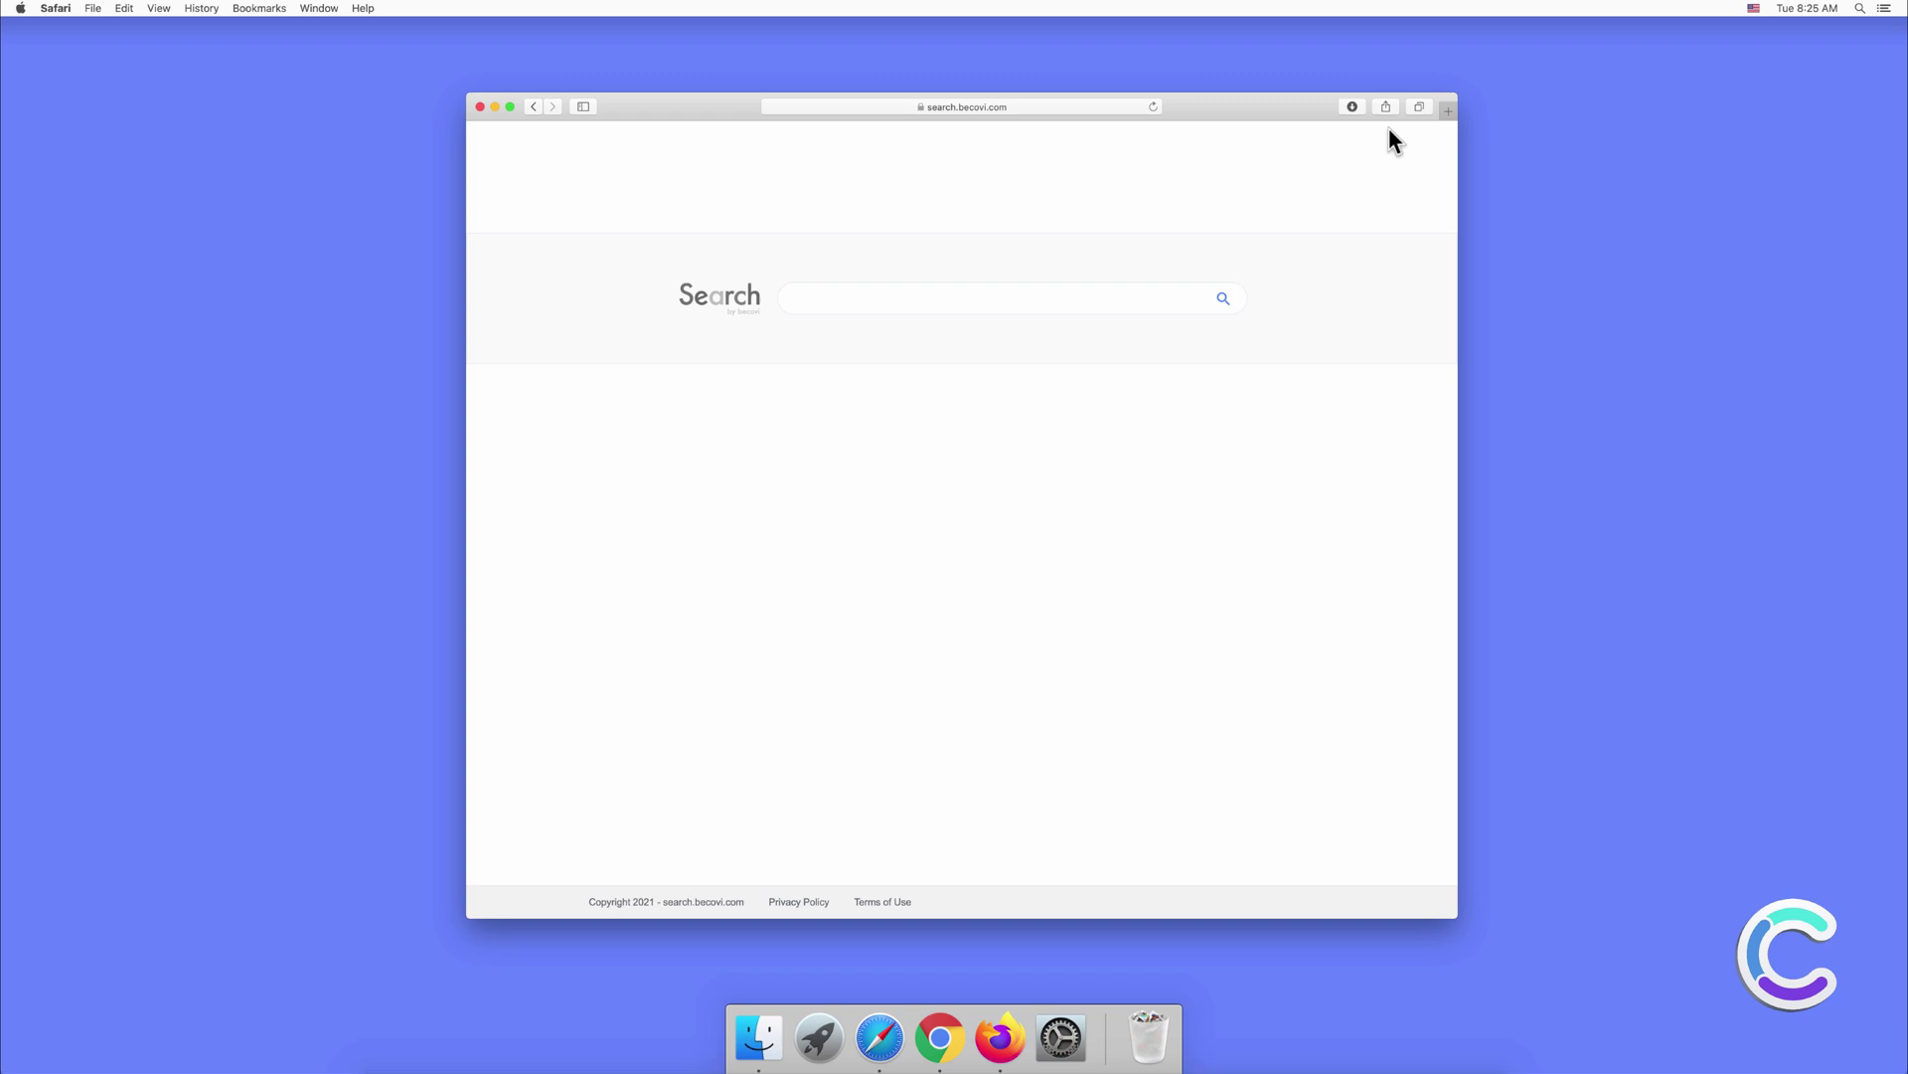
click(1448, 109)
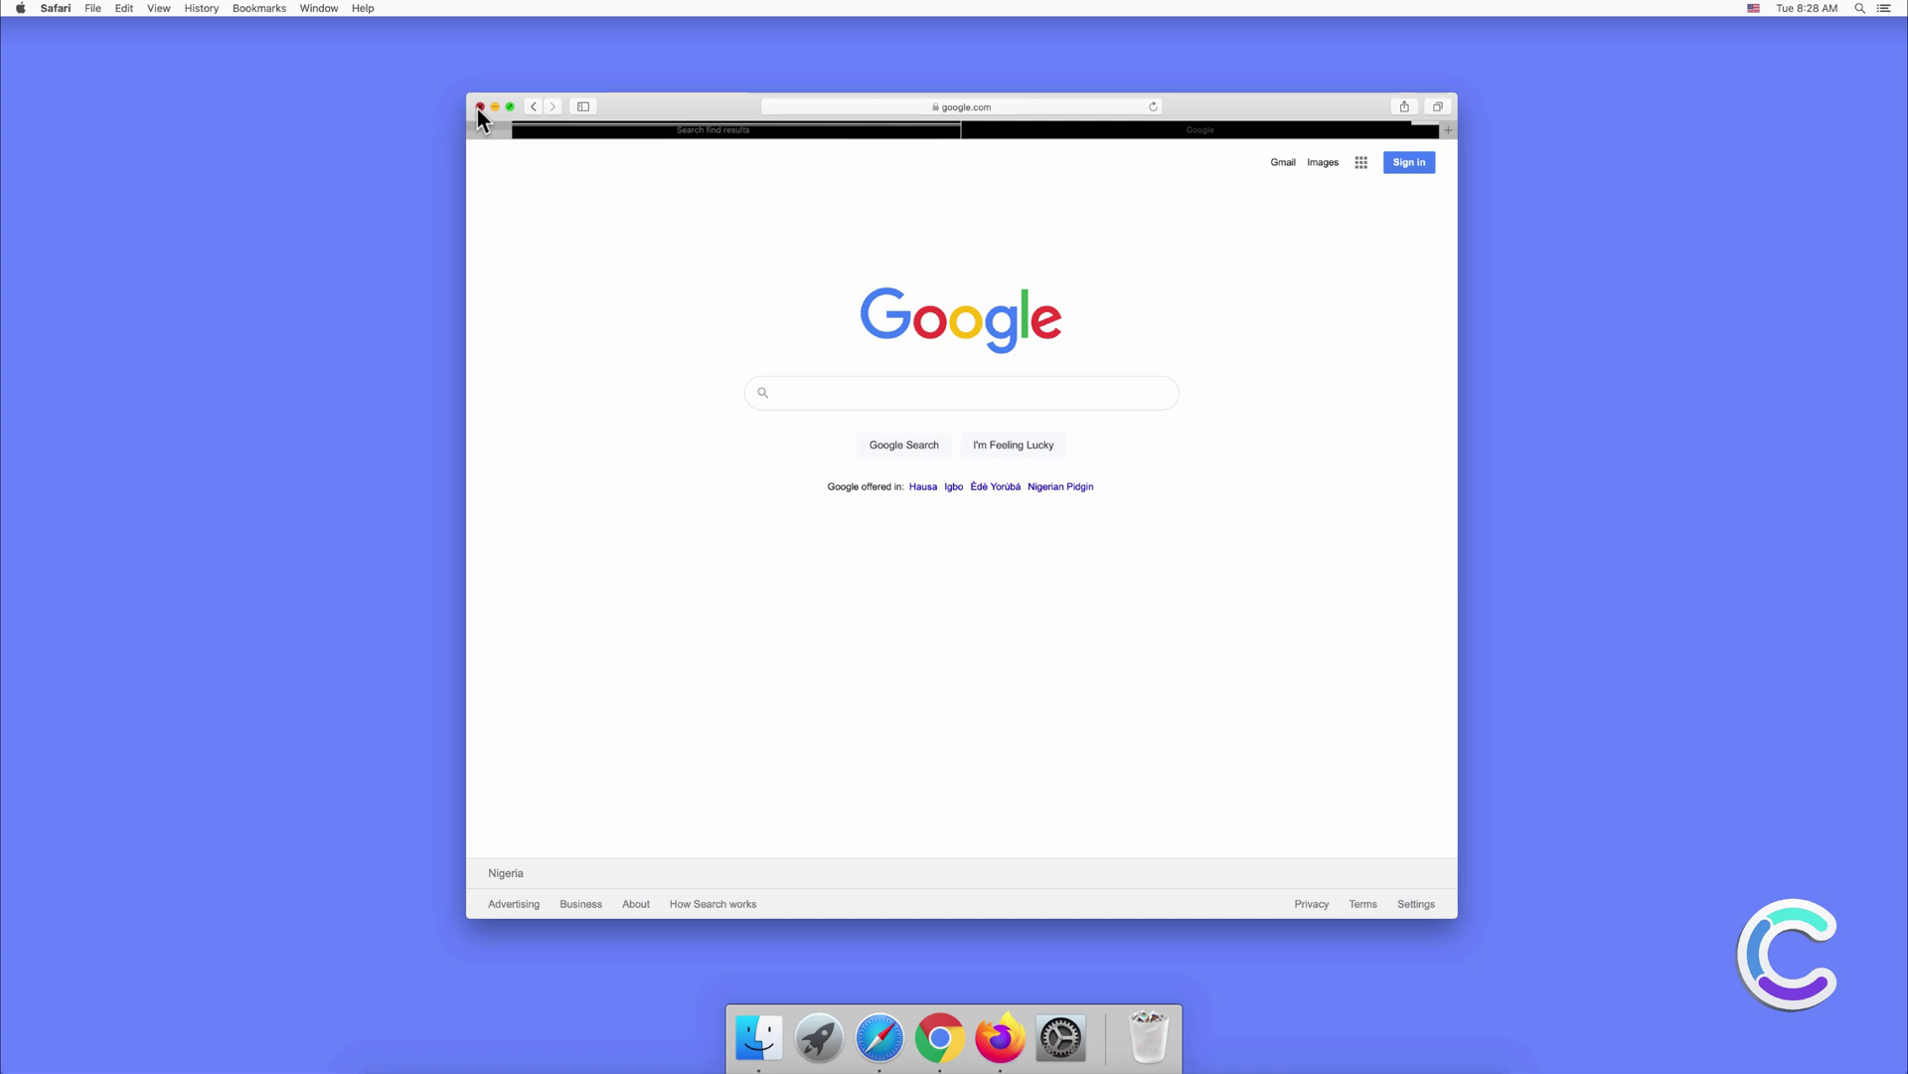
click(480, 108)
Launch Chrome and open its Extensions page, confirming no extensions are installed
click(939, 1037)
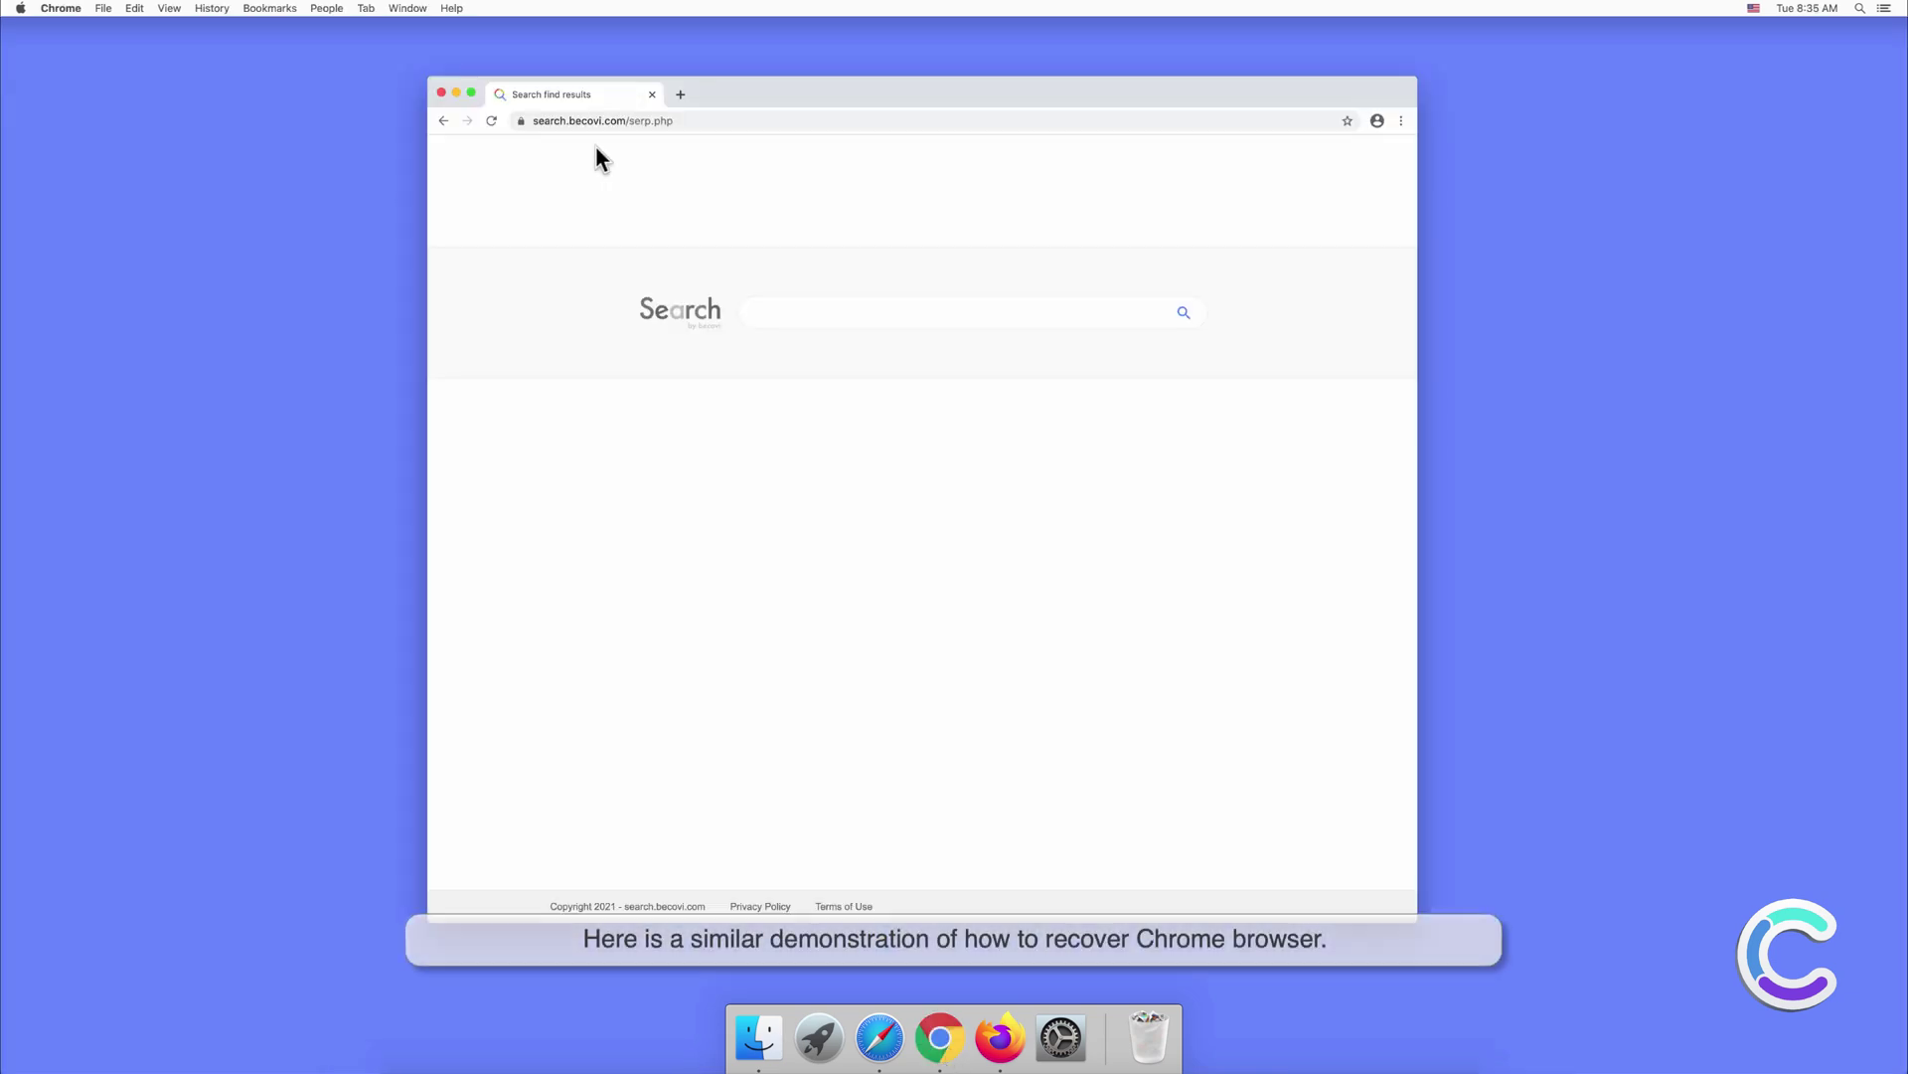
click(1401, 121)
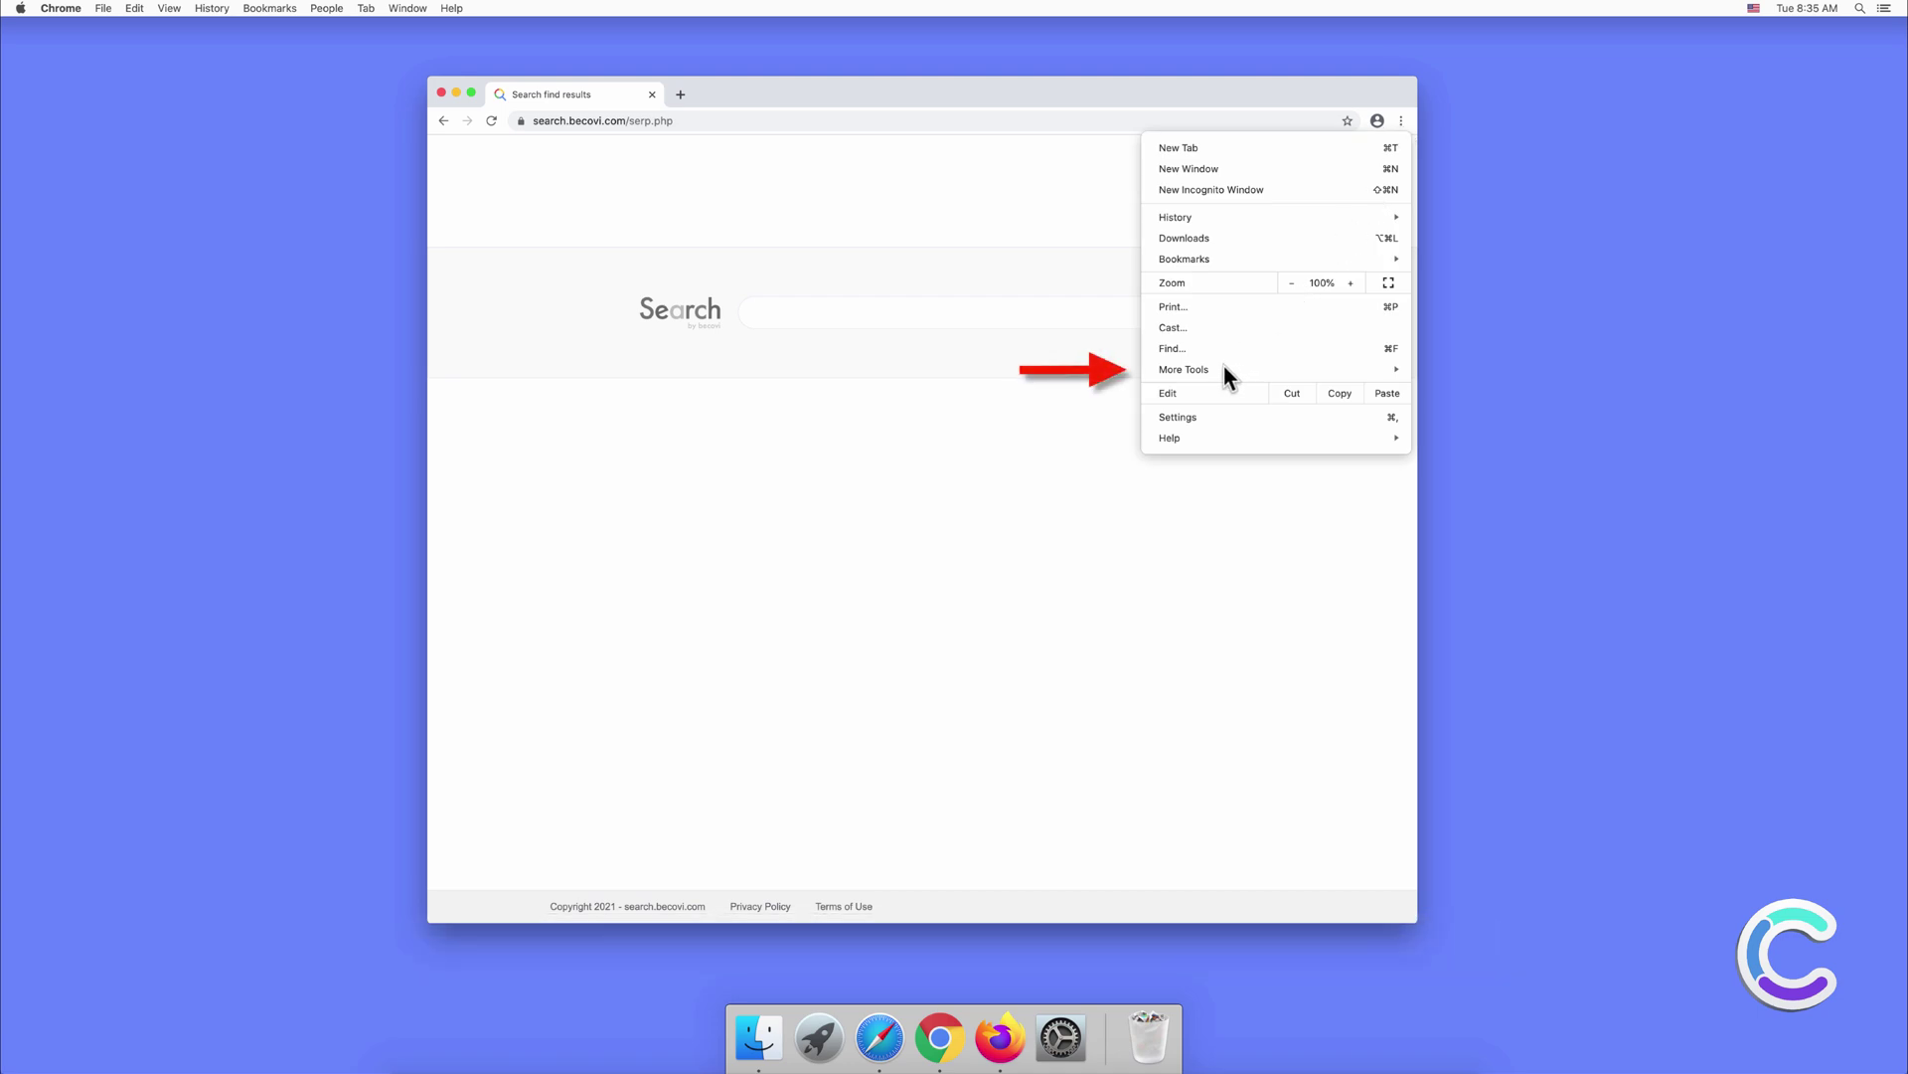
mouse_move(1223, 366)
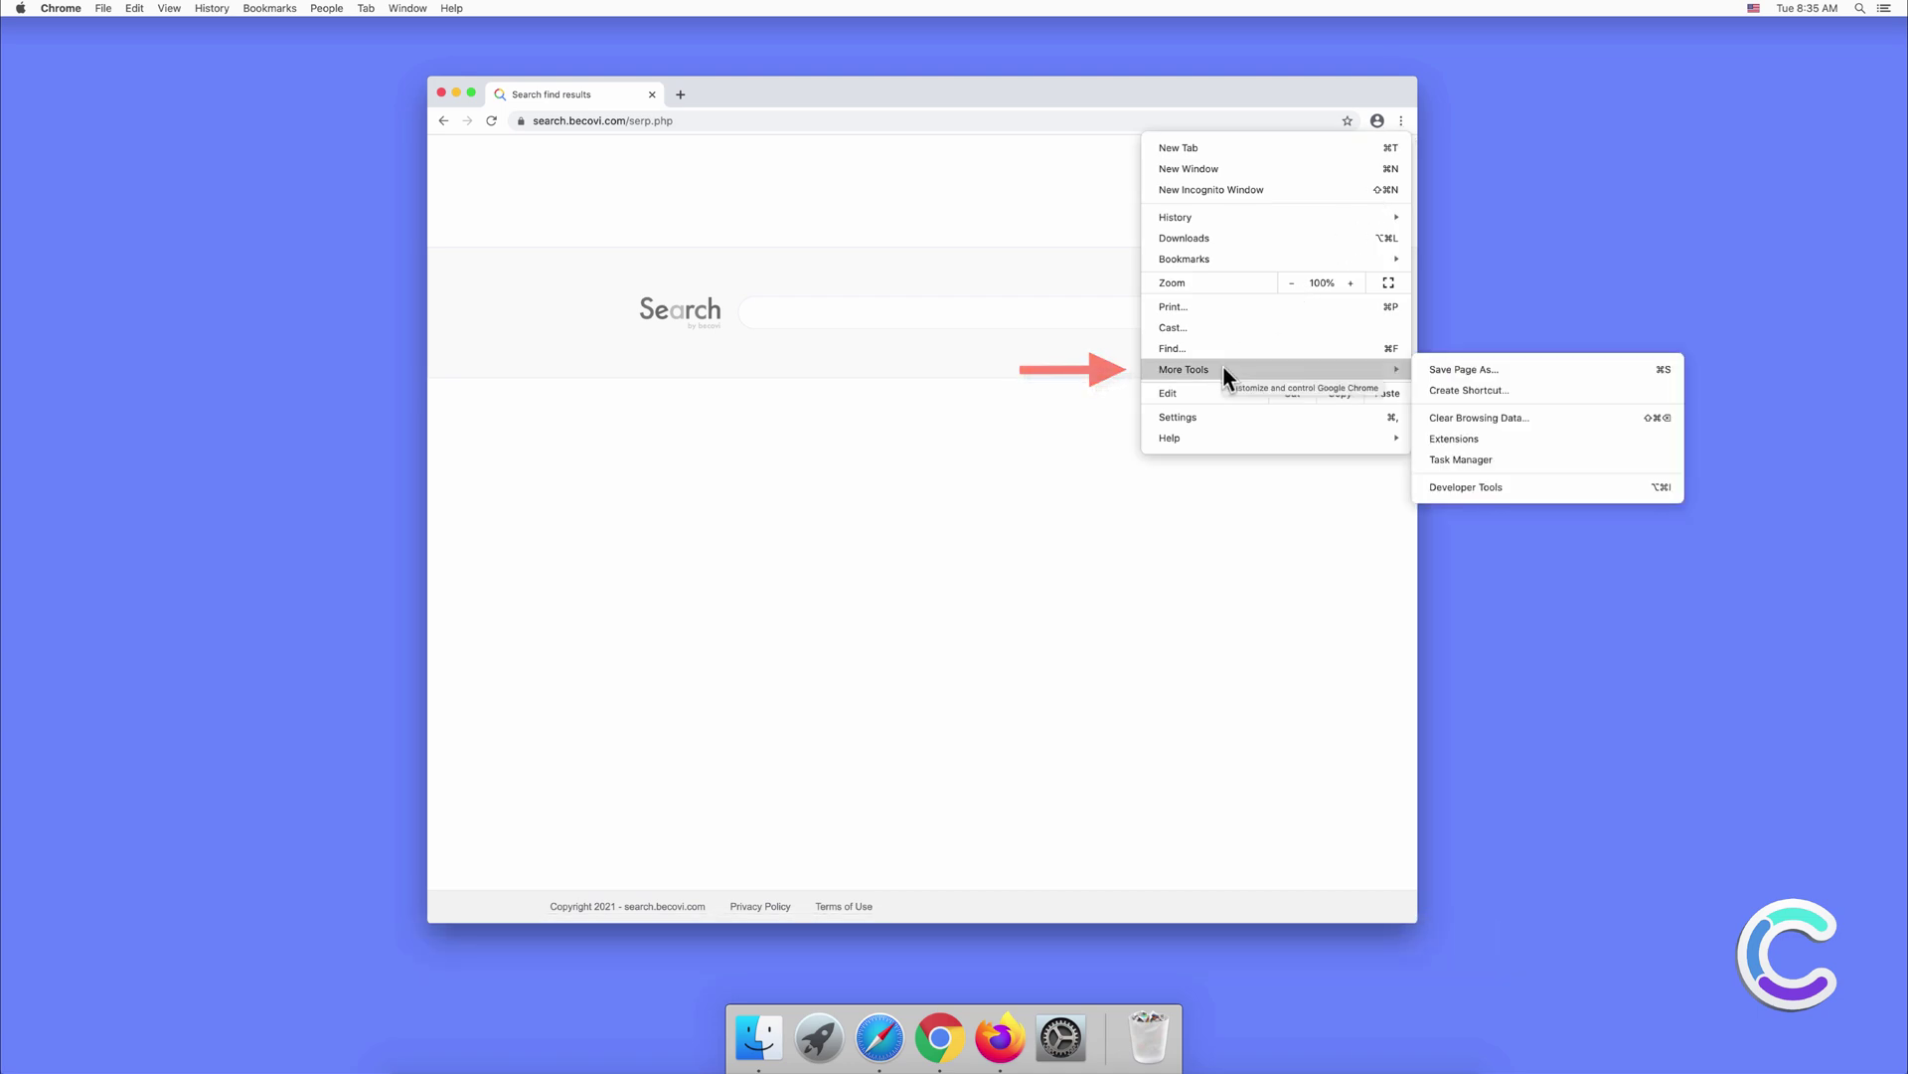
click(1441, 439)
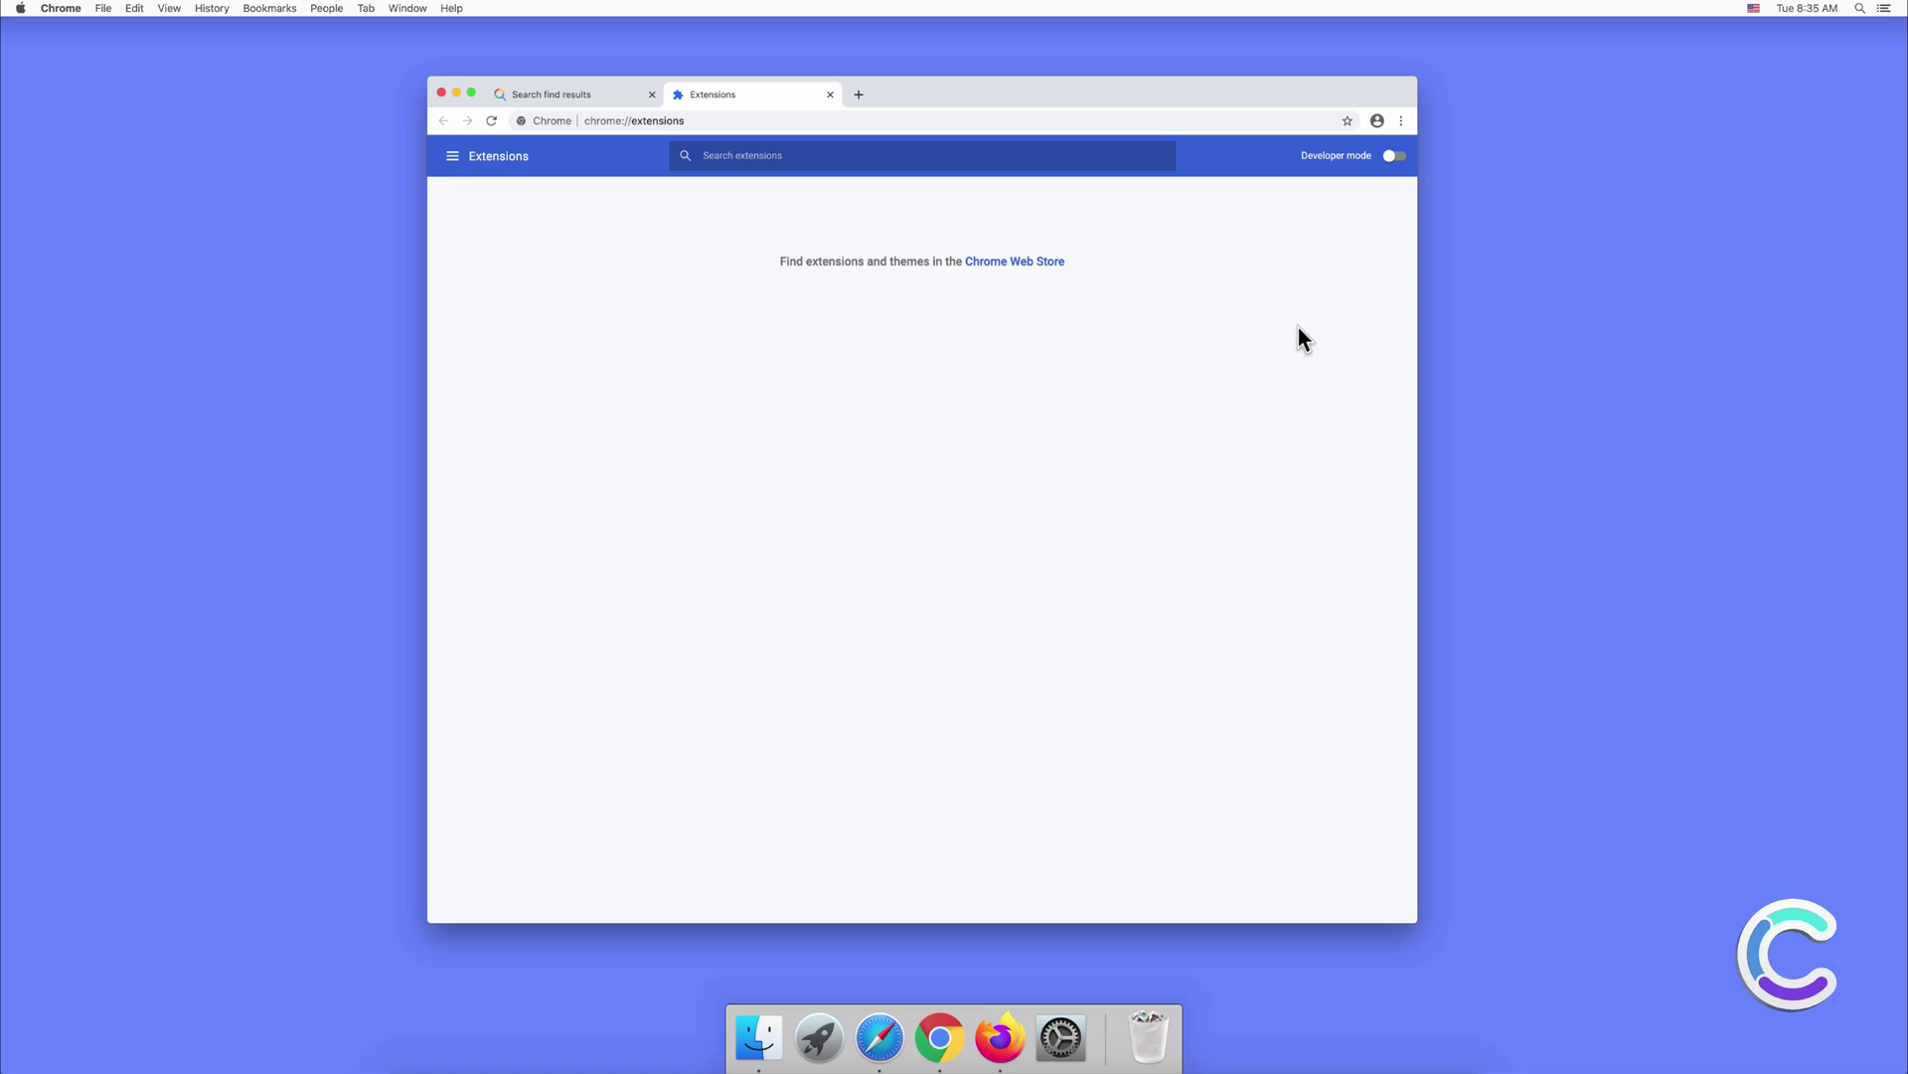
click(1401, 120)
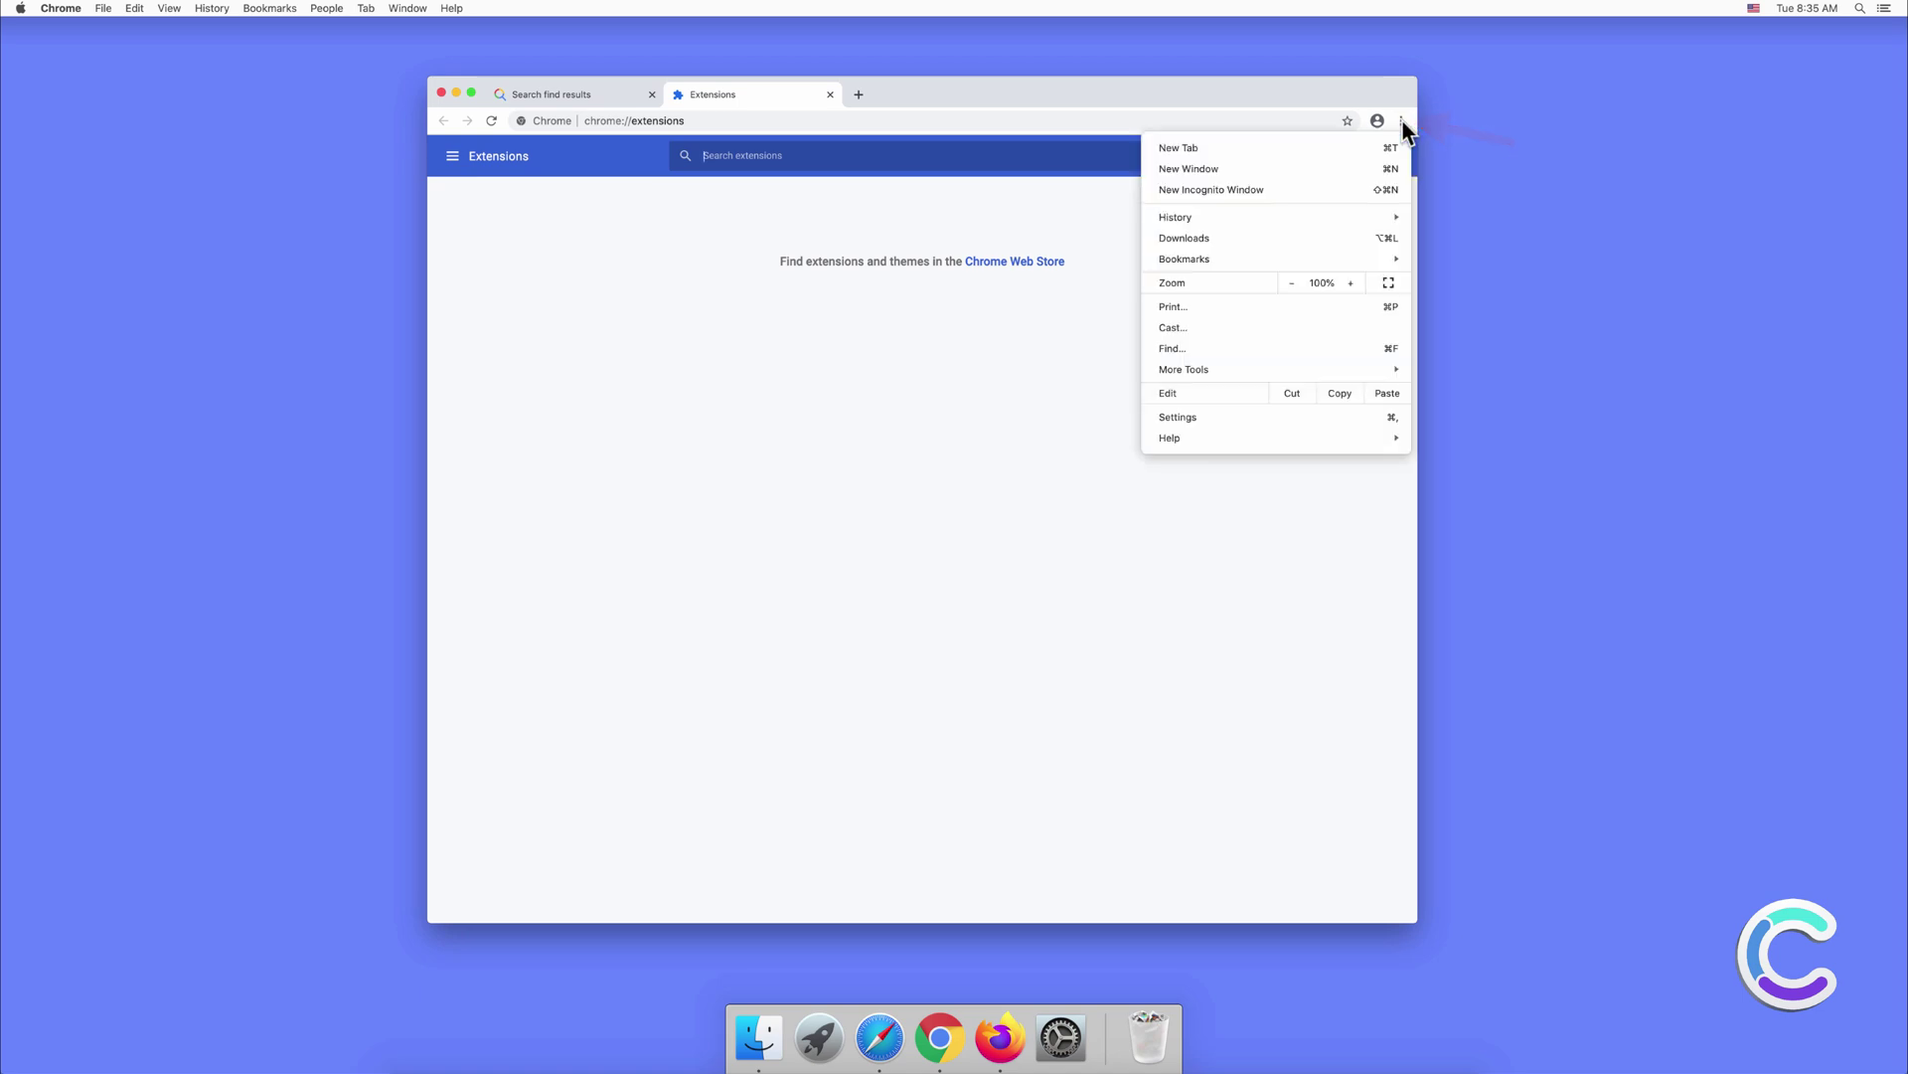
In Chrome Settings, switch the address-bar search engine from search.becovi.com to Google
click(1249, 421)
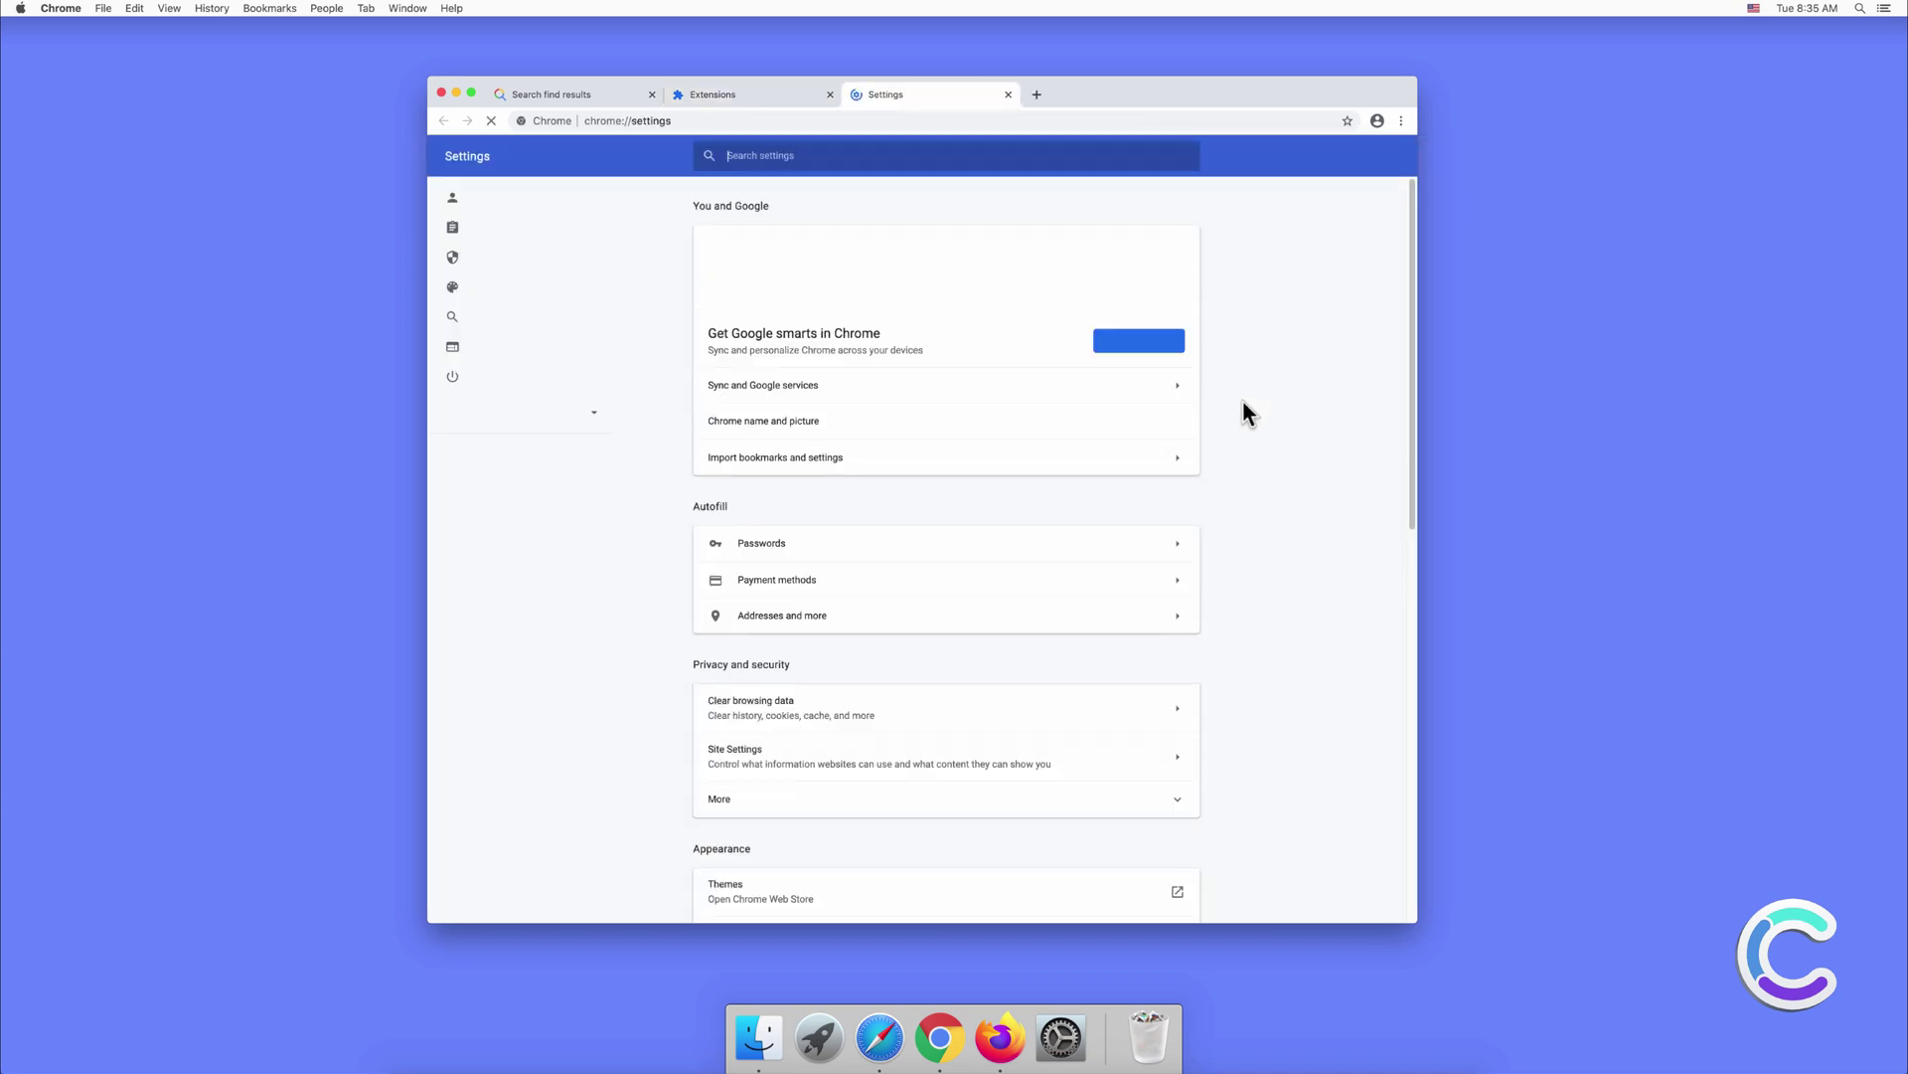
scroll(1253, 393, down, 10)
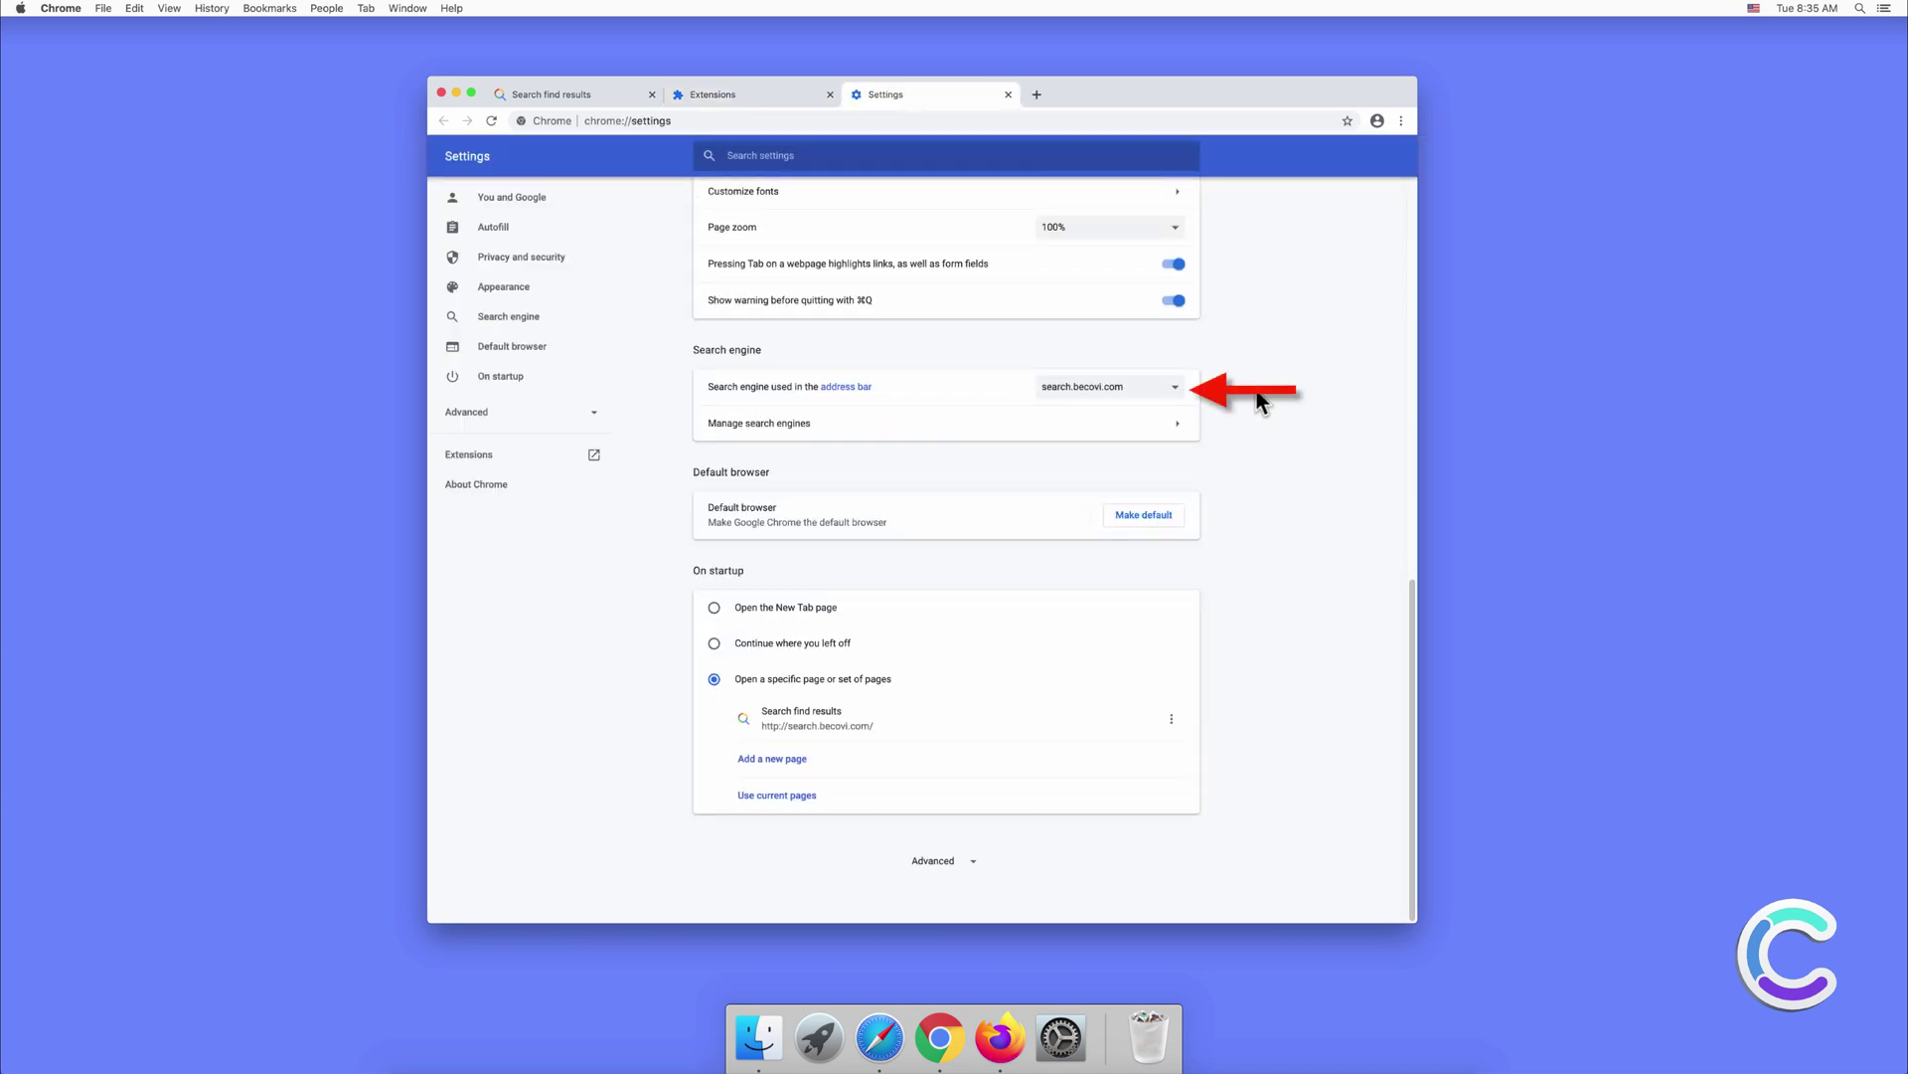
click(1175, 386)
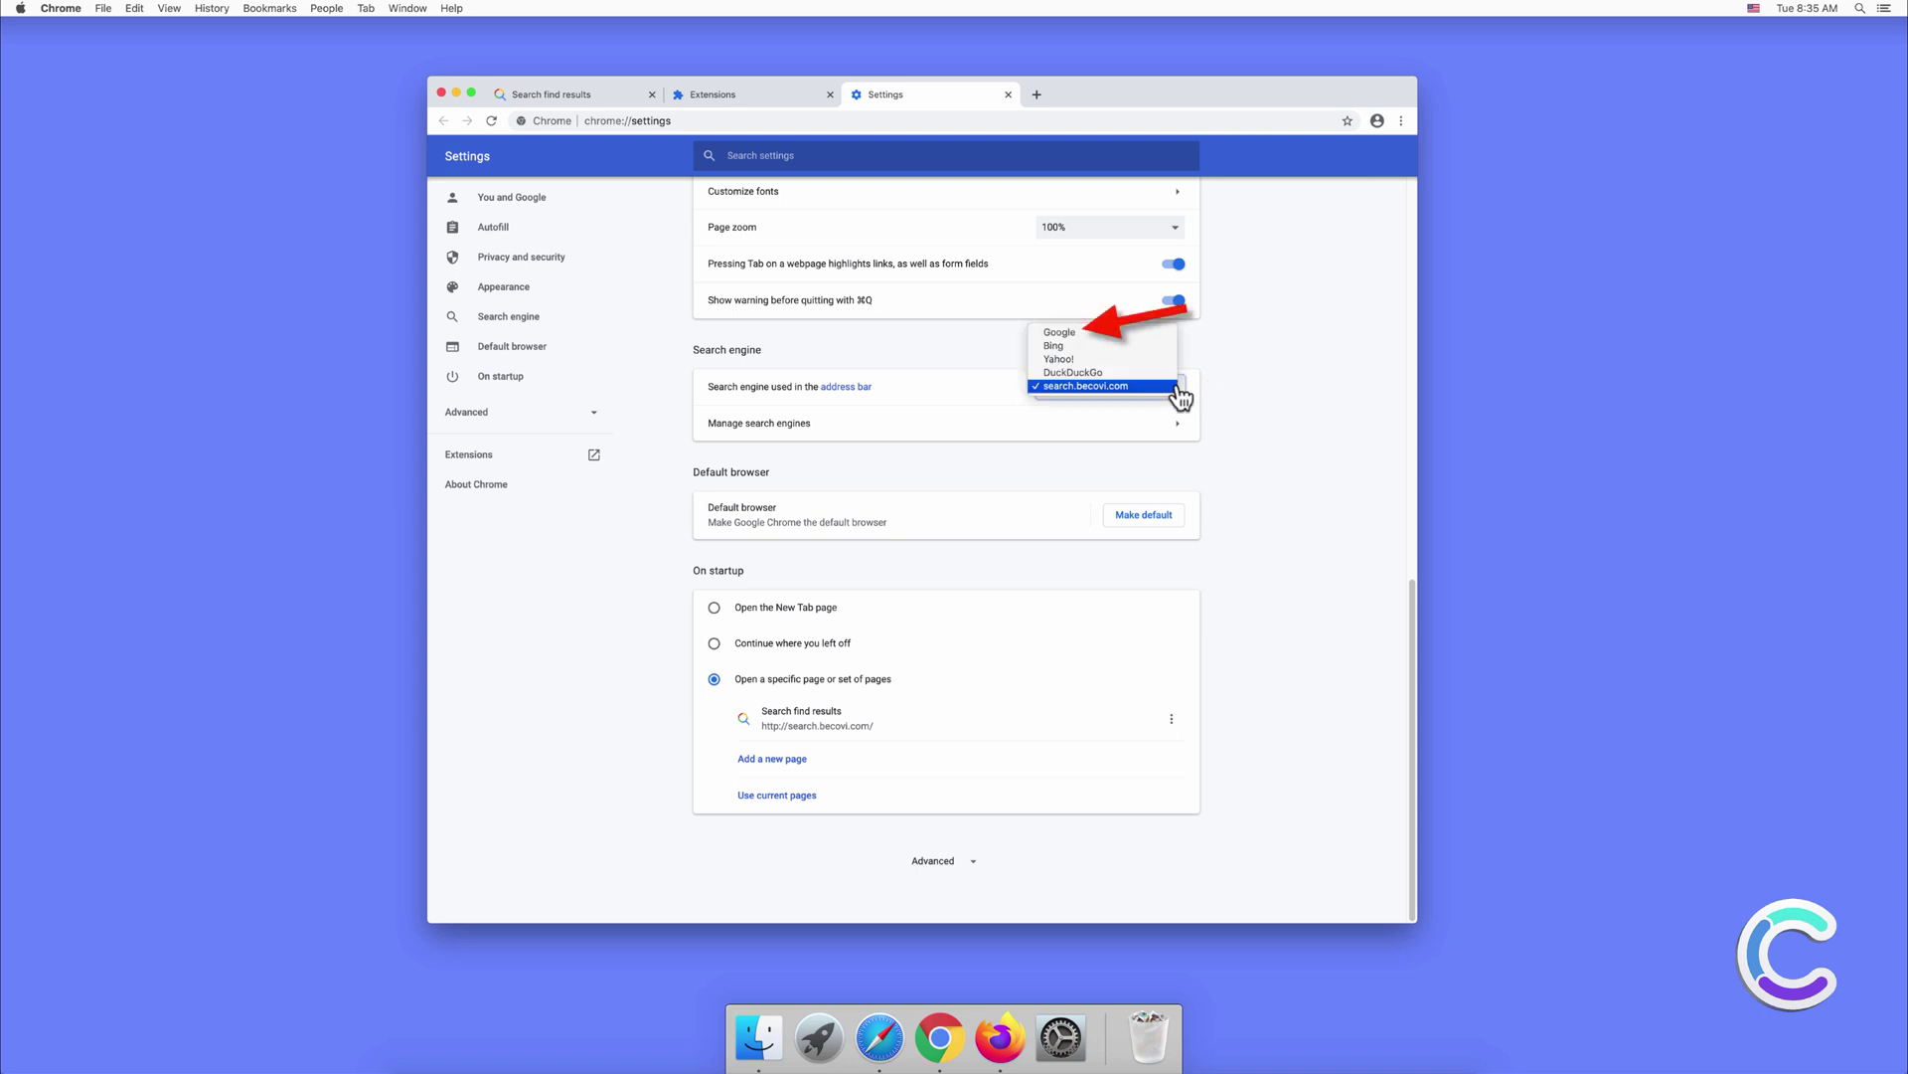
click(1066, 334)
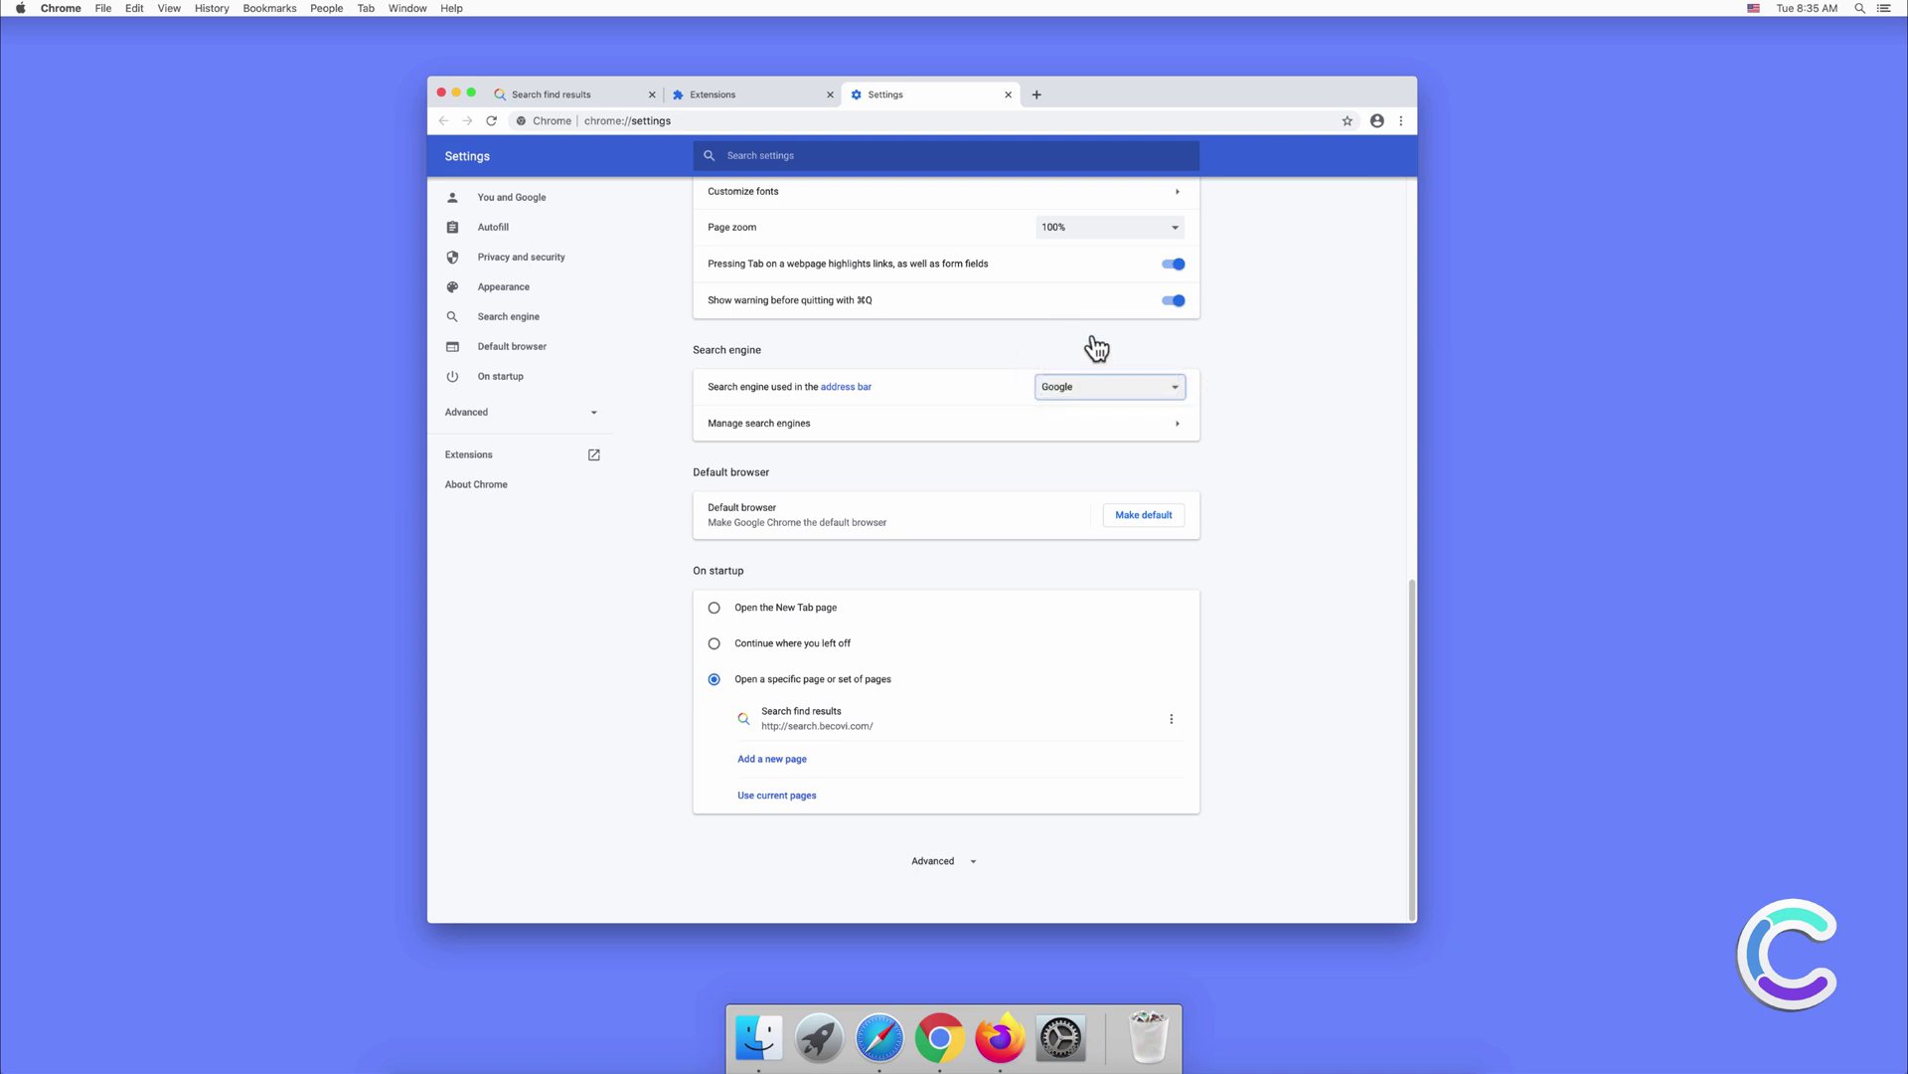
click(1173, 724)
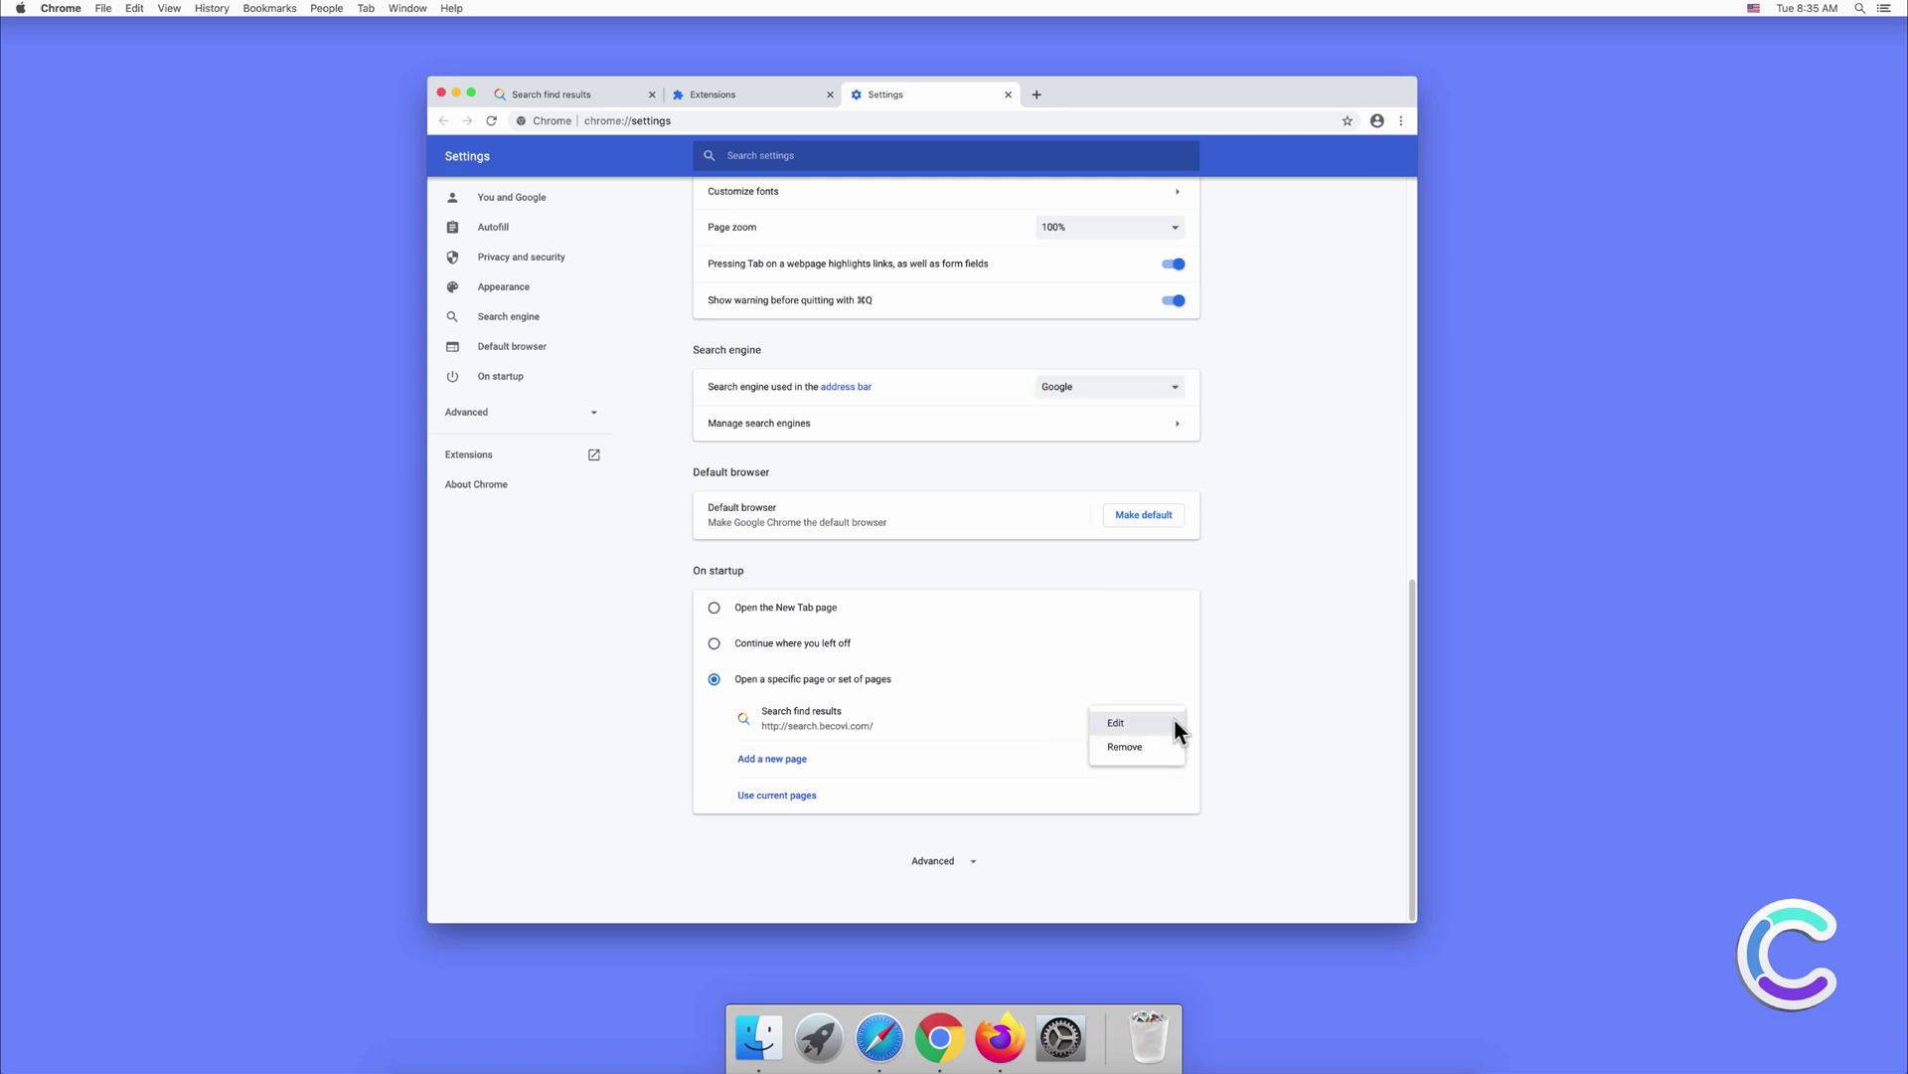
click(1176, 727)
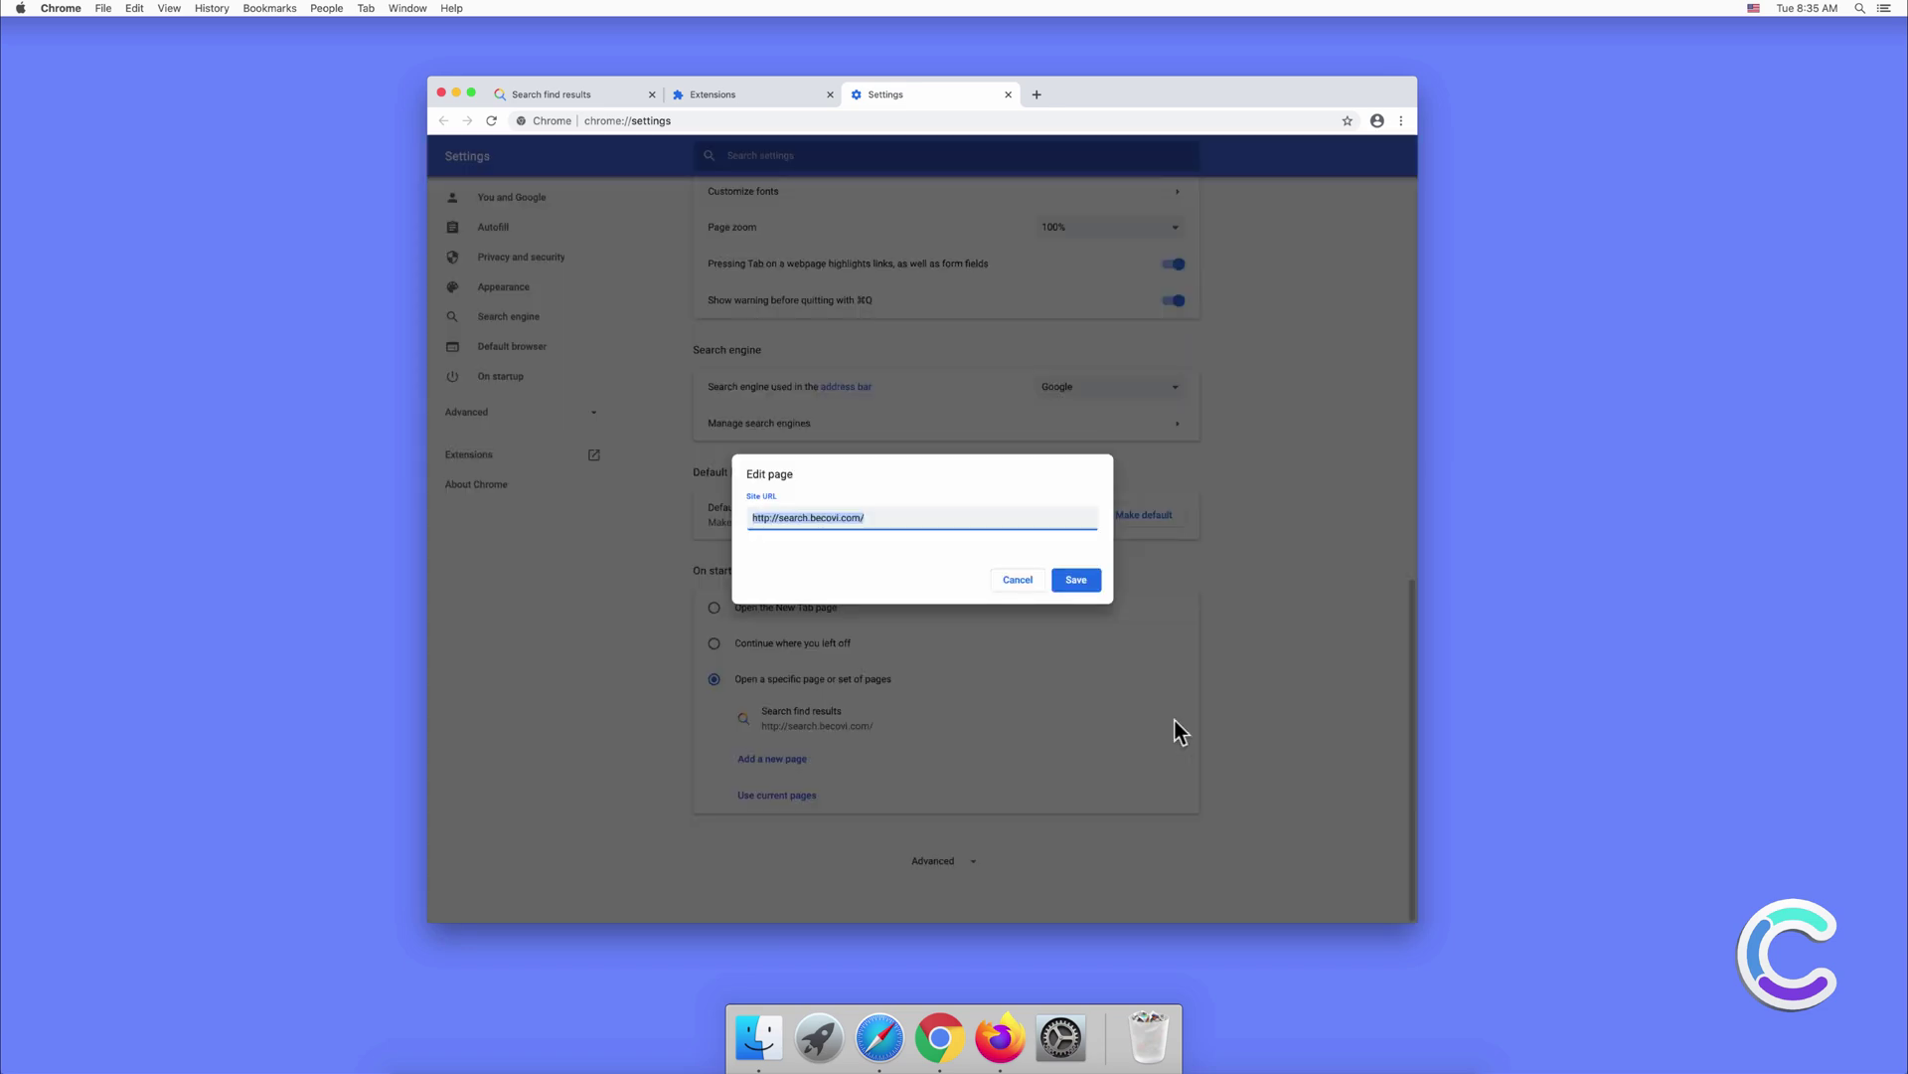
click(885, 515)
drag(866, 517, 752, 517)
key(Tab)
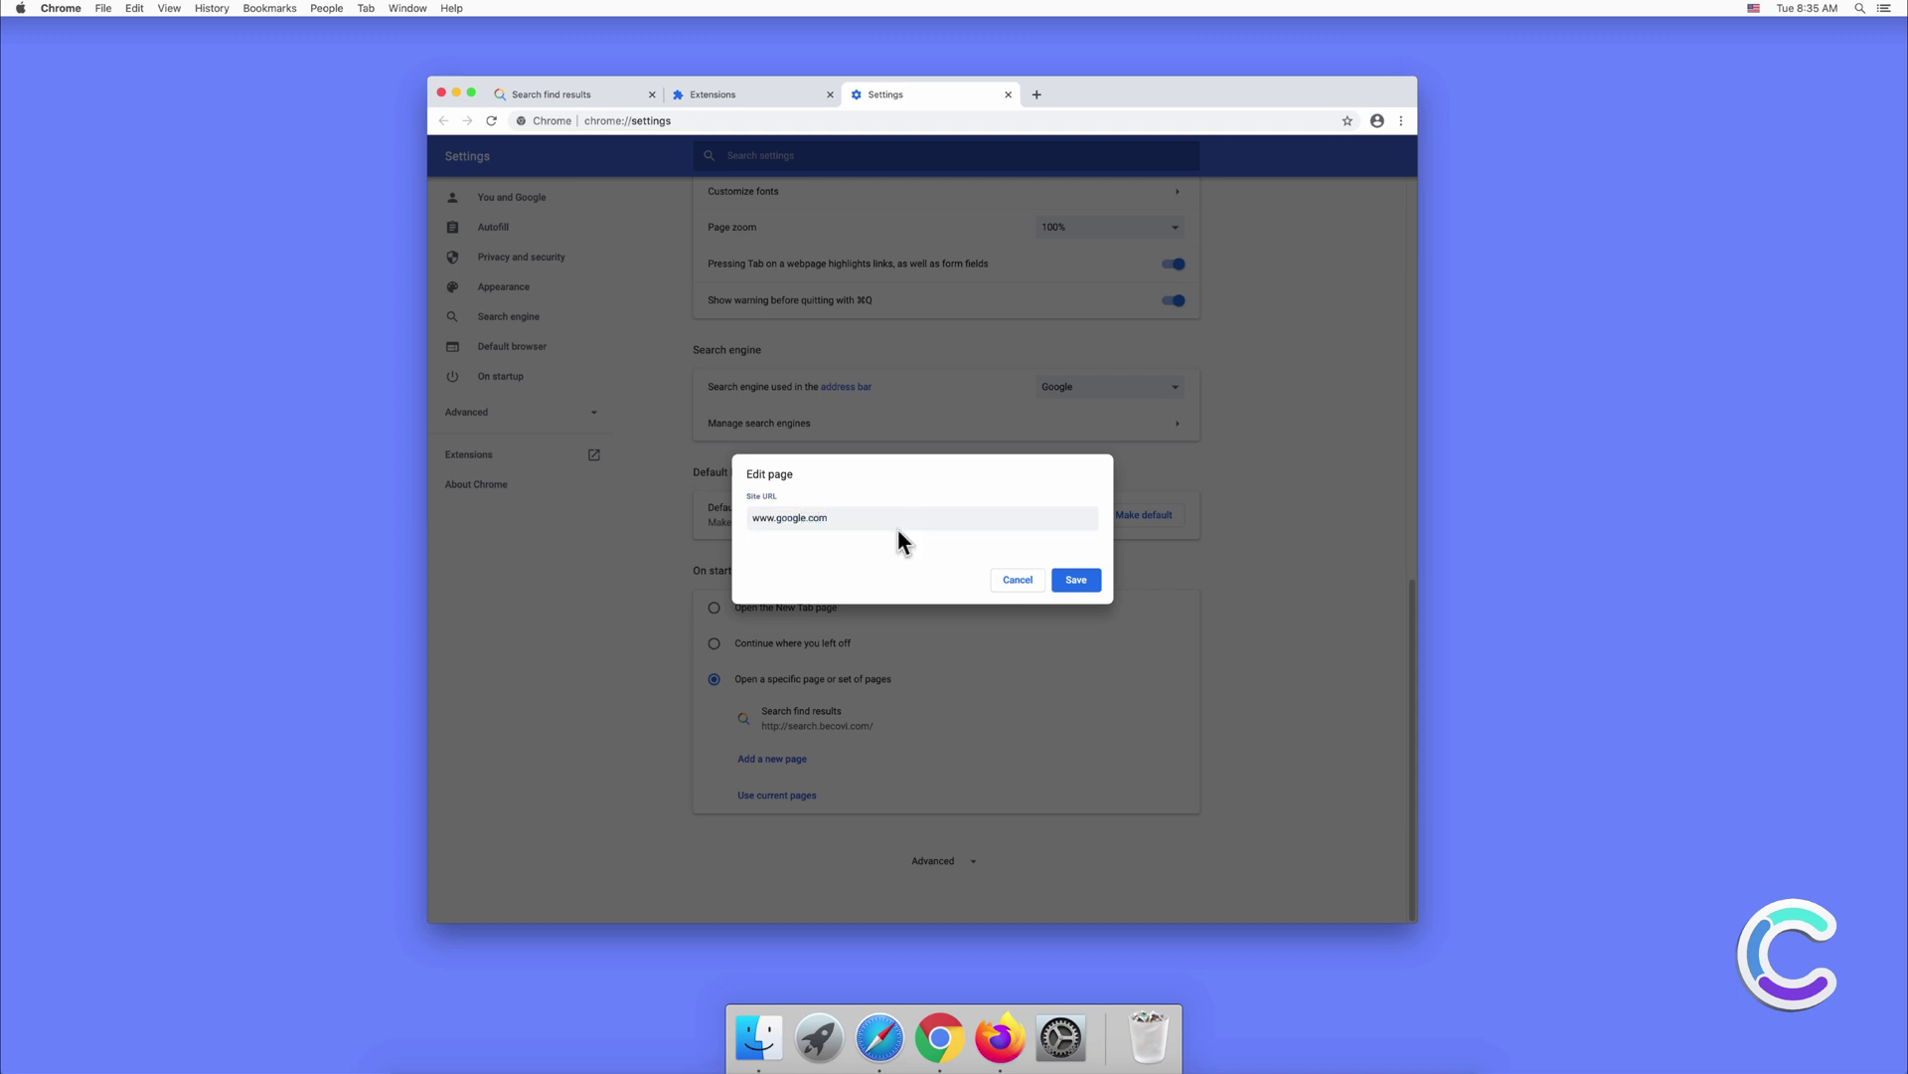
click(1065, 577)
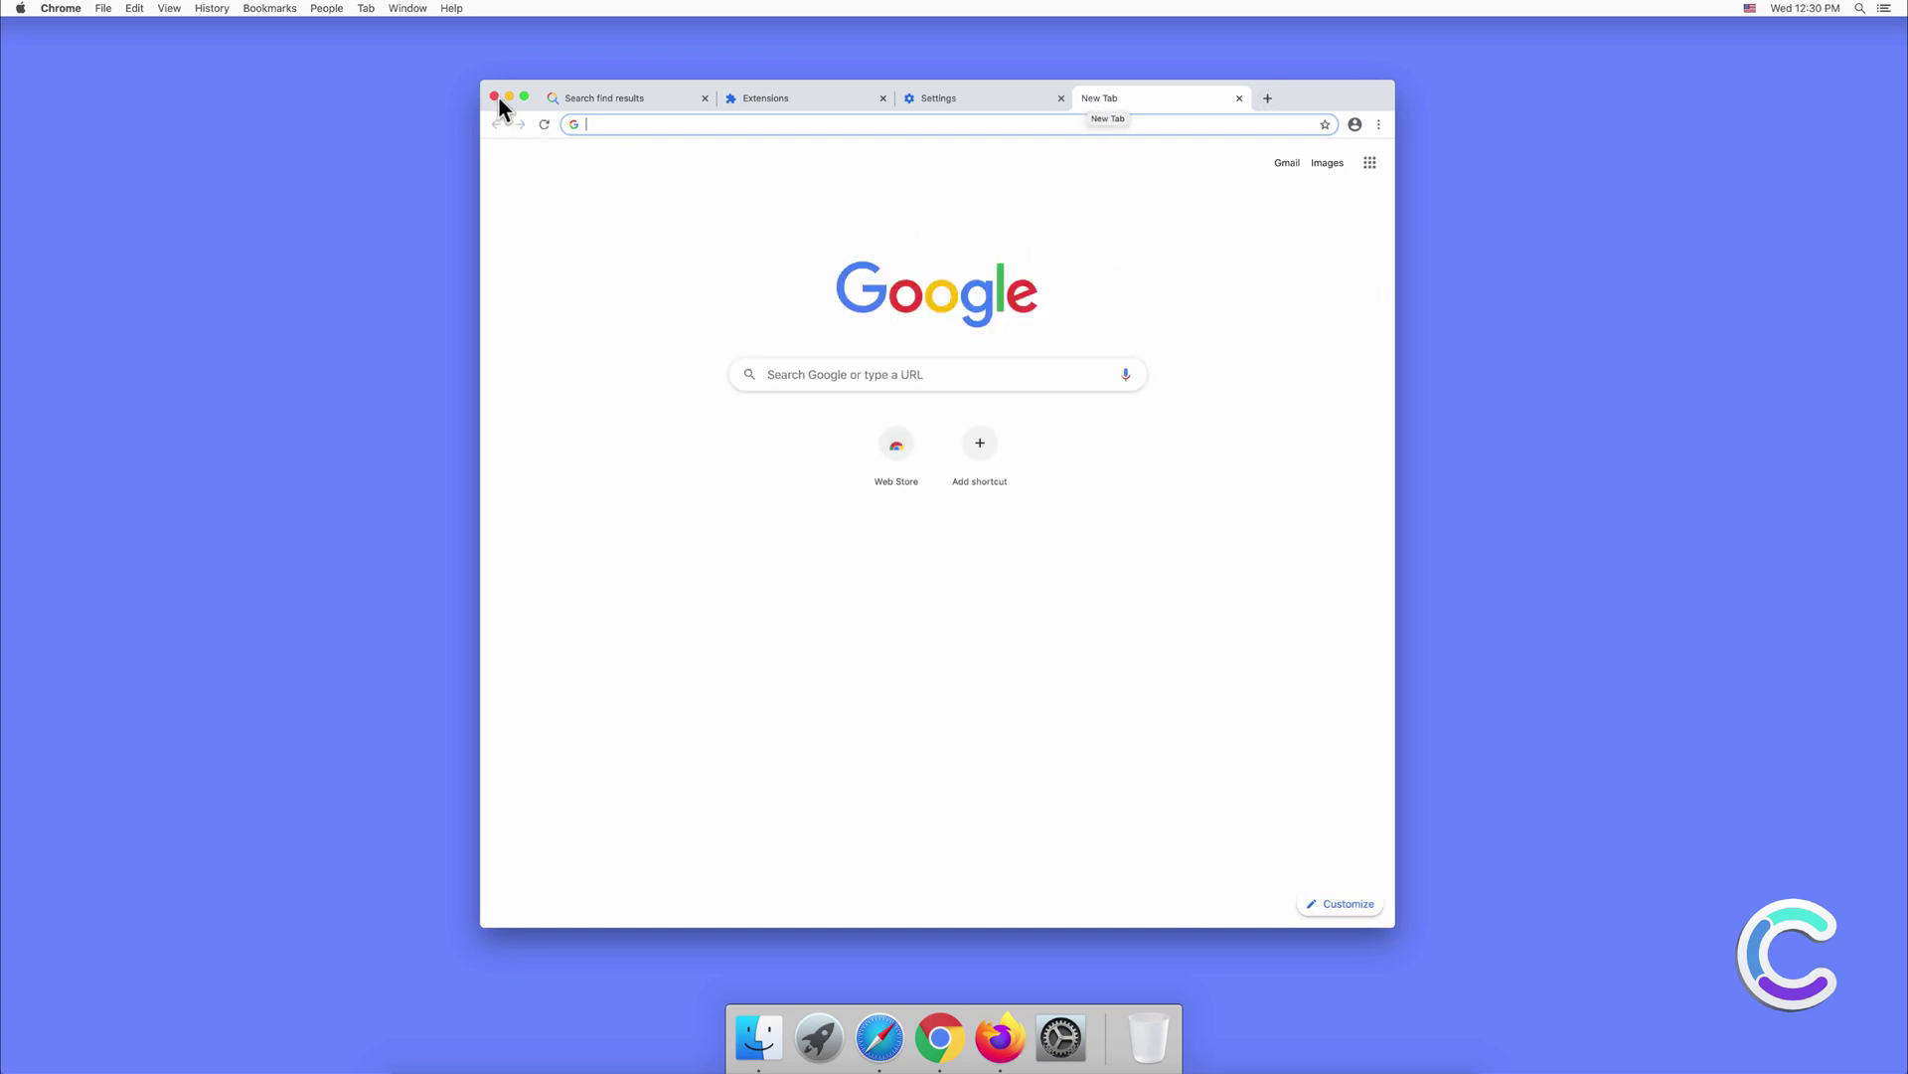
Close Chrome, launch Firefox and open the Add-ons Manager to review installed extensions
click(495, 95)
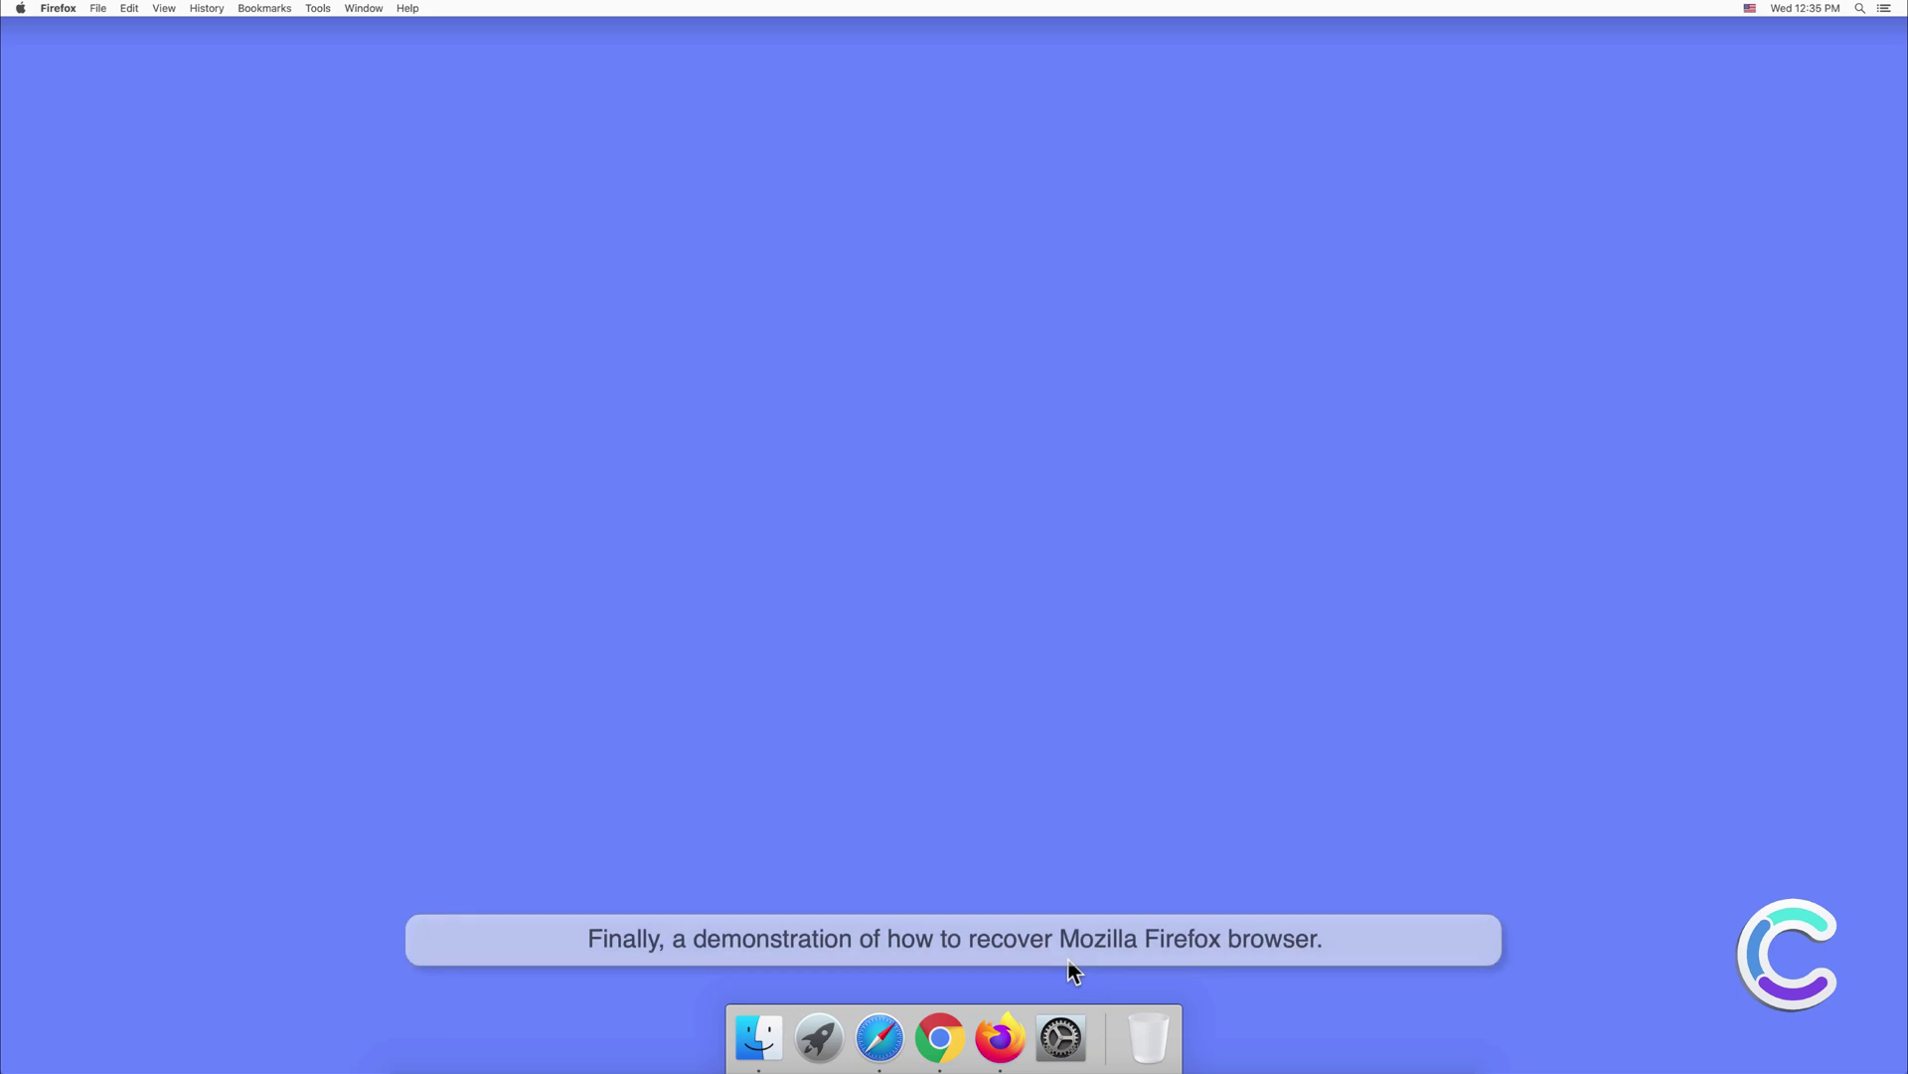
click(1002, 1041)
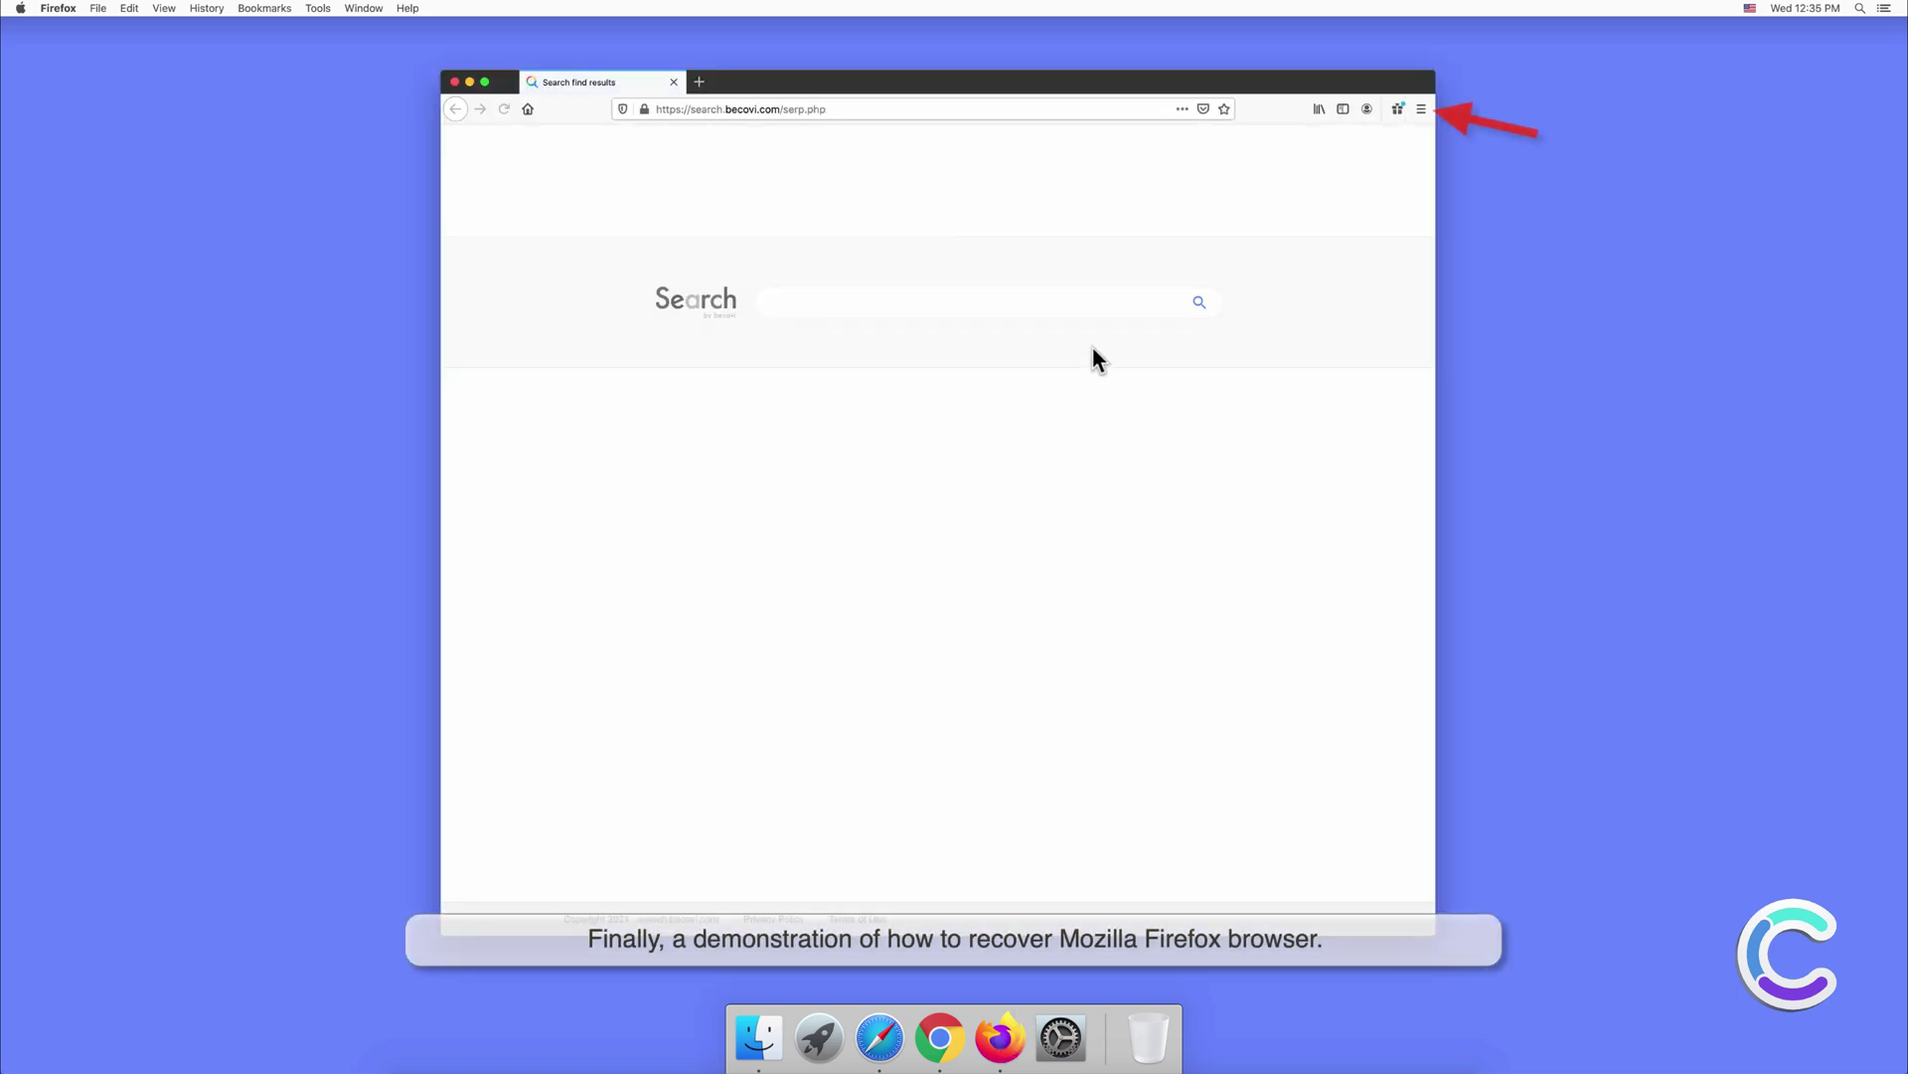
click(1421, 109)
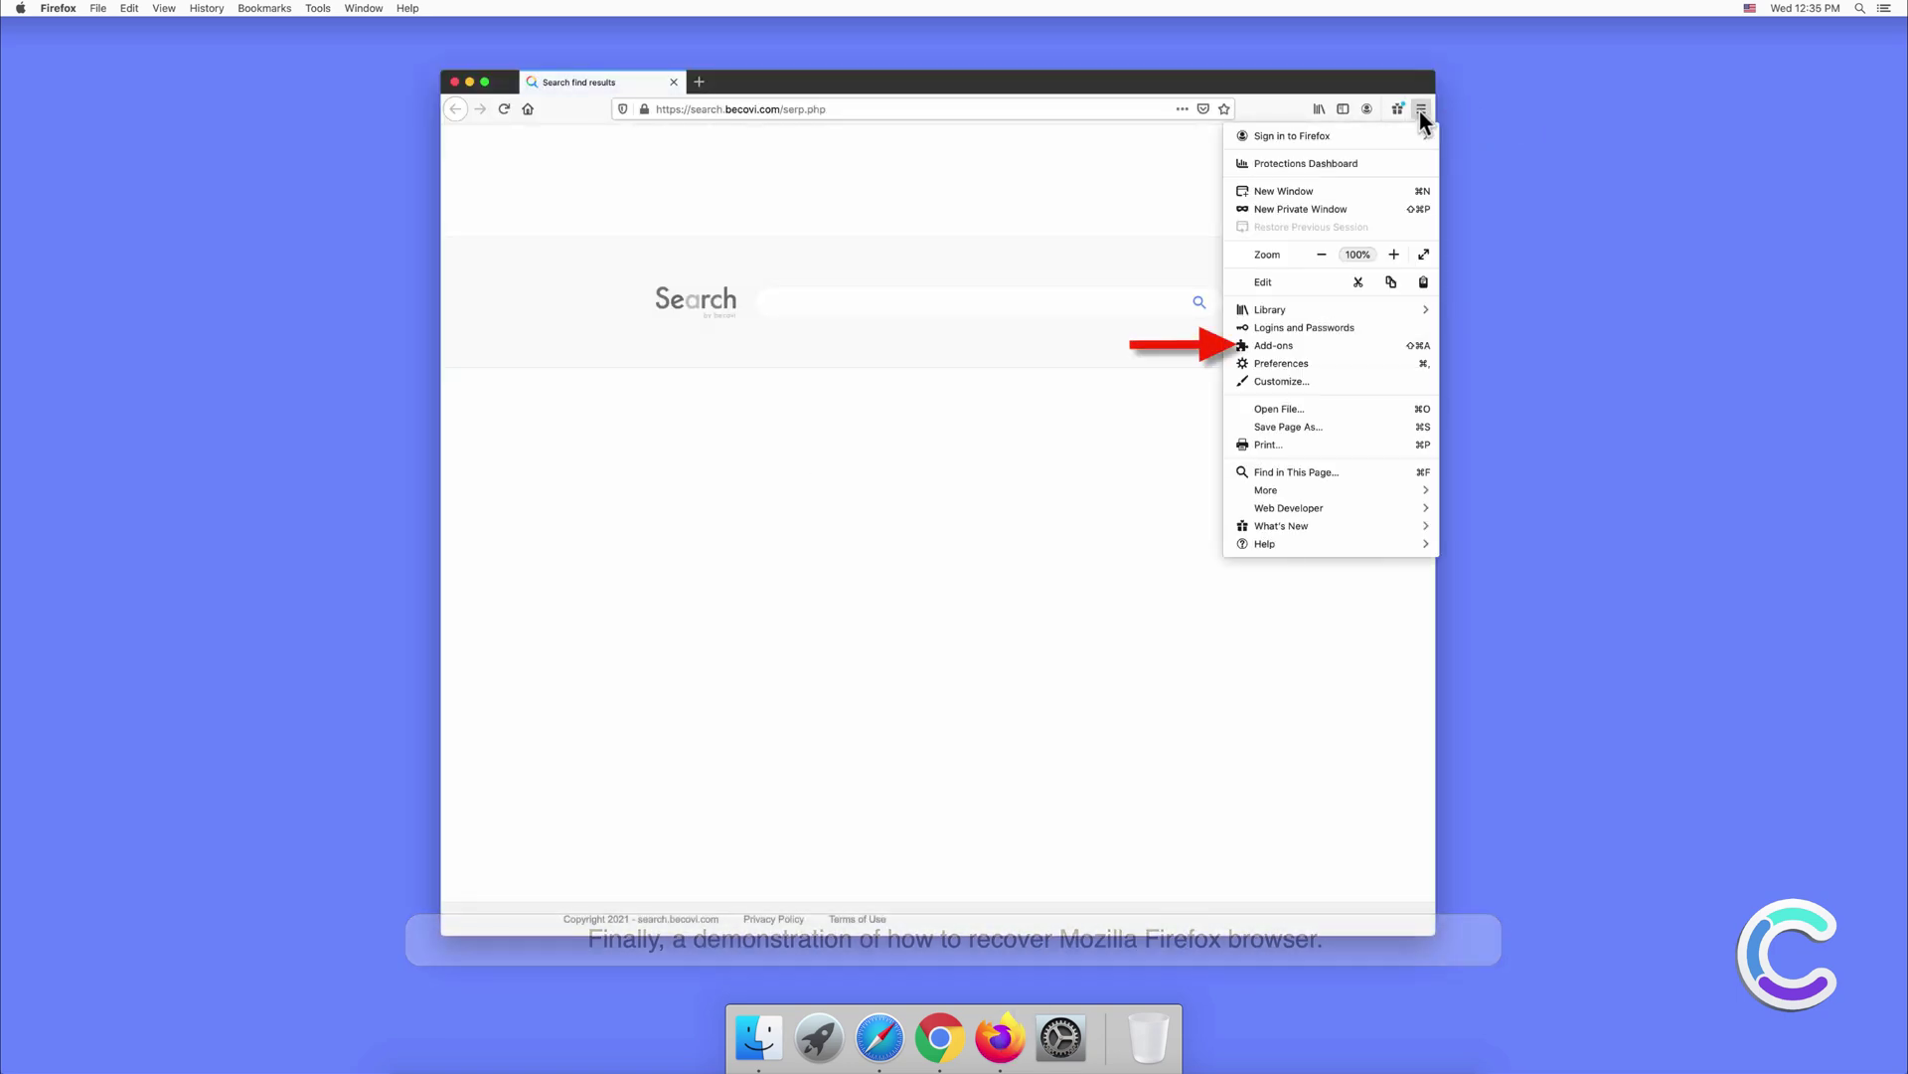
click(1273, 345)
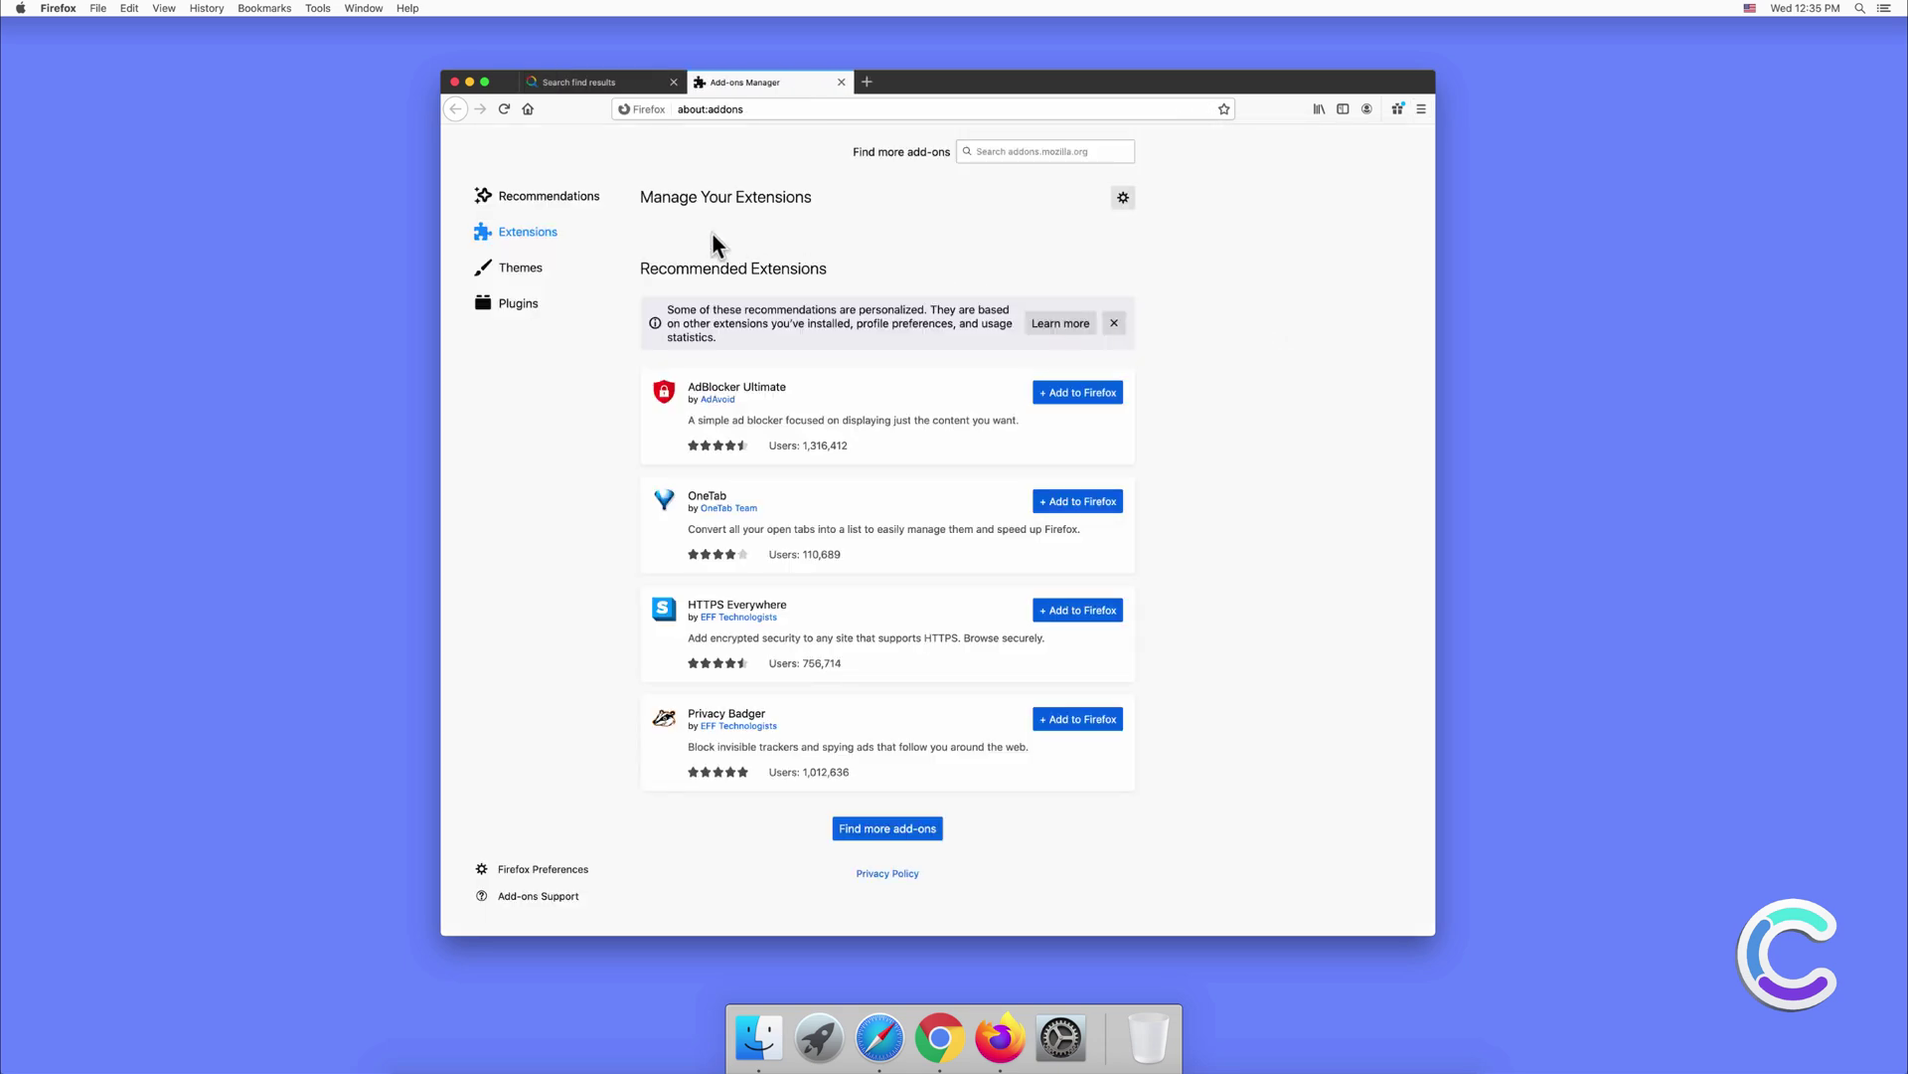
click(1419, 112)
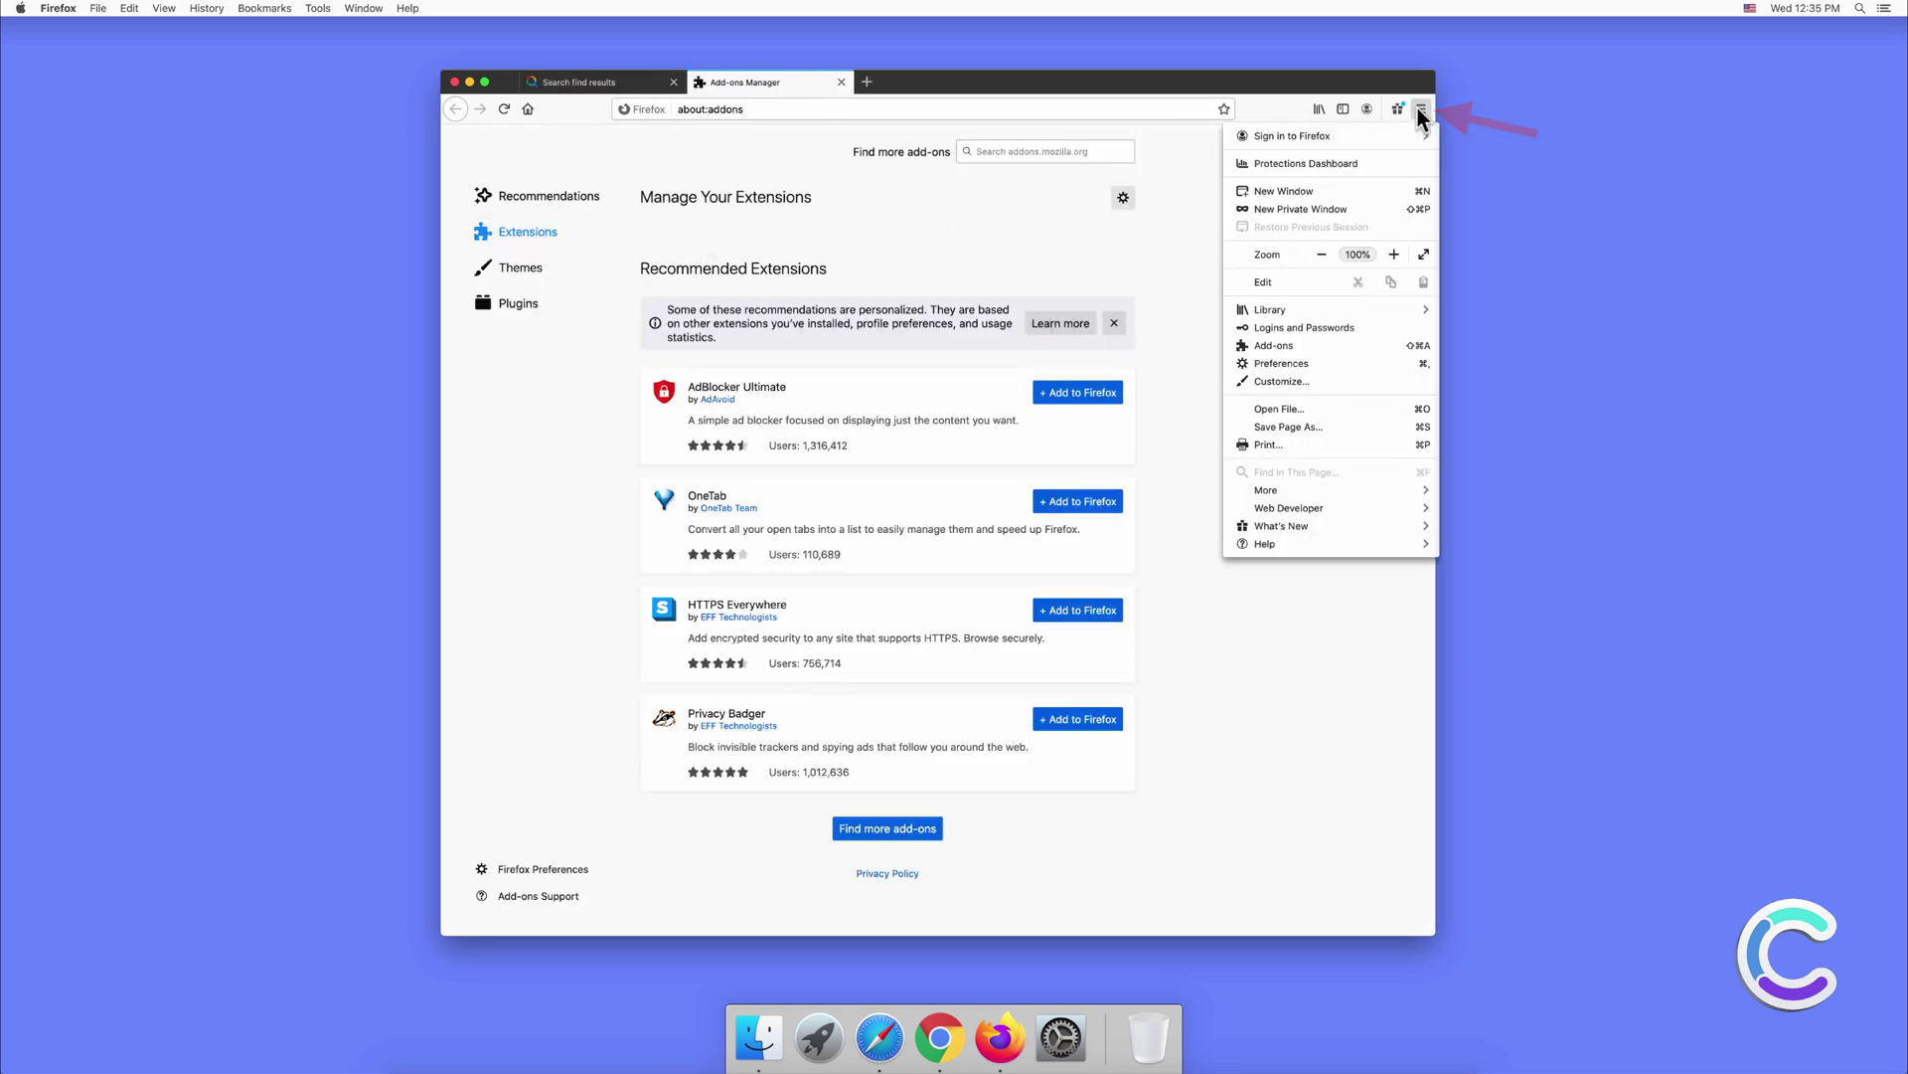
Open Firefox Preferences and keep Google as the default search engine
click(1287, 360)
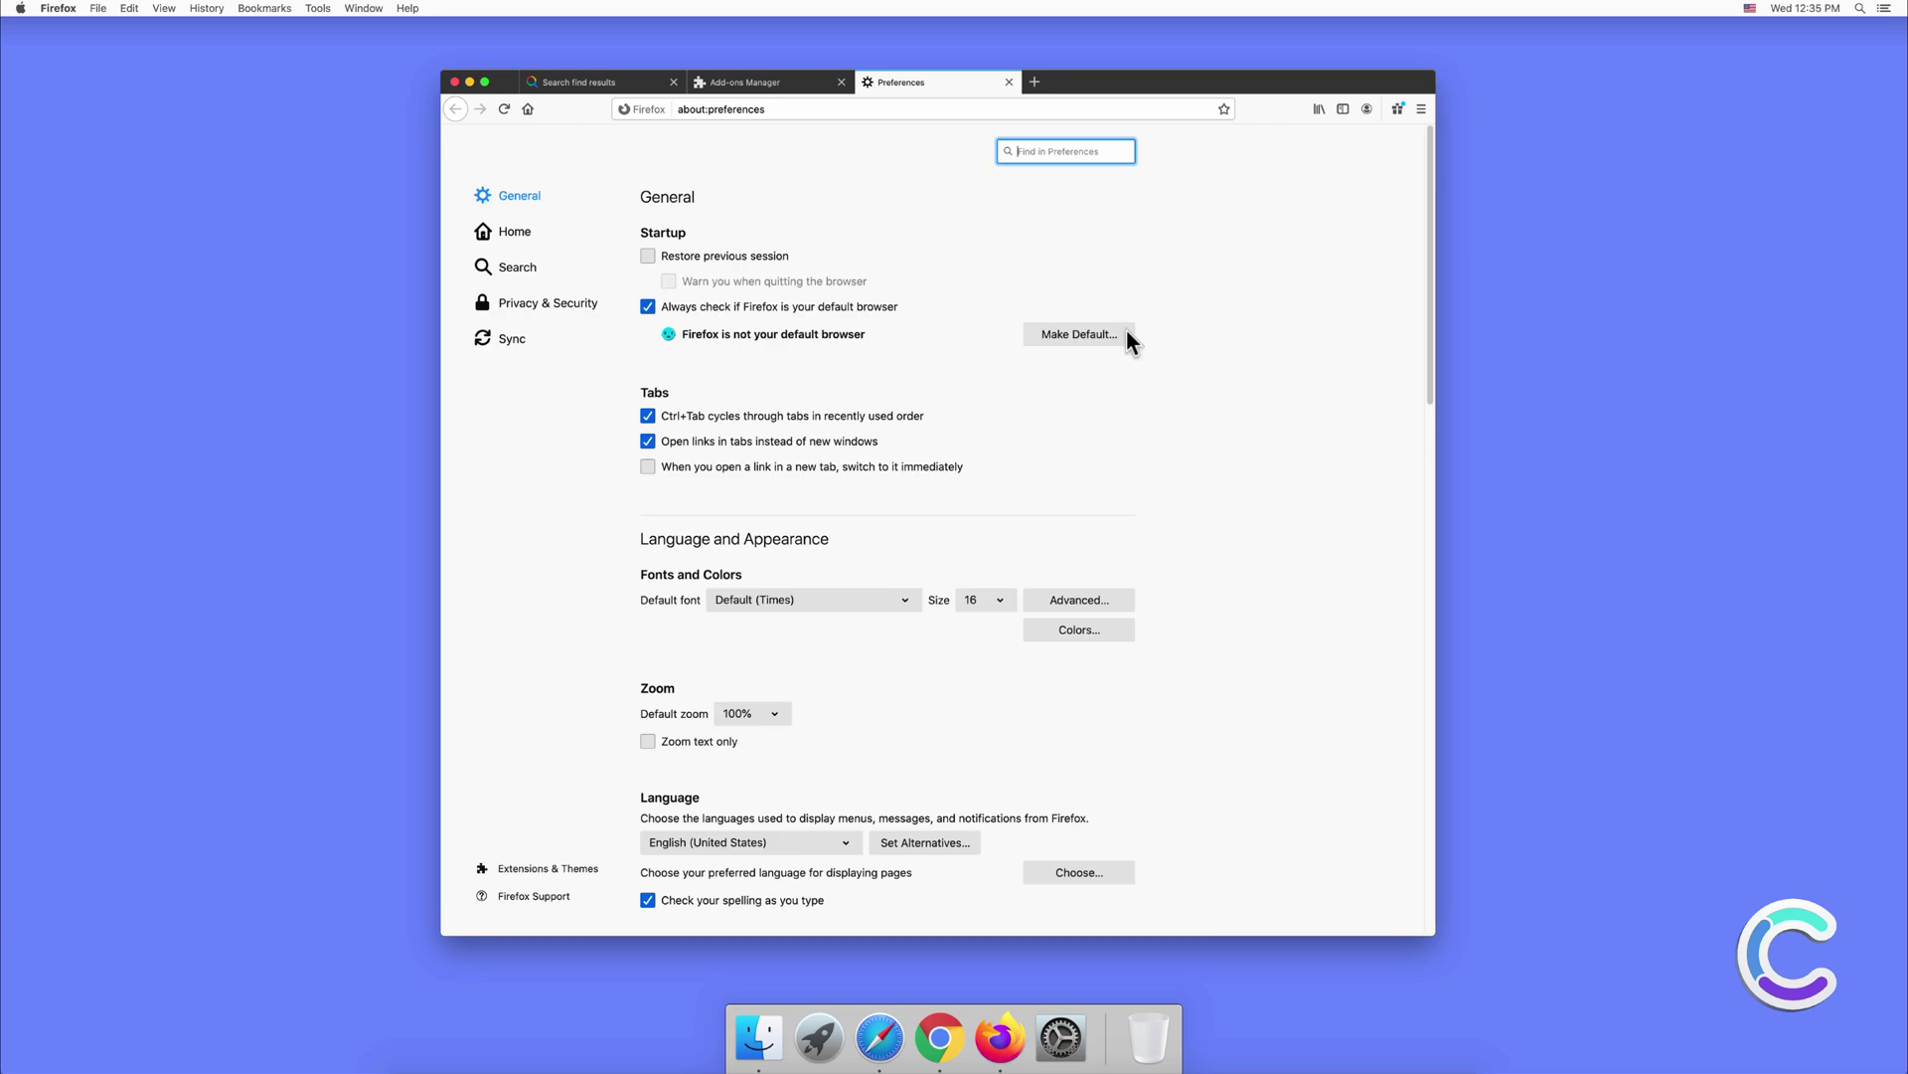
click(522, 268)
click(692, 467)
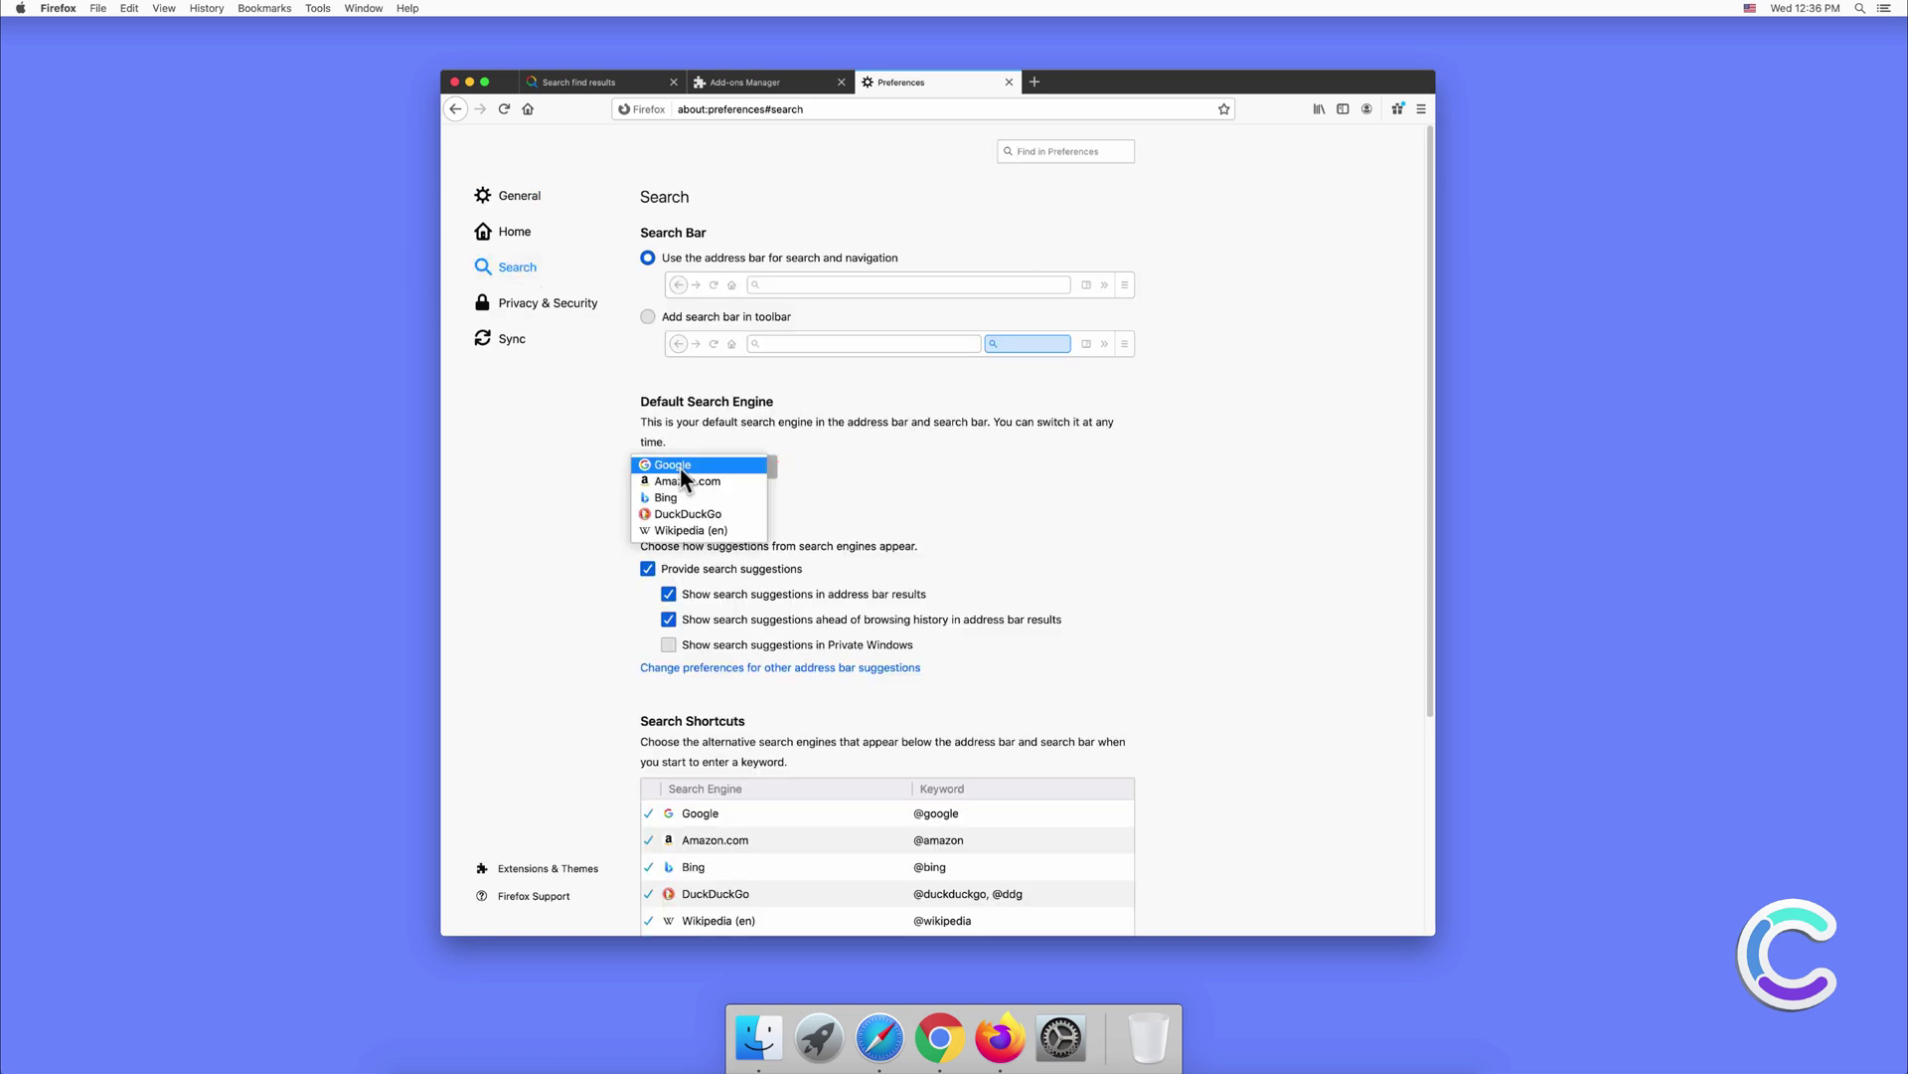
click(684, 466)
click(518, 238)
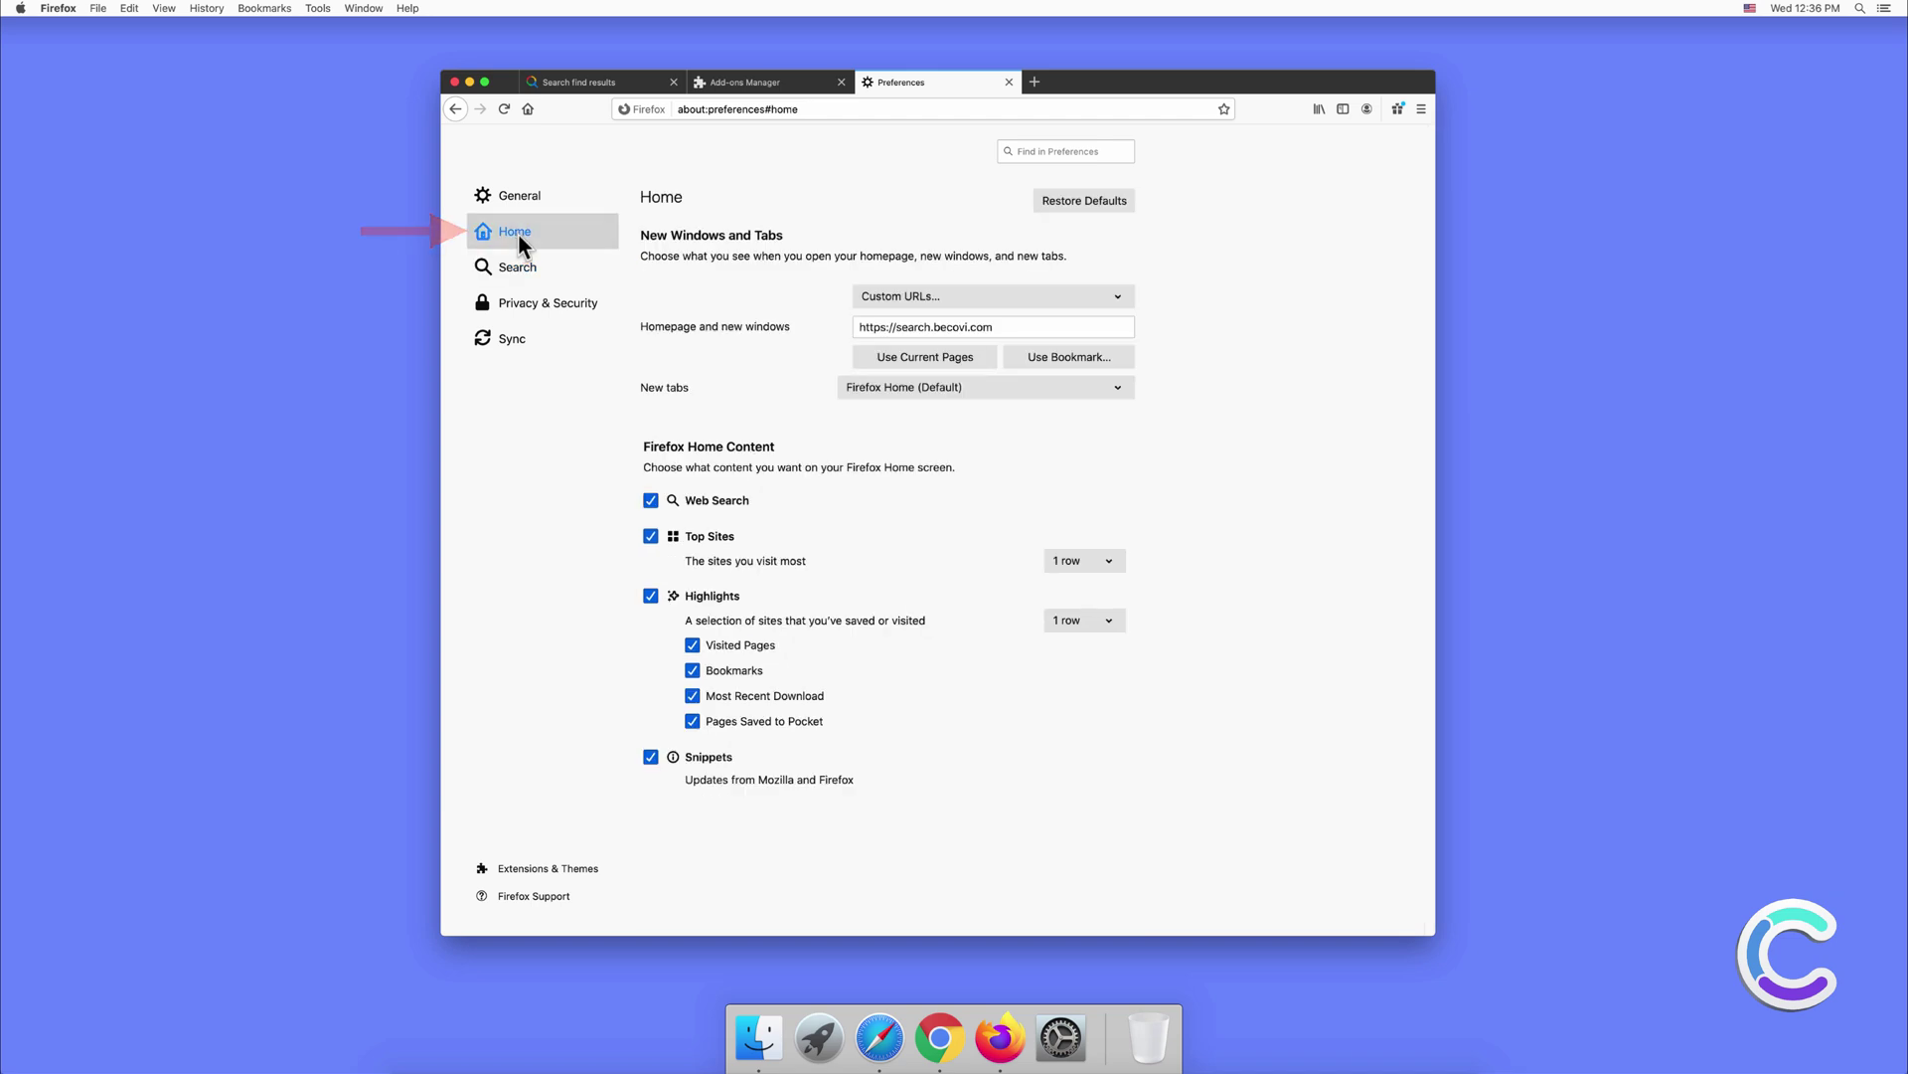
click(934, 326)
key(super+a)
key(BackSpace)
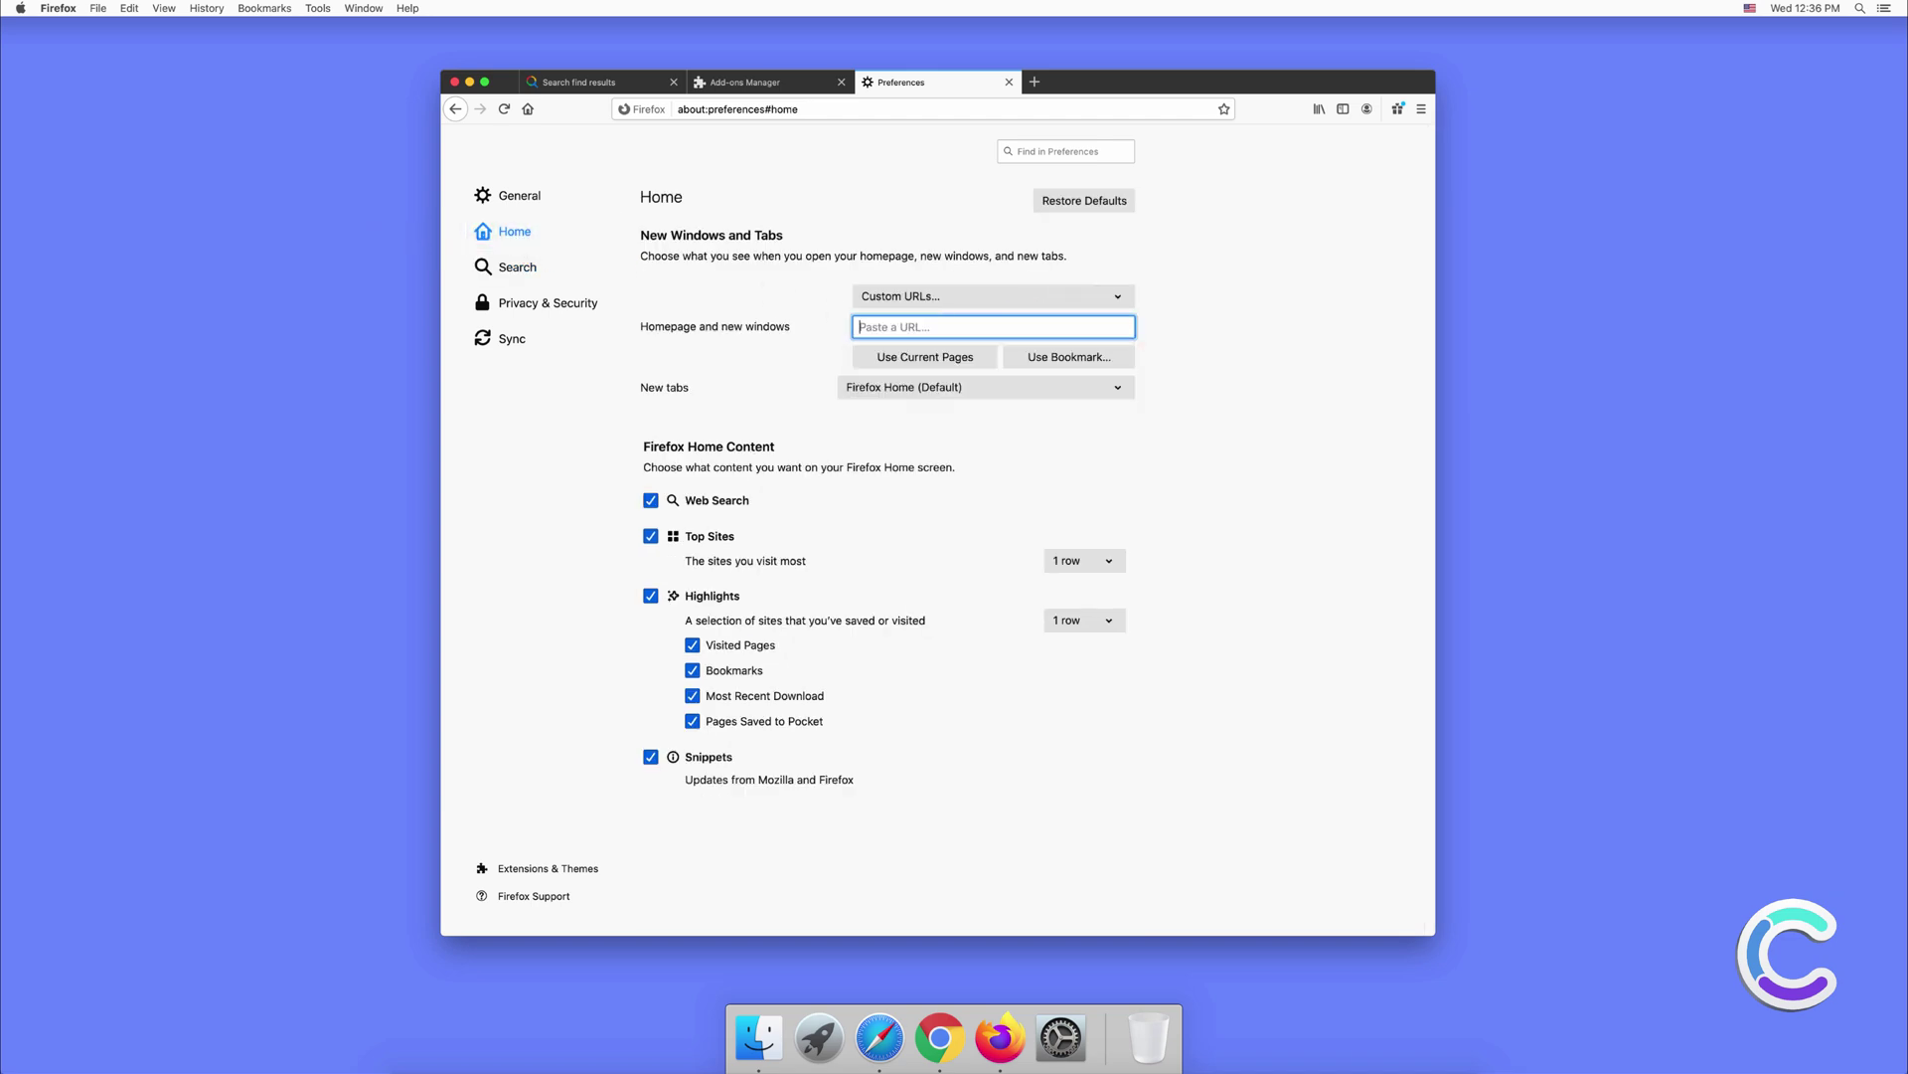
text(www.)
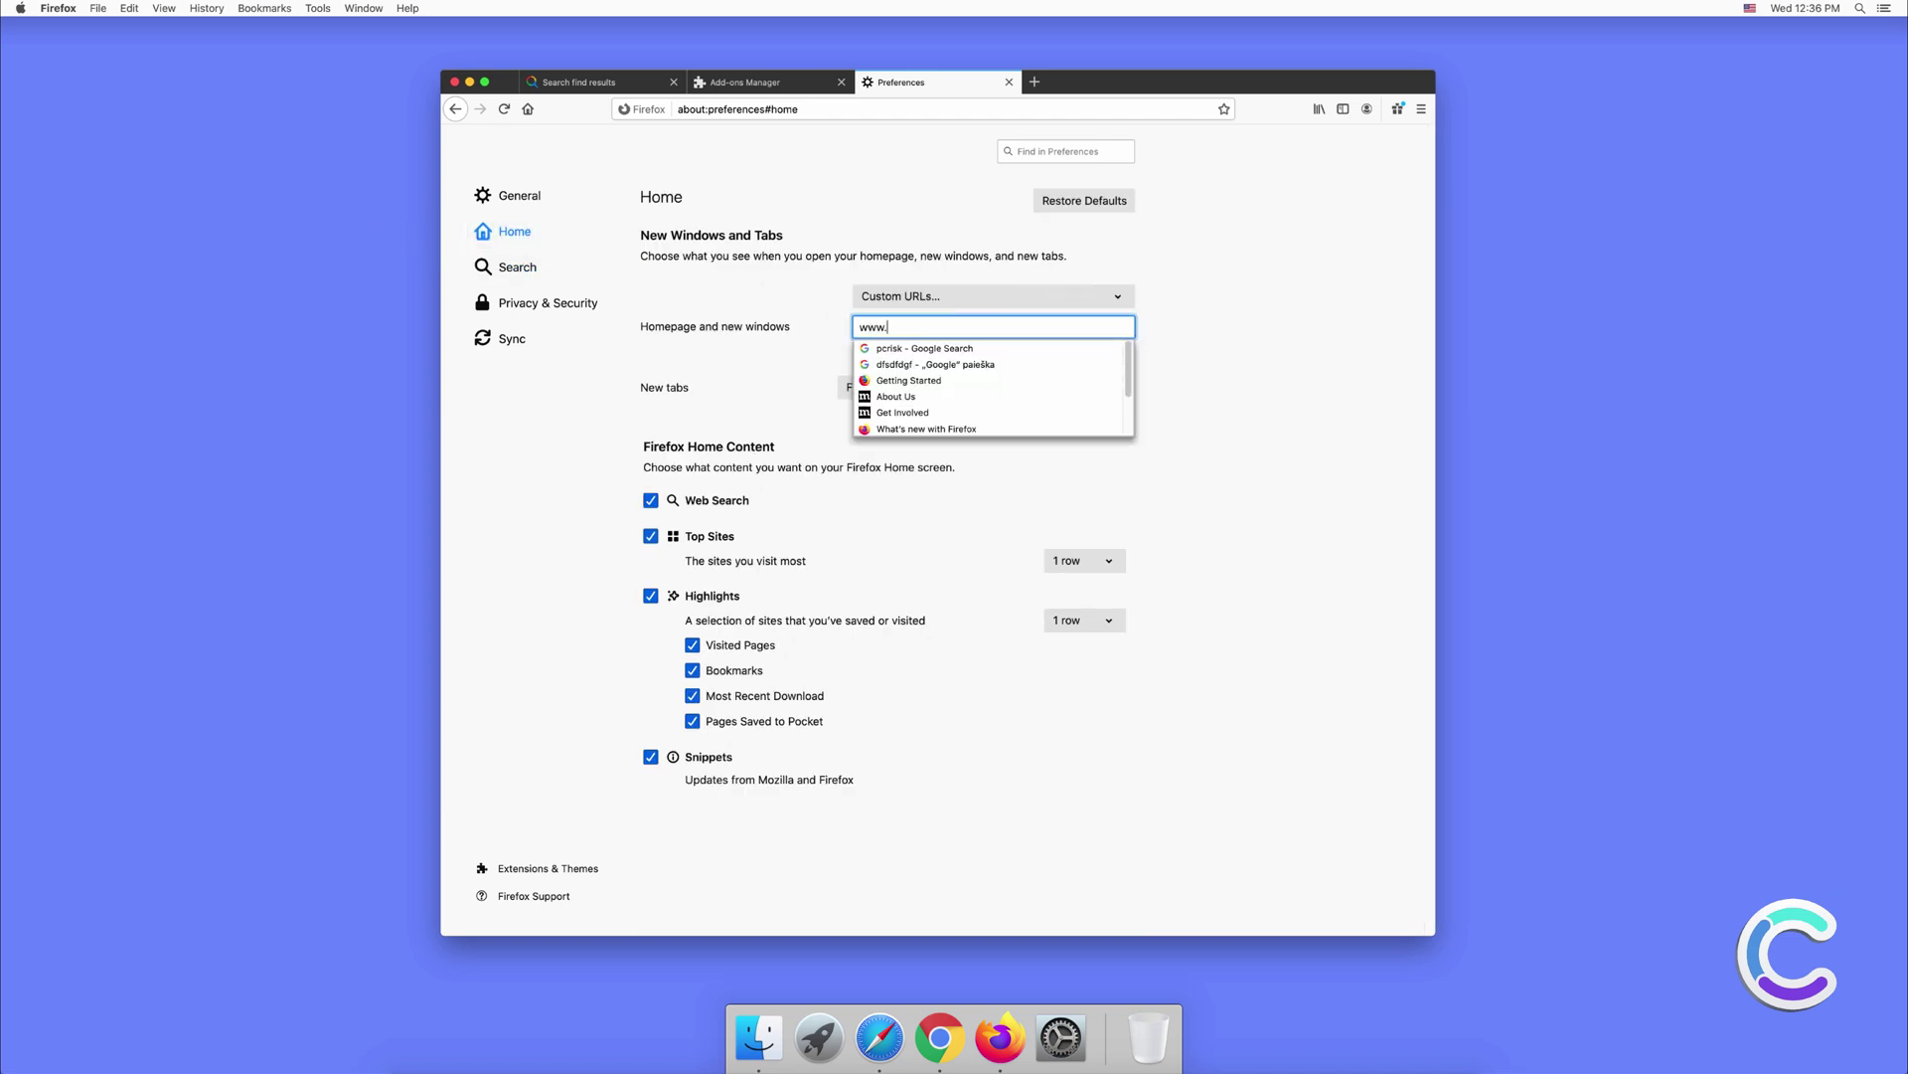
text(google.com)
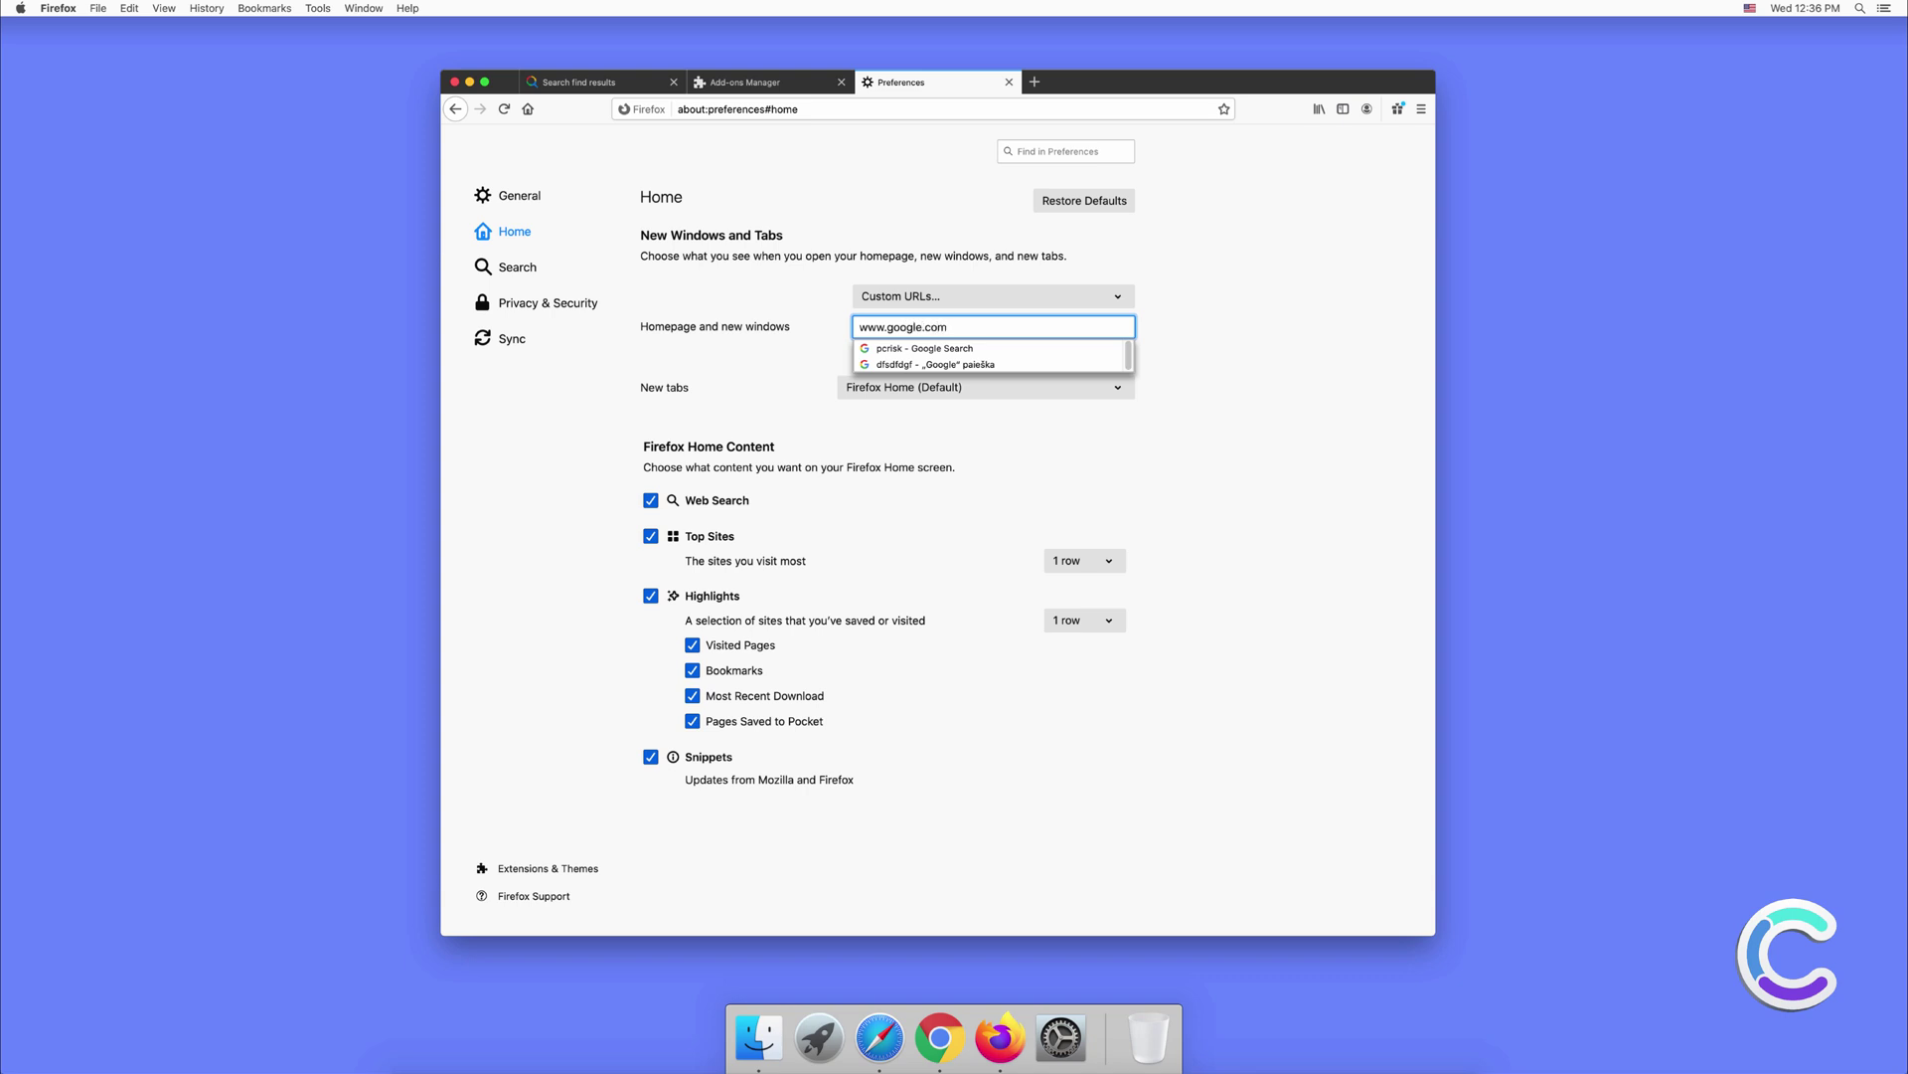
key(Return)
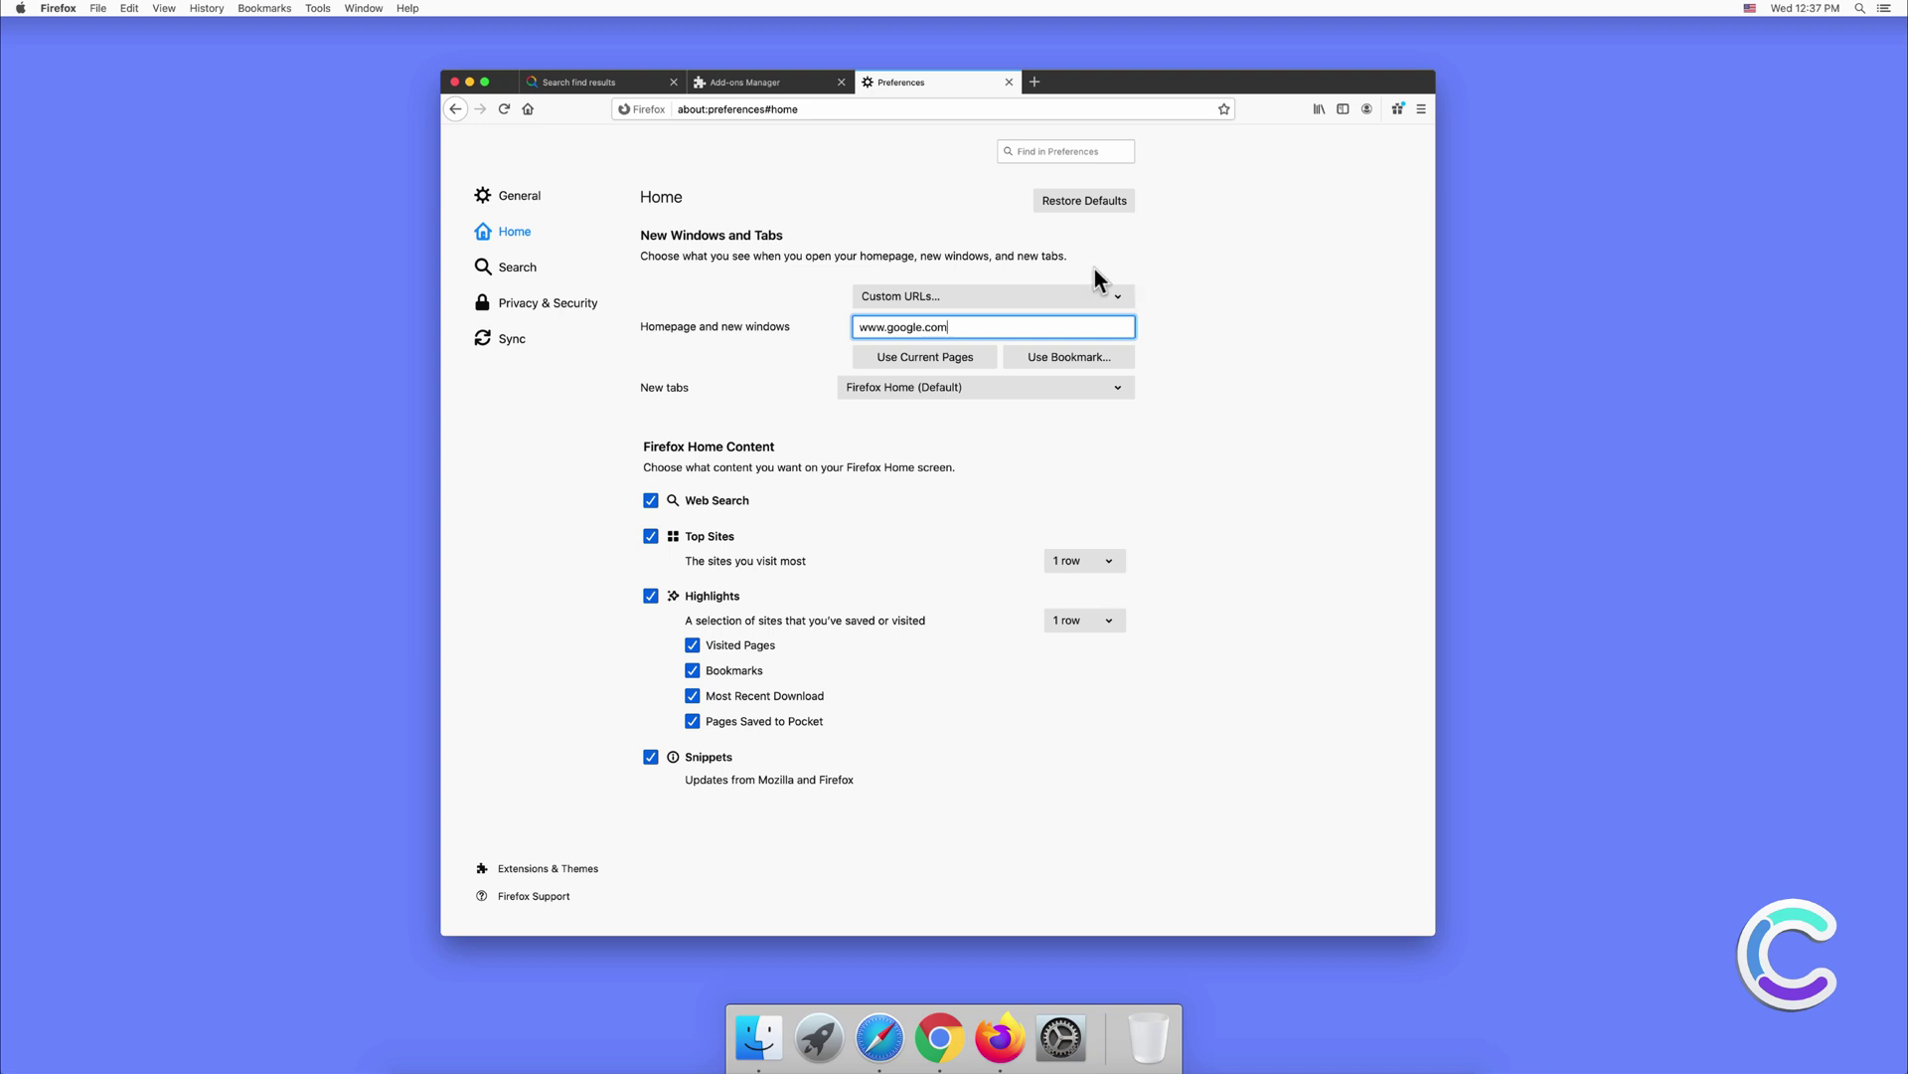
Close Firefox and its three tabs, reopen it to confirm Google loads, then close it
click(454, 81)
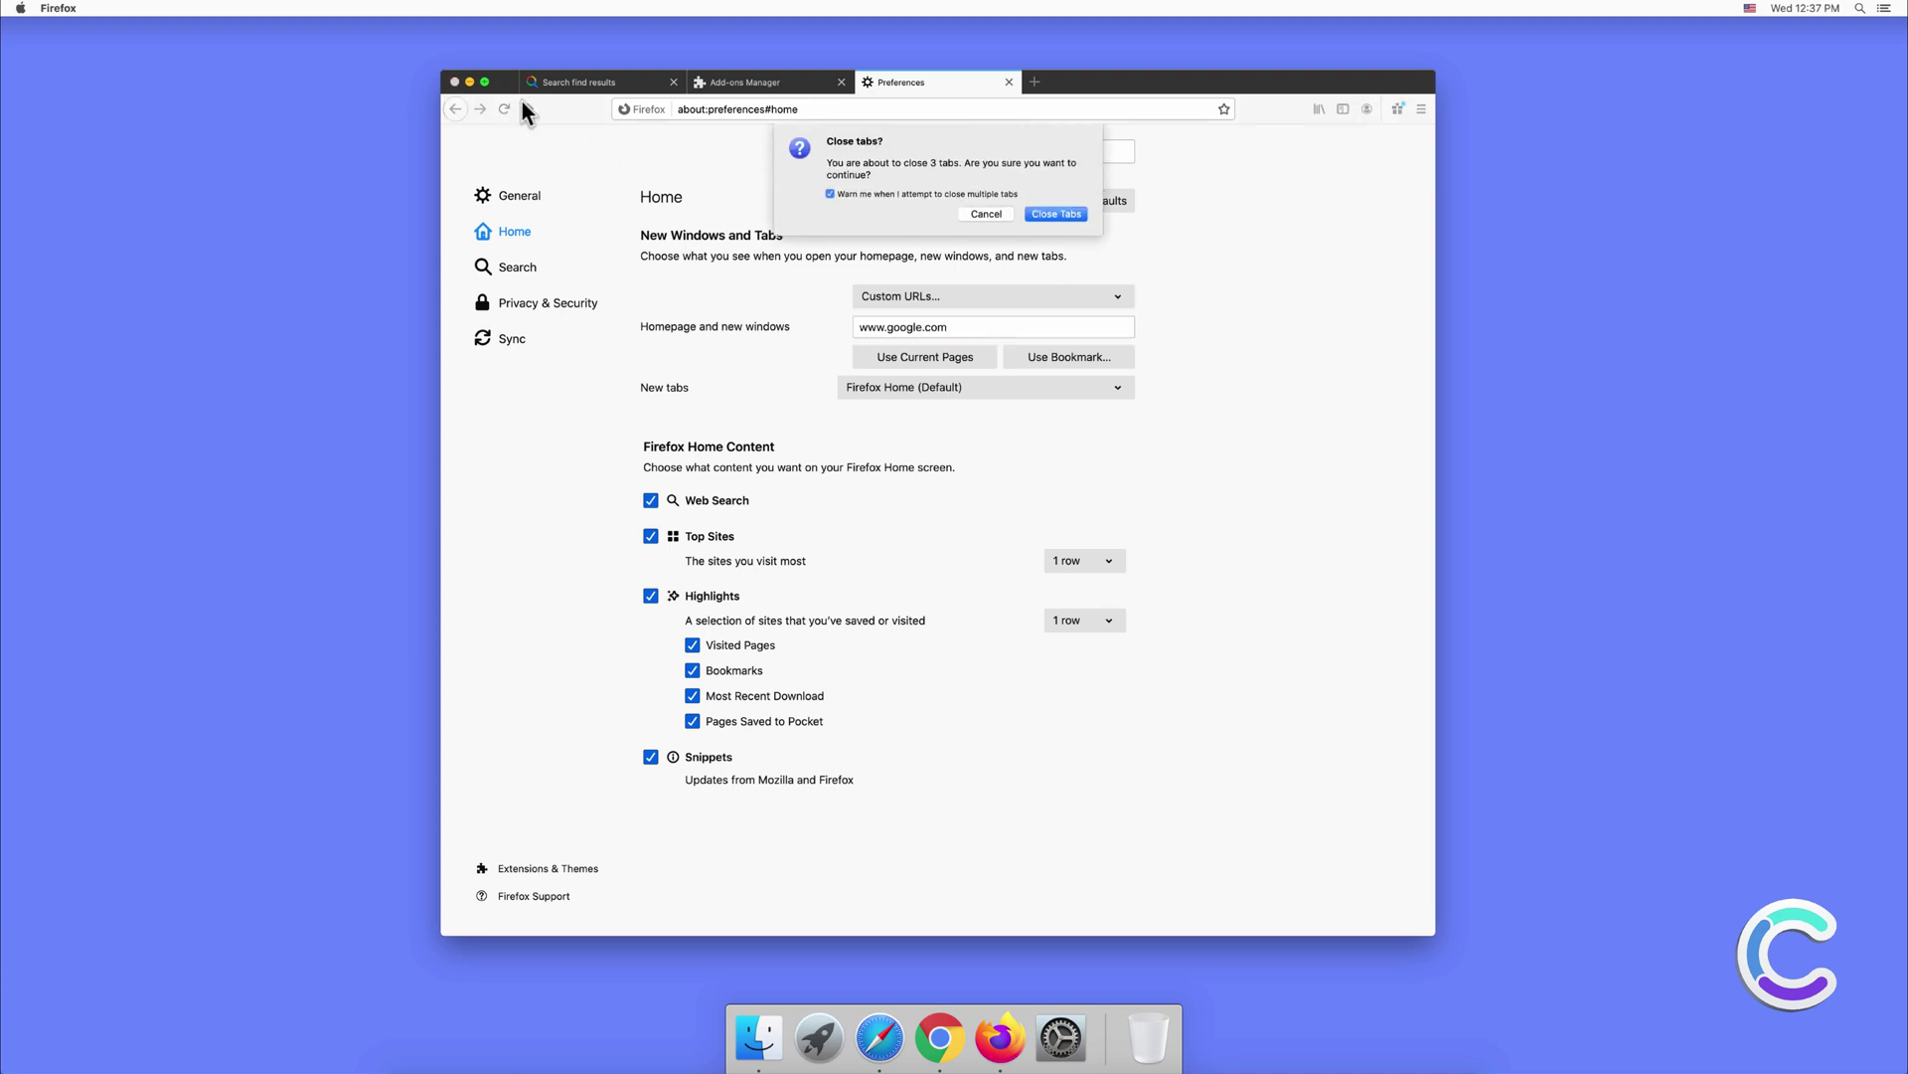
click(1052, 214)
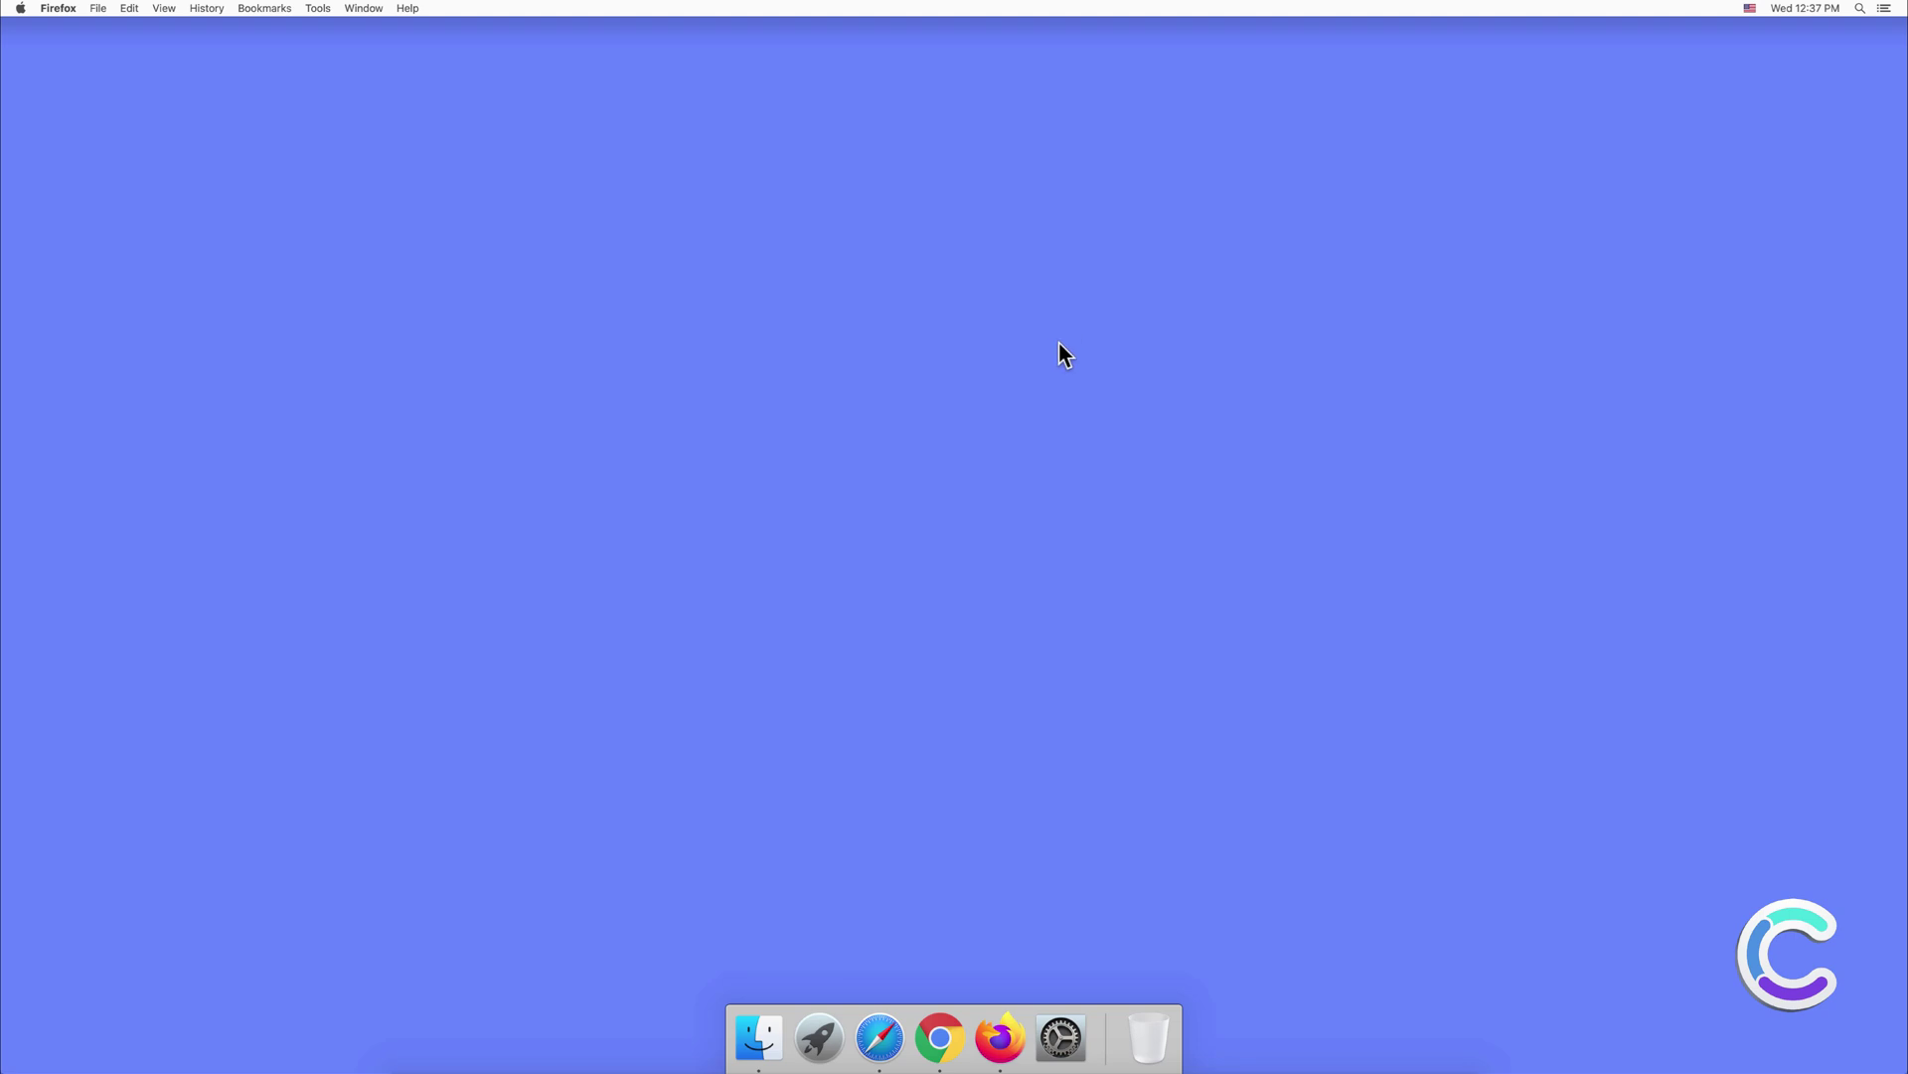
click(994, 1036)
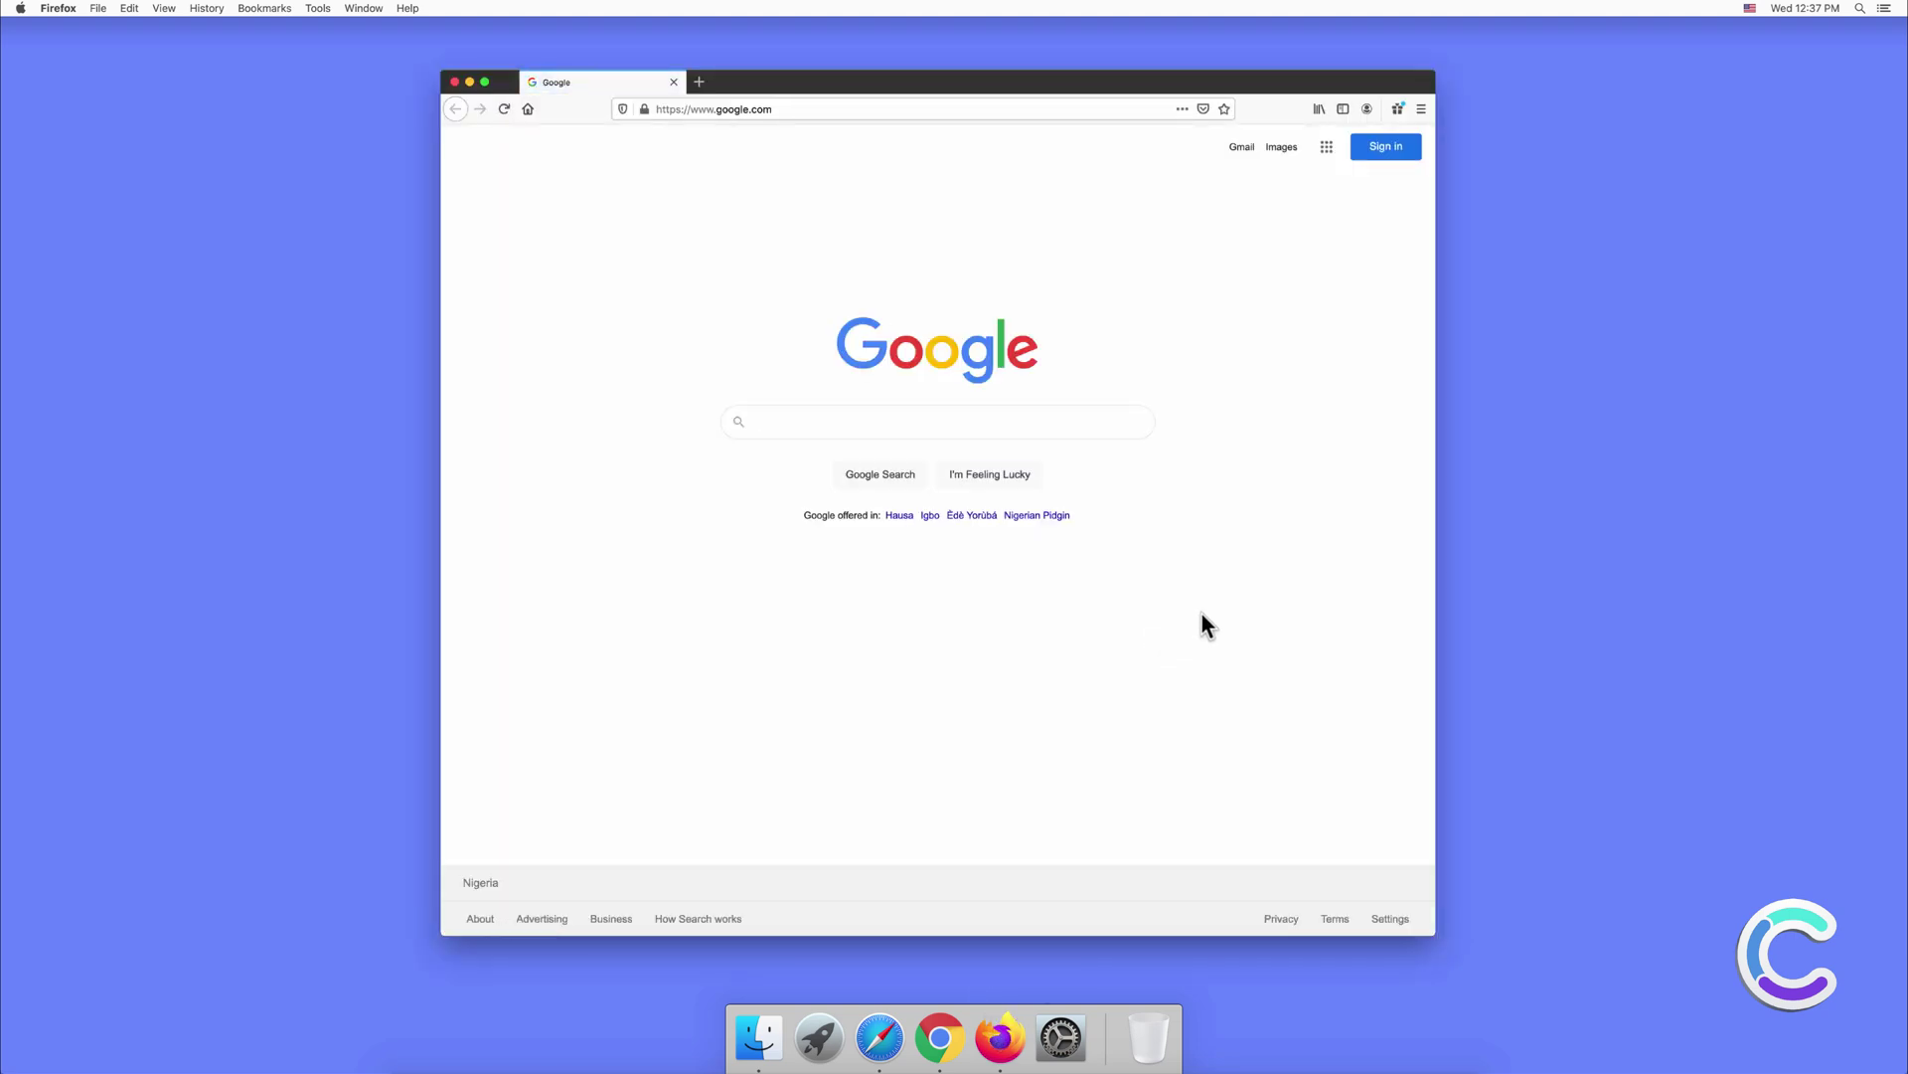
click(456, 82)
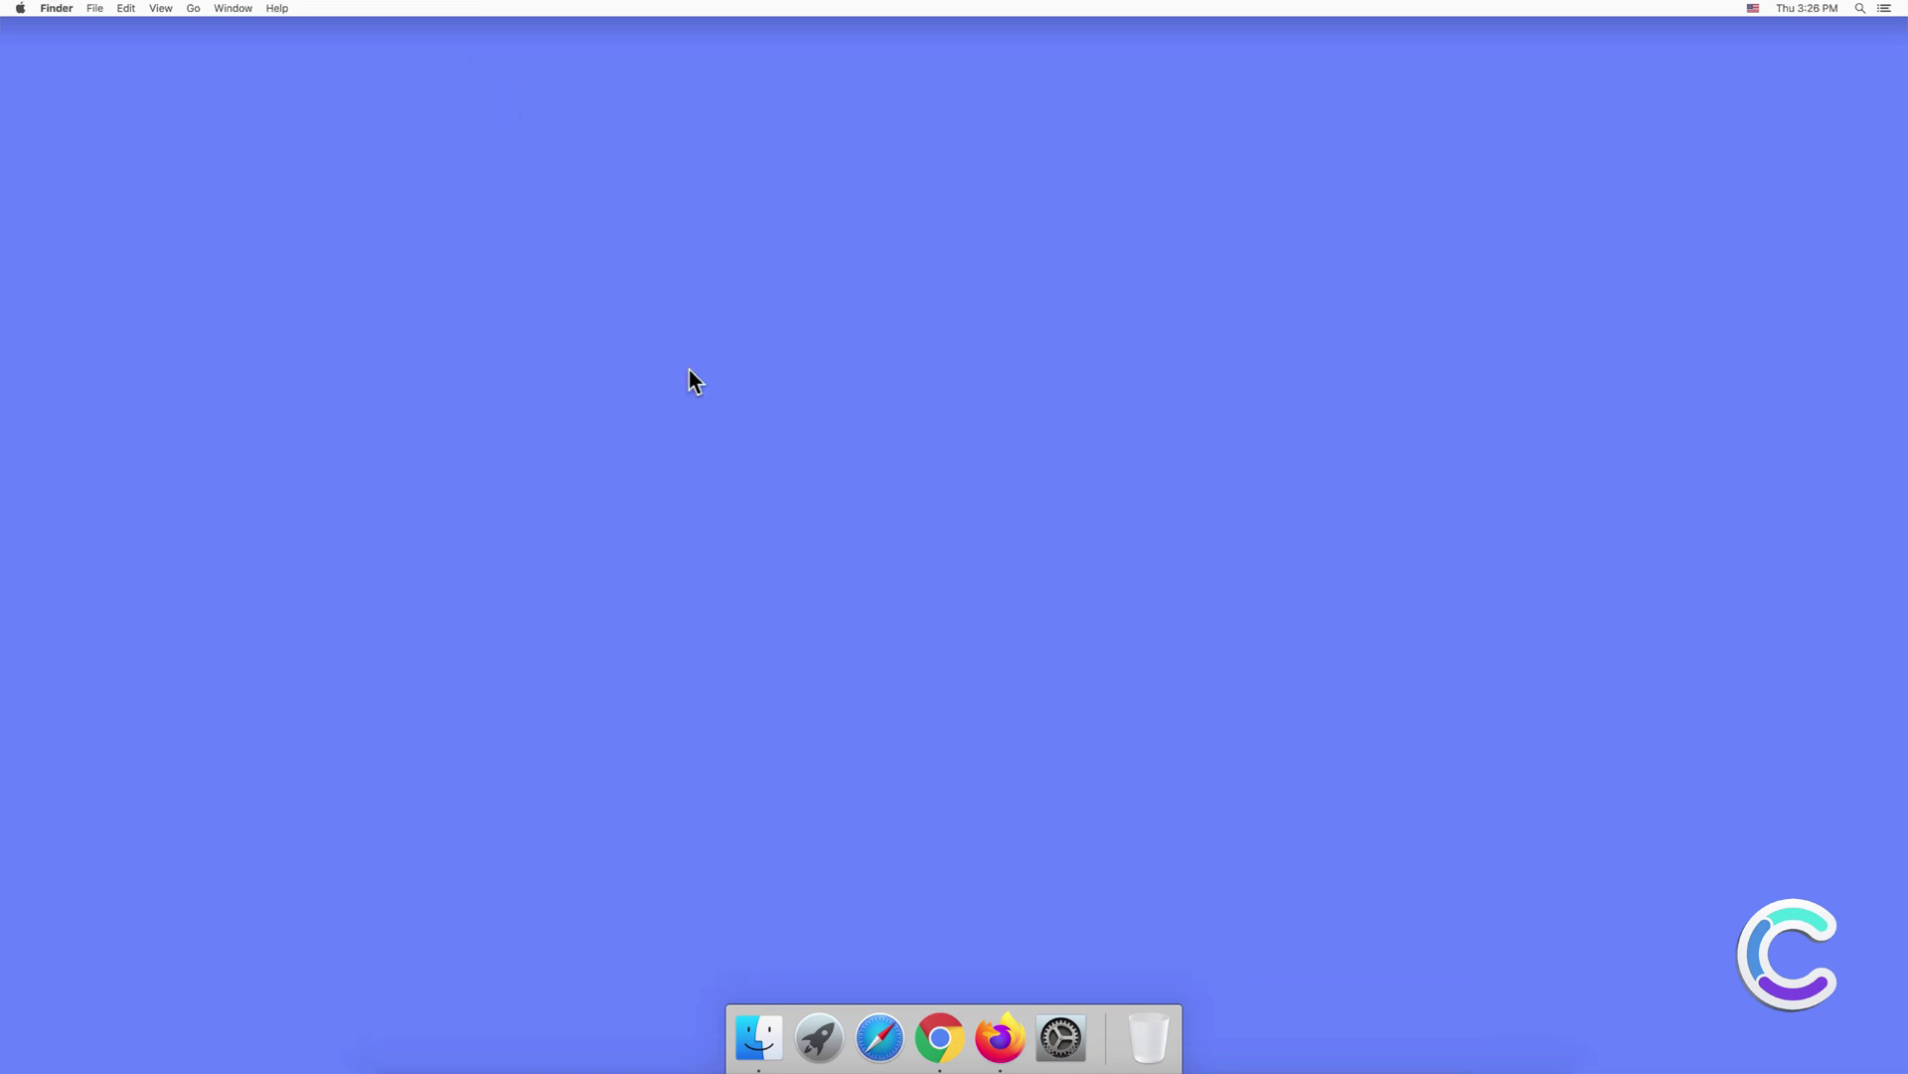